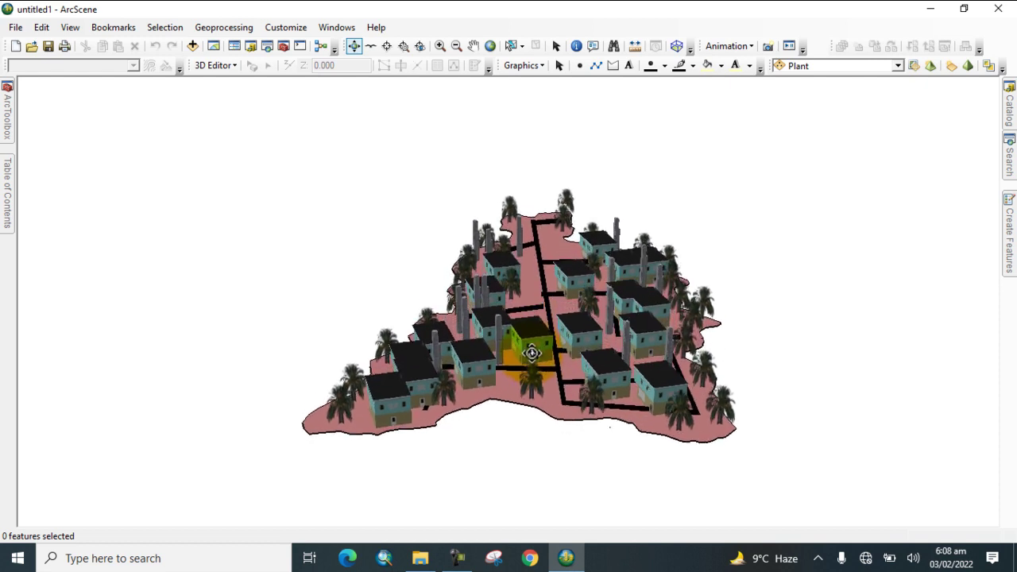
- Examine the 3D scene of houses, towers, palm trees and roads from several angles and distances
scroll(598, 319, up, 3)
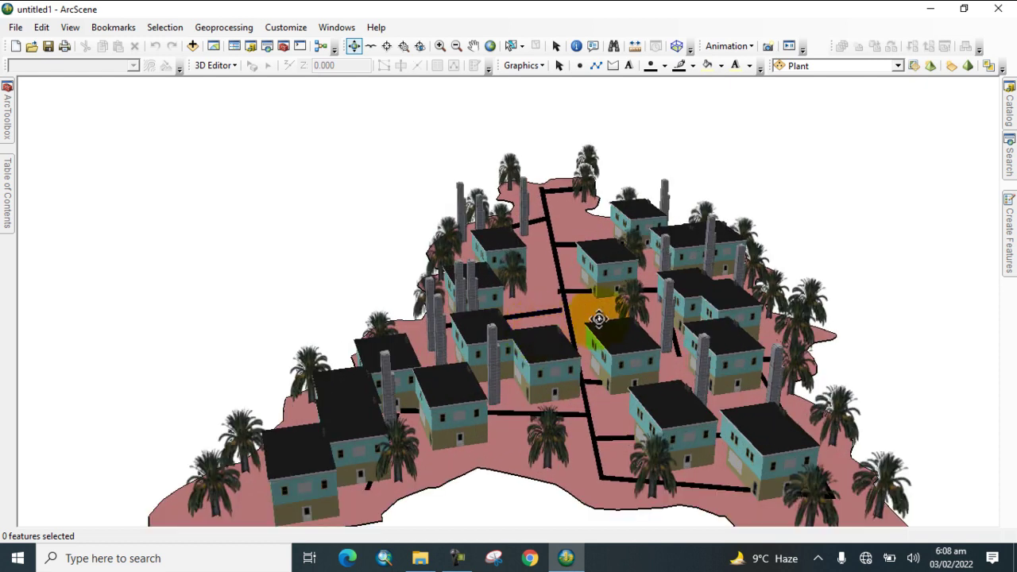
drag(599, 320, 421, 358)
drag(603, 364, 678, 357)
drag(449, 367, 741, 363)
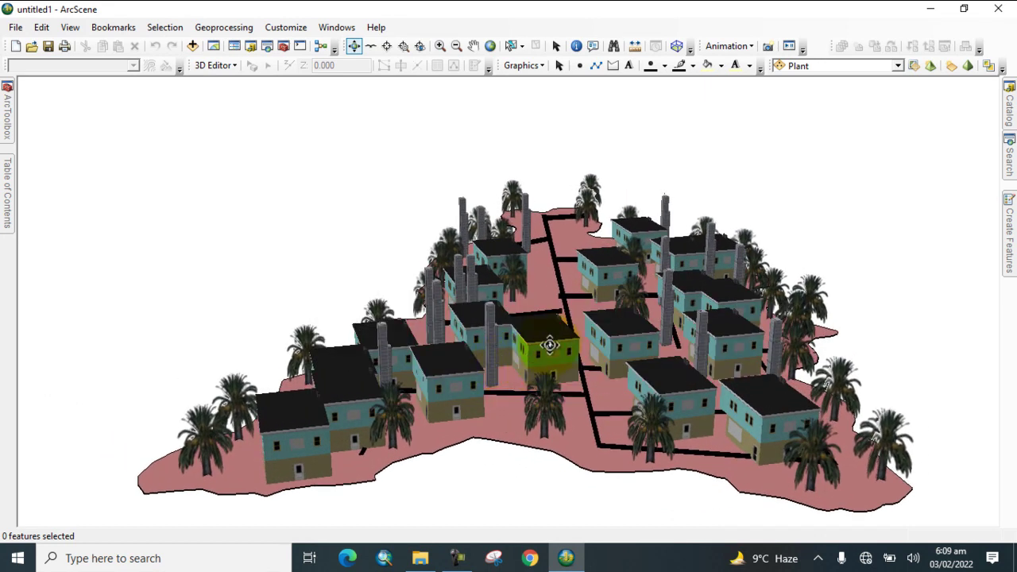
drag(571, 349, 539, 325)
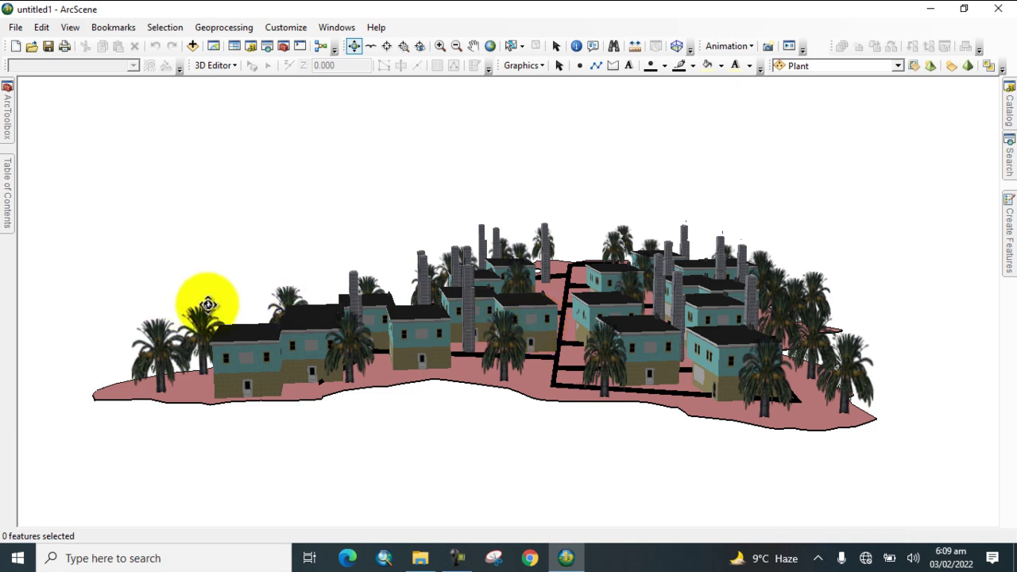
- Remove the Road, Hostels, Schools and Plant layers from the scene, keeping only Dir_upper
mouse_move(7, 198)
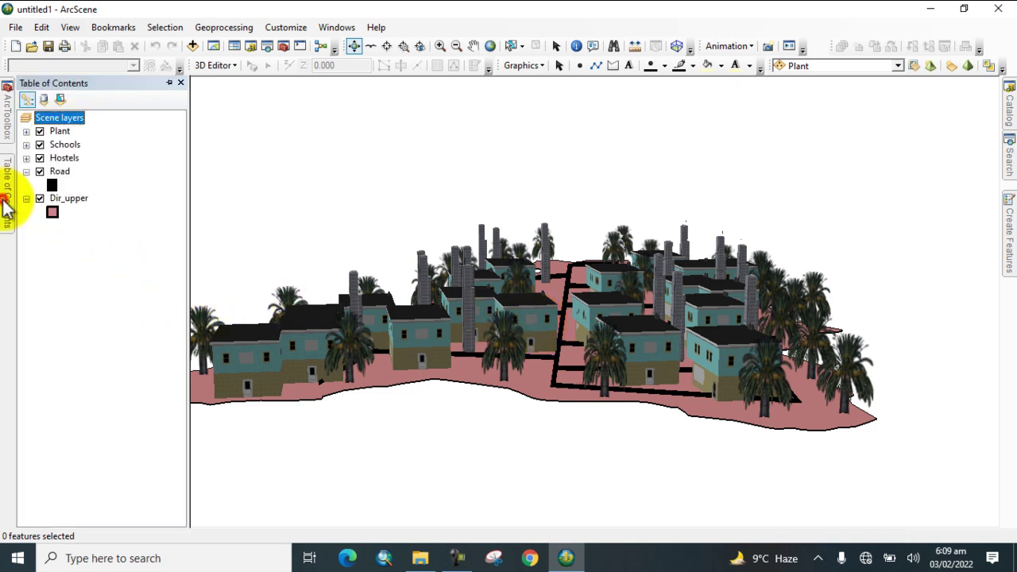
right_click(54, 181)
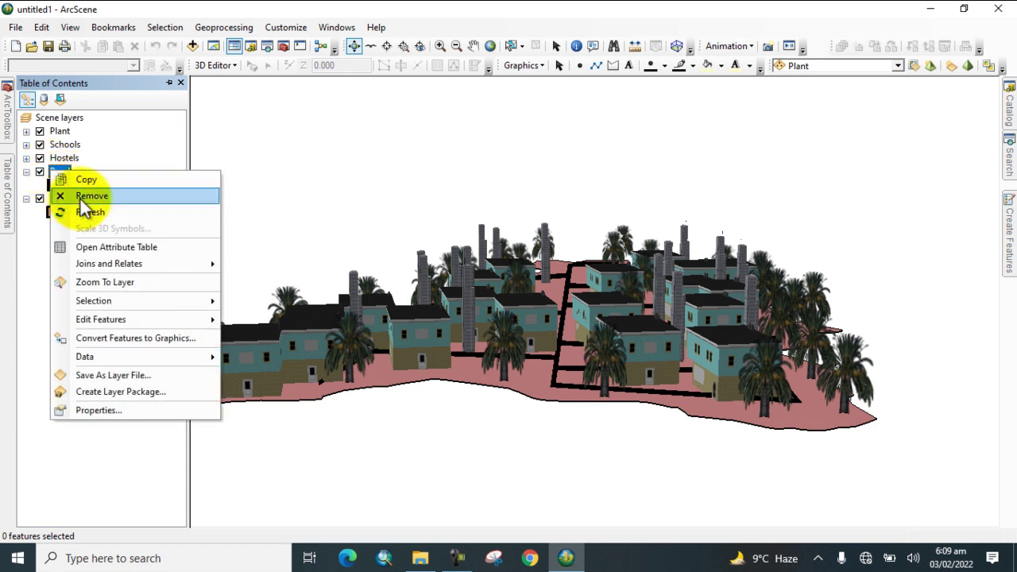
click(79, 197)
right_click(62, 159)
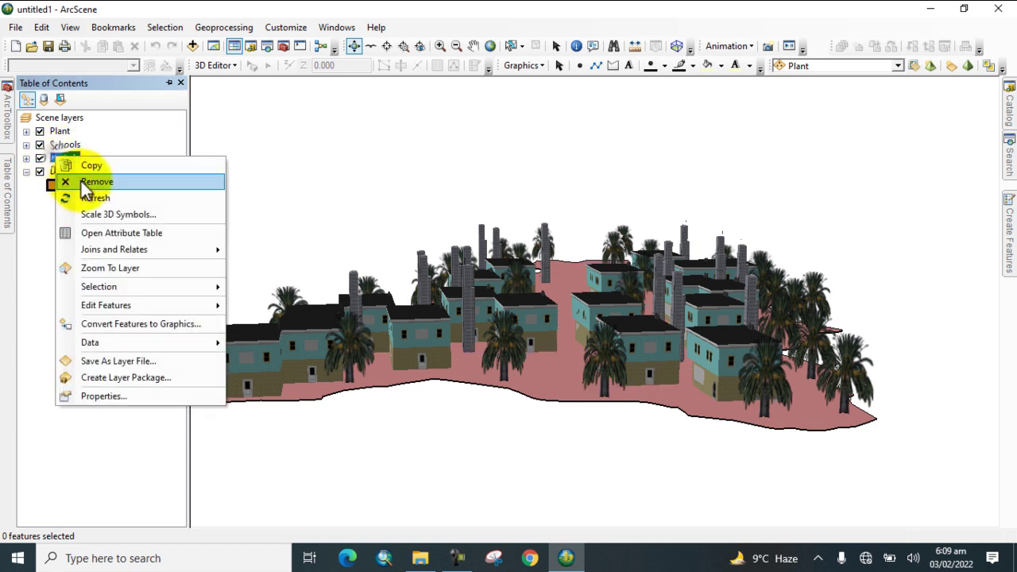
click(87, 182)
right_click(64, 146)
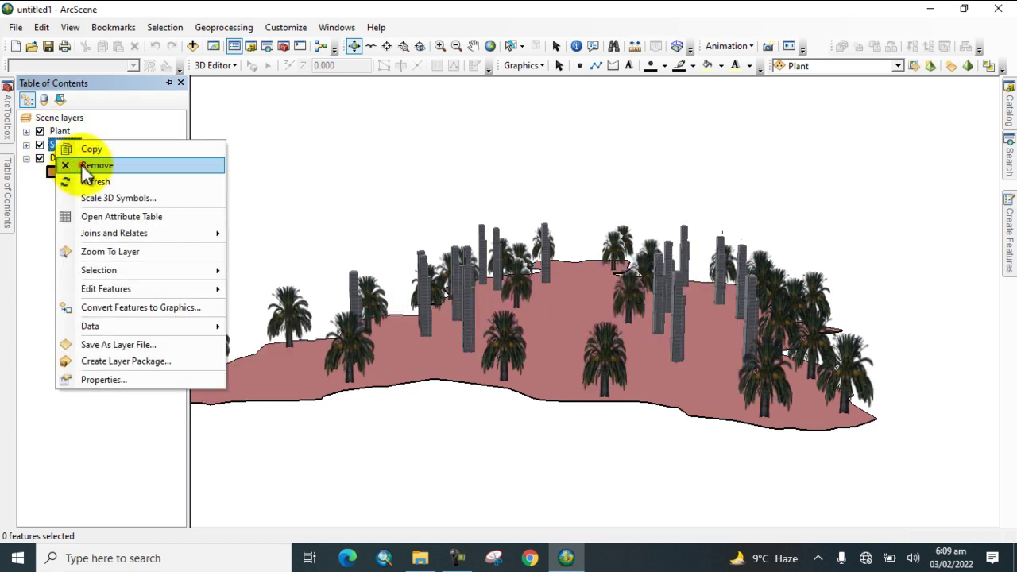
click(70, 164)
right_click(60, 132)
click(86, 158)
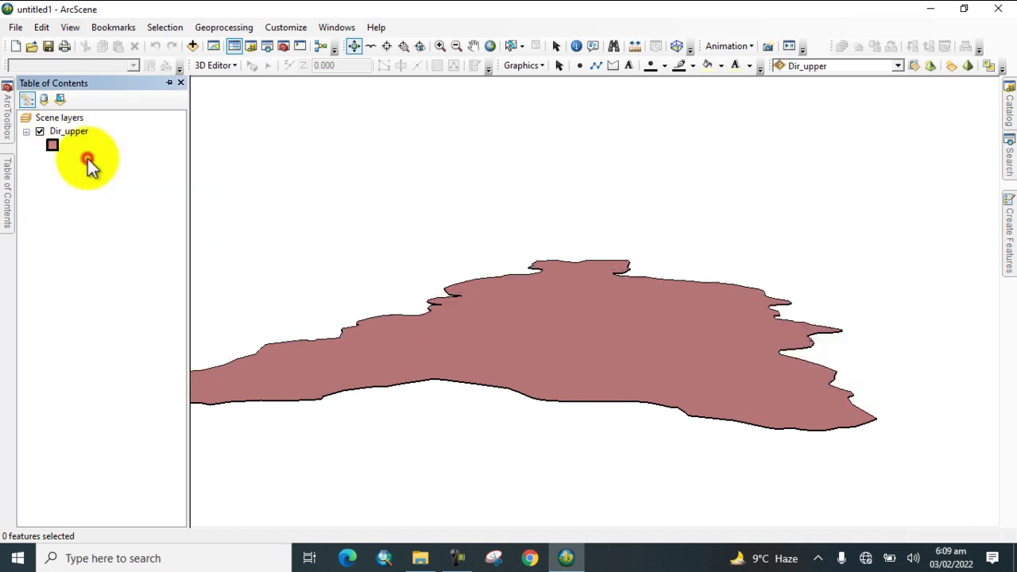
- Create a new folder named "3D work" inside the E:\ folder connection
drag(447, 272, 546, 304)
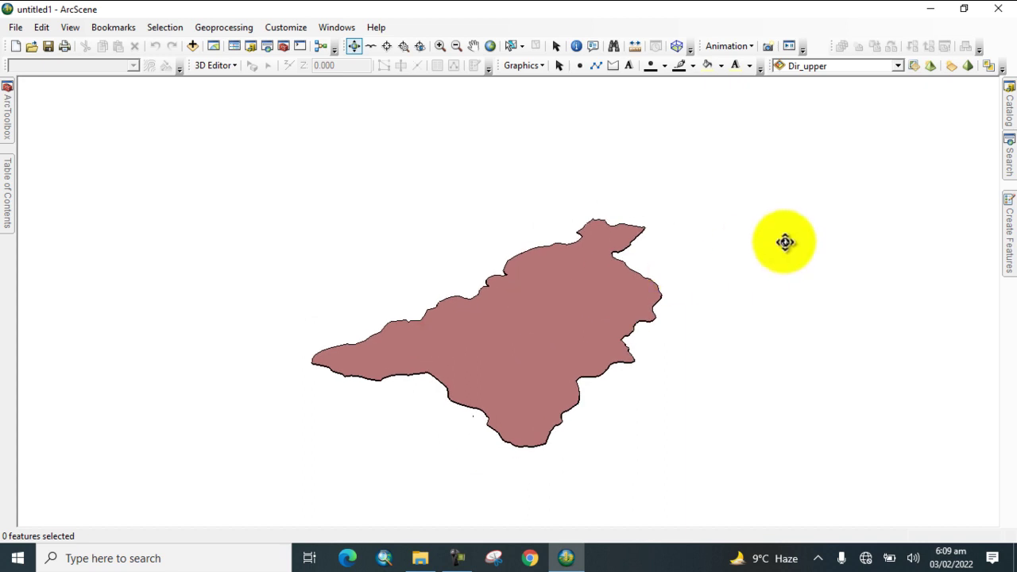
click(1003, 114)
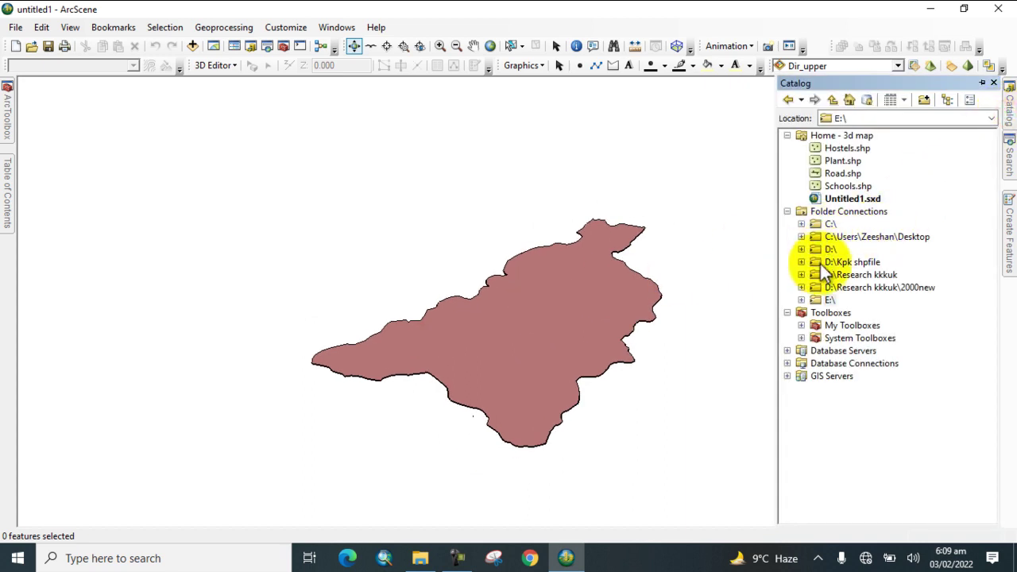
right_click(824, 304)
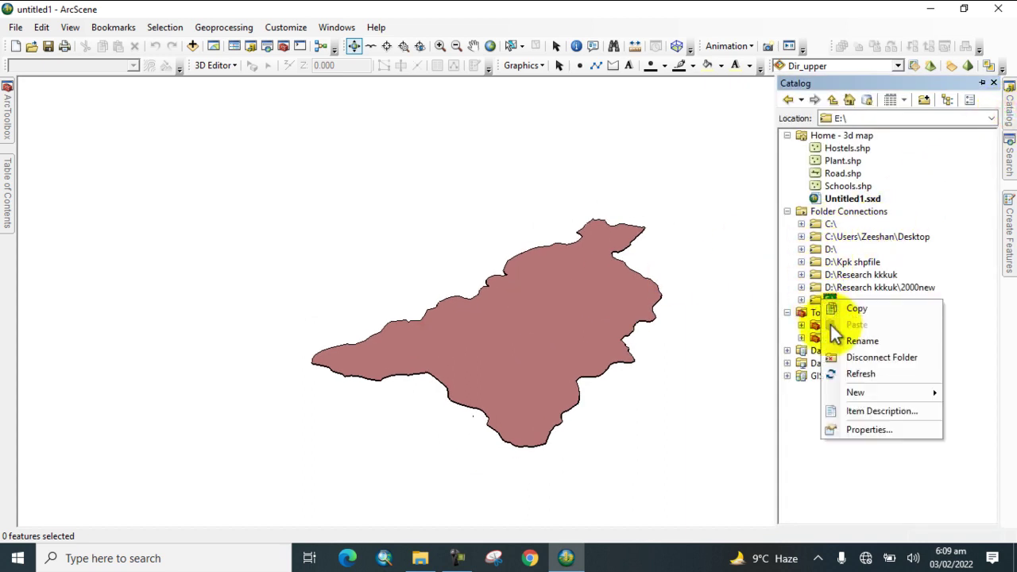
mouse_move(859, 389)
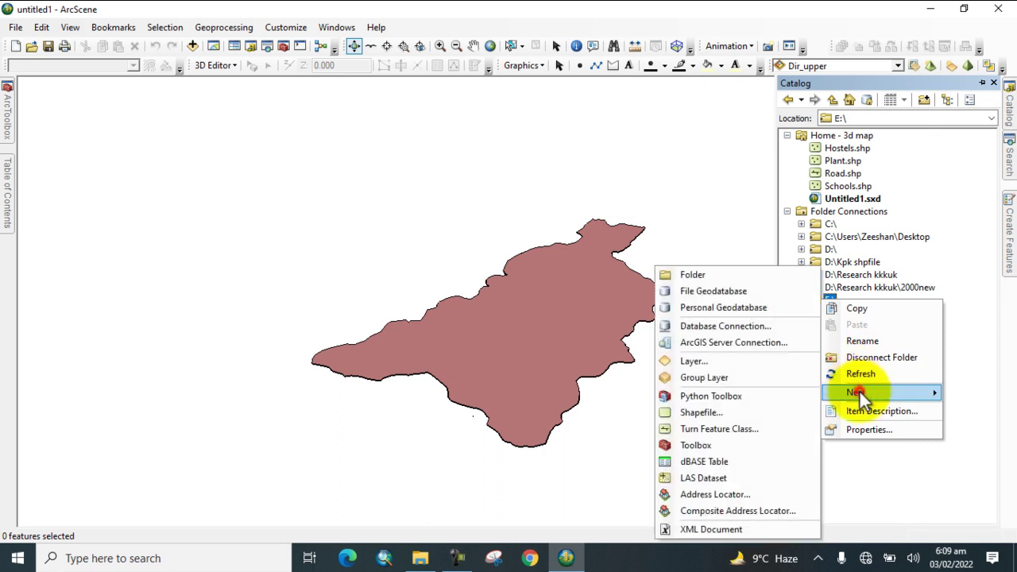
click(699, 275)
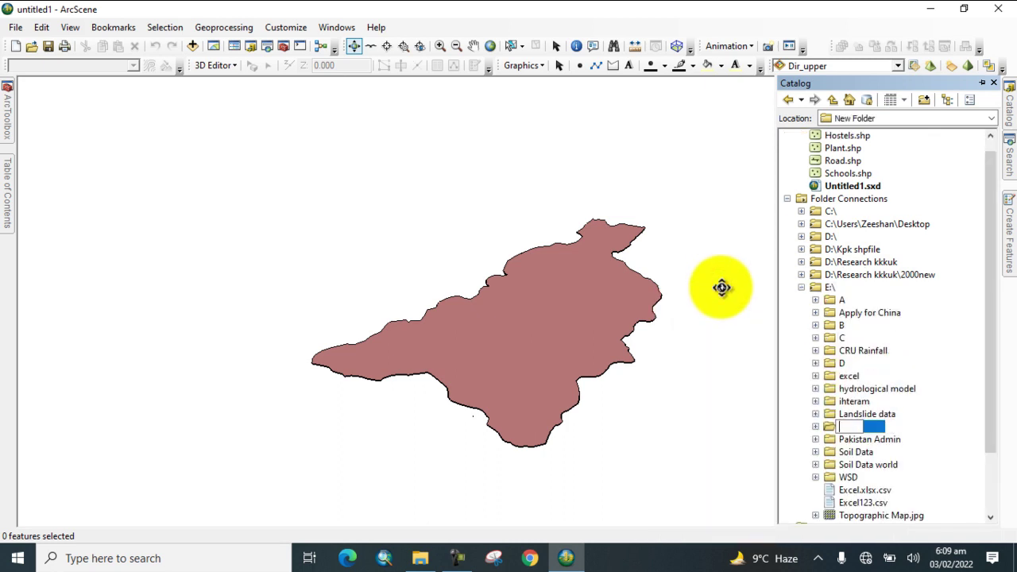
text(3D )
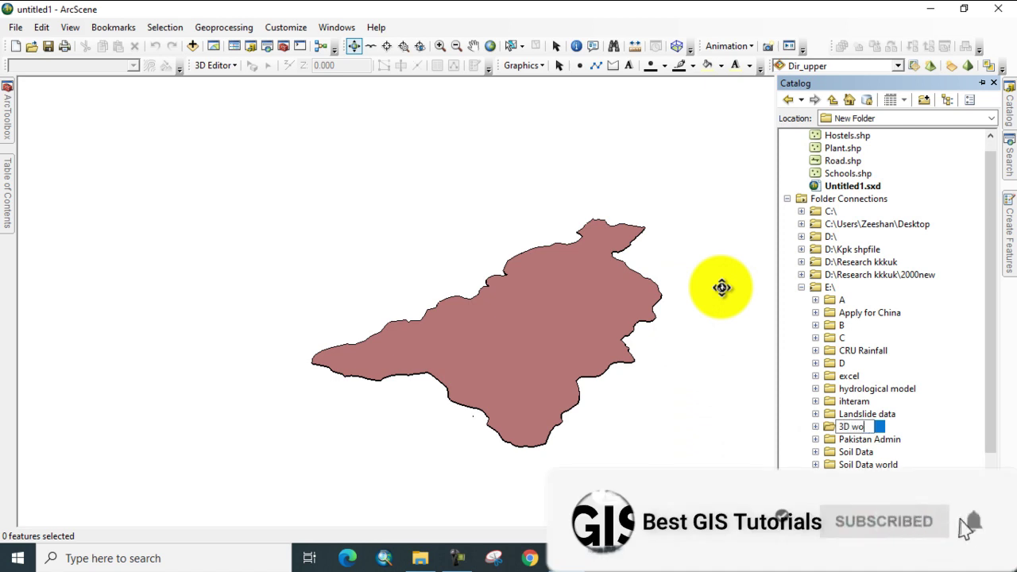
text(world)
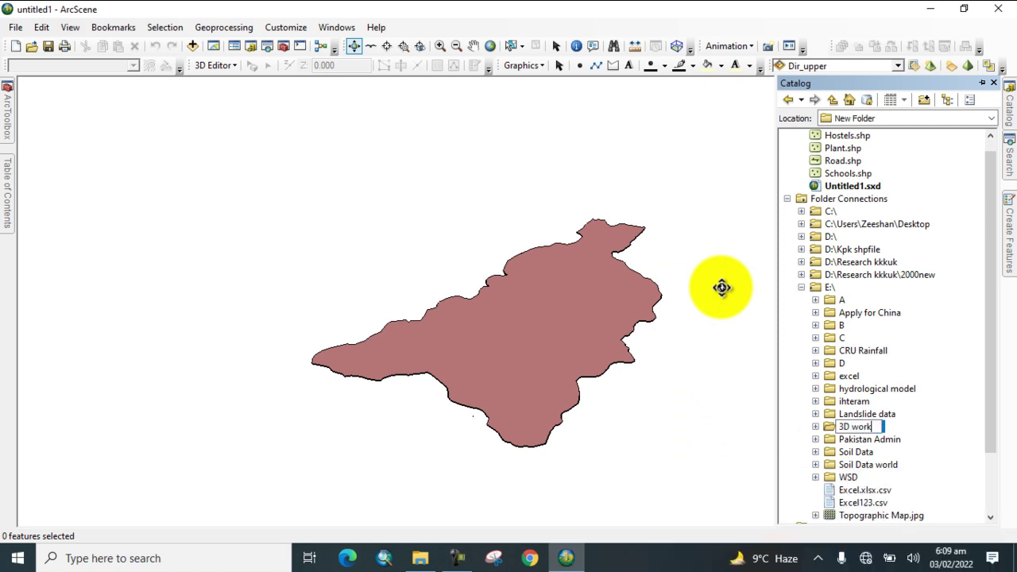
click(963, 407)
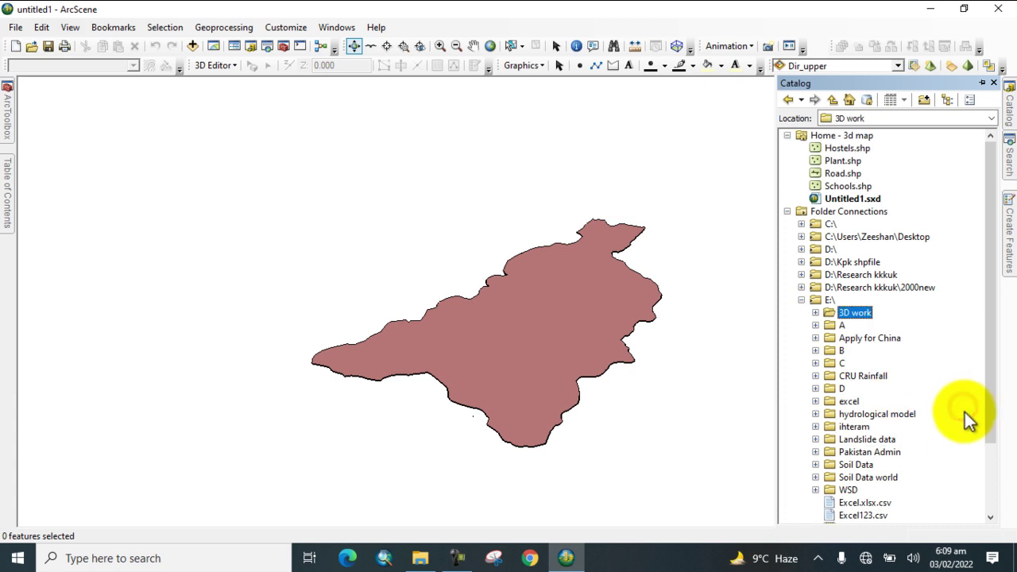
- Start a new shapefile in the 3D work folder, named Road with the feature type Polyline
right_click(852, 313)
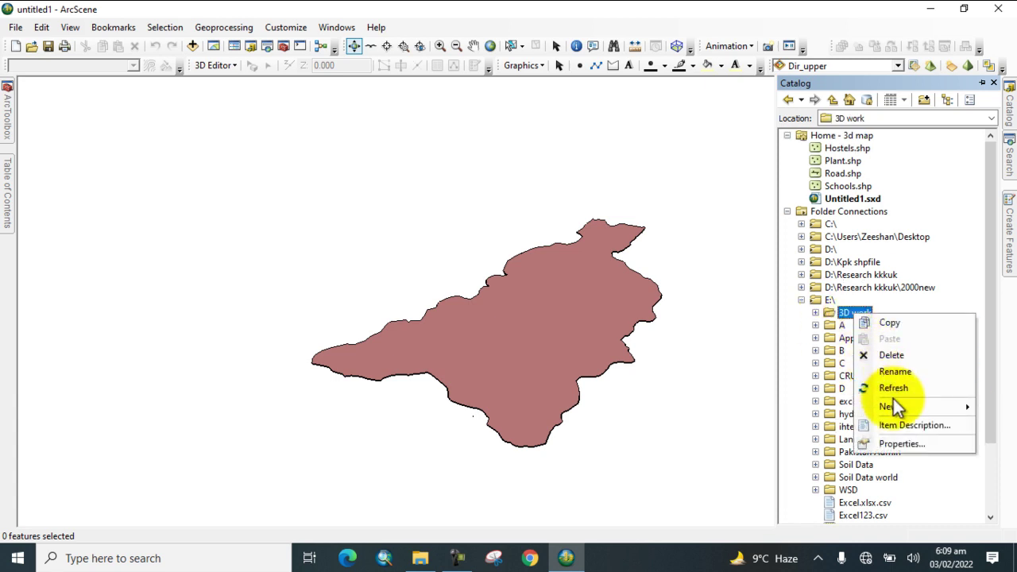
mouse_move(892, 403)
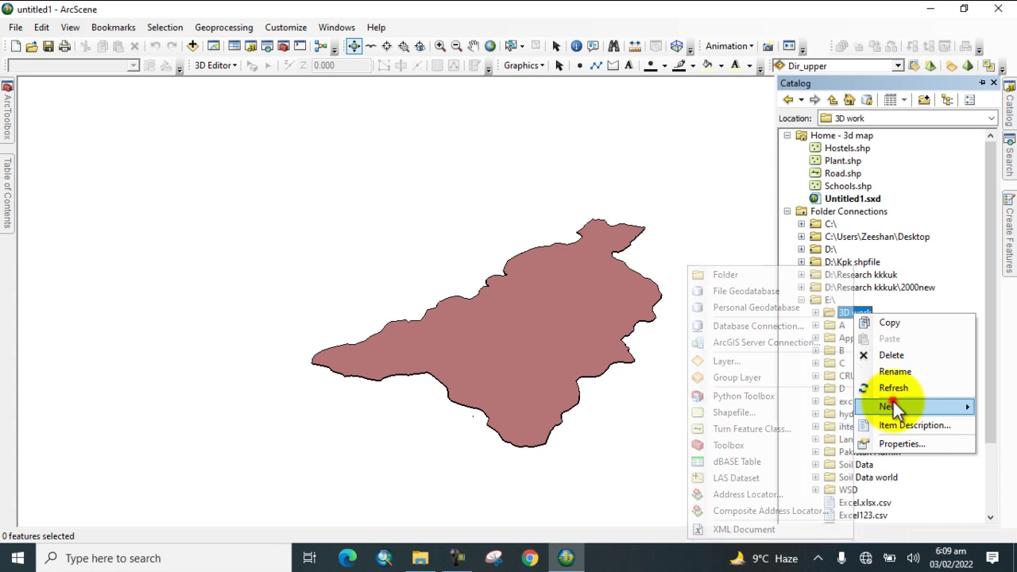
click(747, 415)
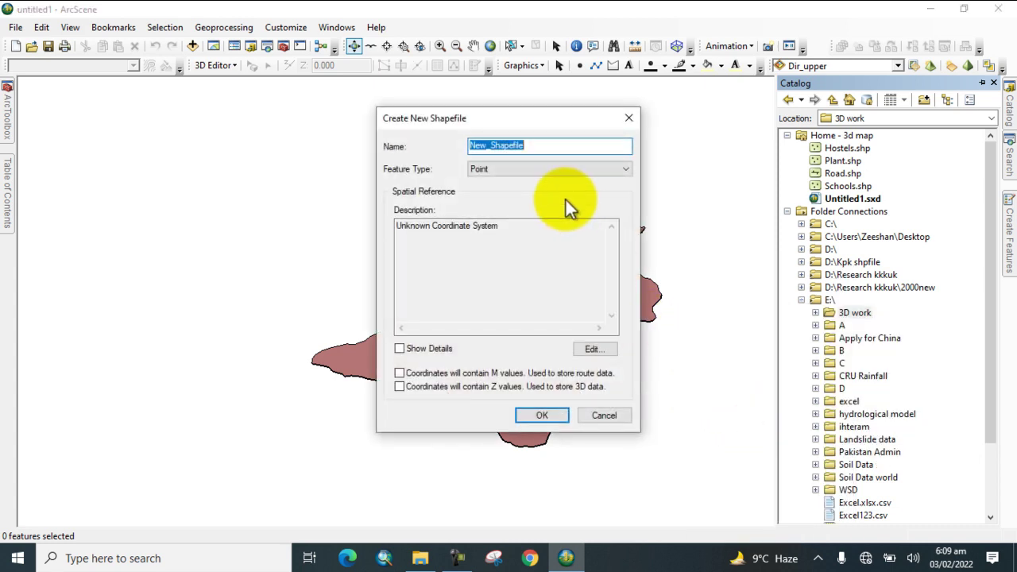
key(BackSpace)
text(Road)
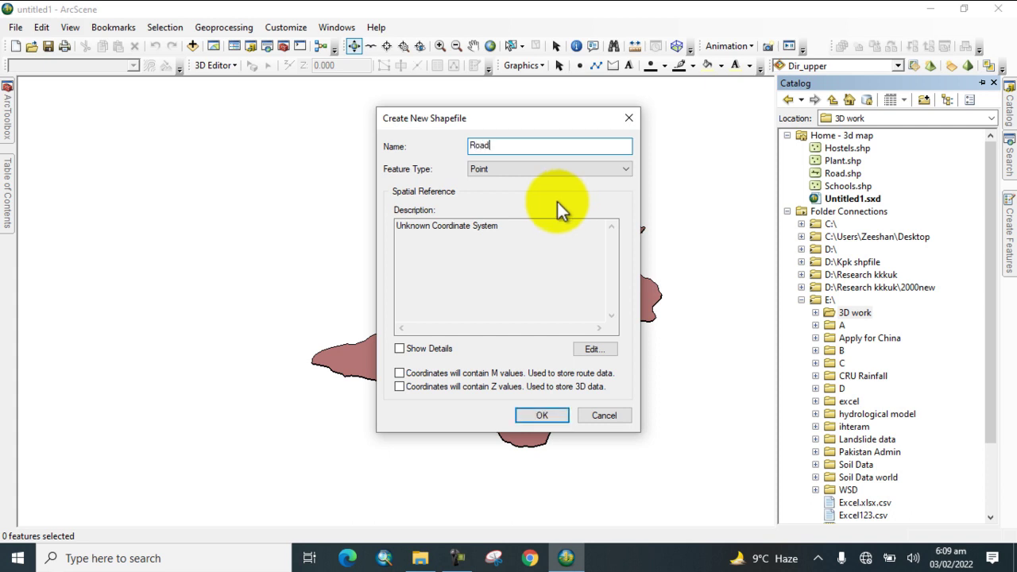
click(523, 169)
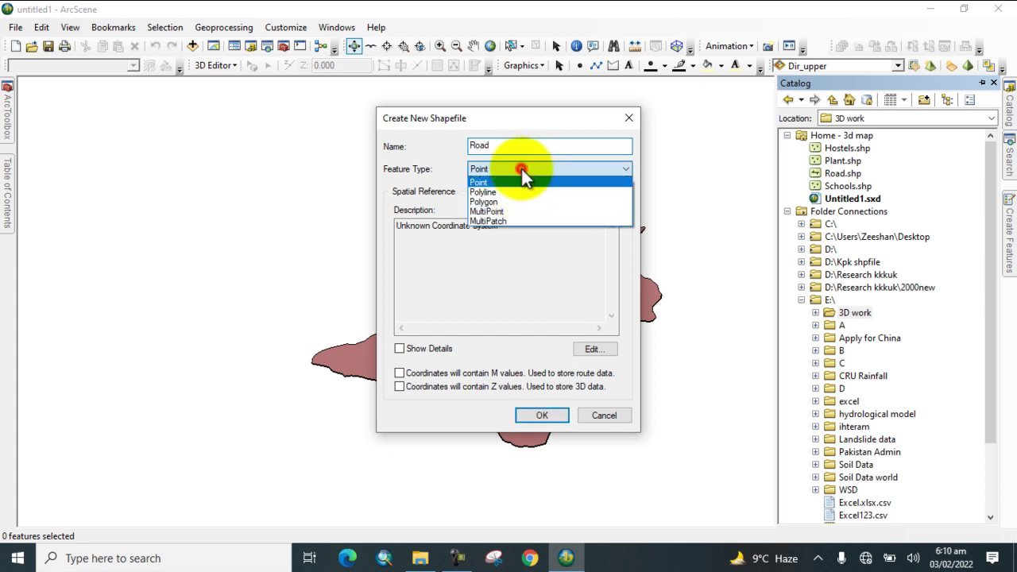
click(486, 192)
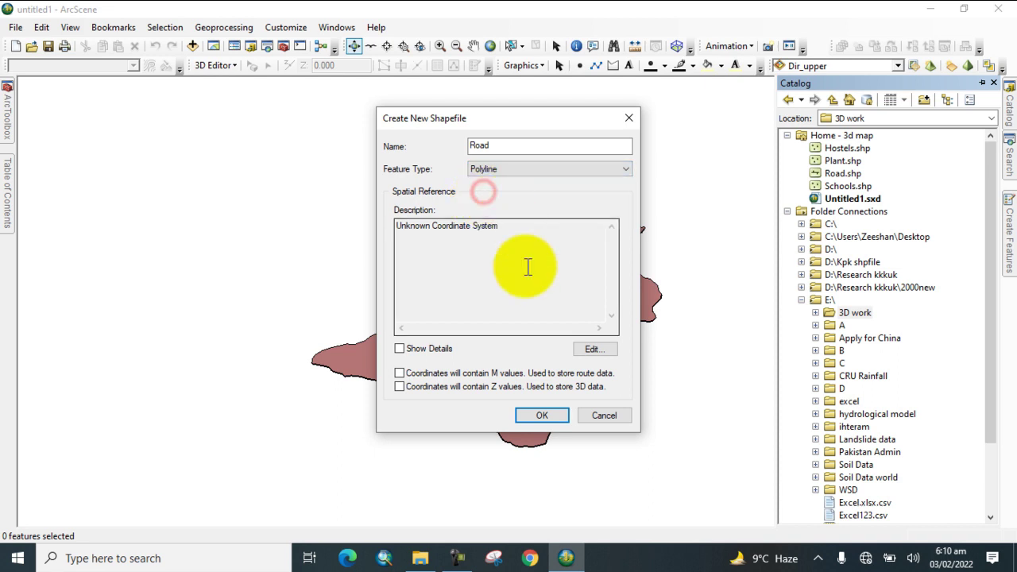
- Create the Road shapefile with the WGS 1984 UTM Zone 42N coordinate system and add it to the scene layers
click(592, 350)
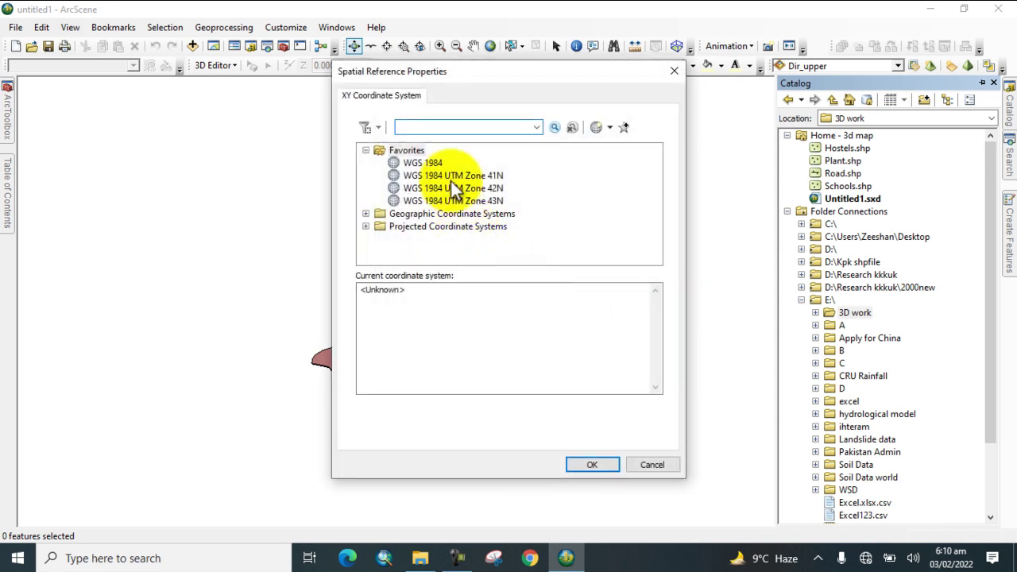
click(453, 189)
click(593, 465)
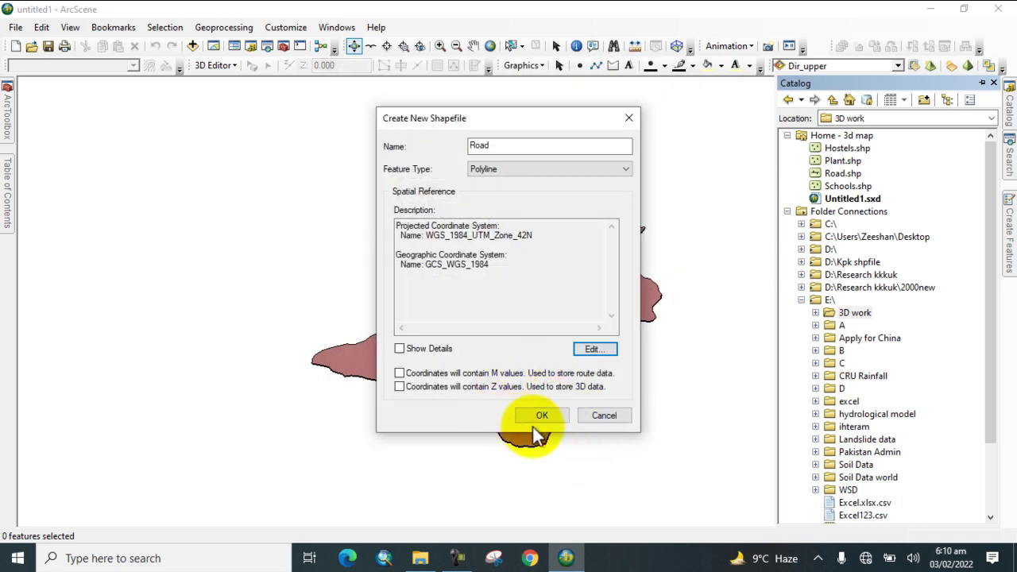
click(537, 417)
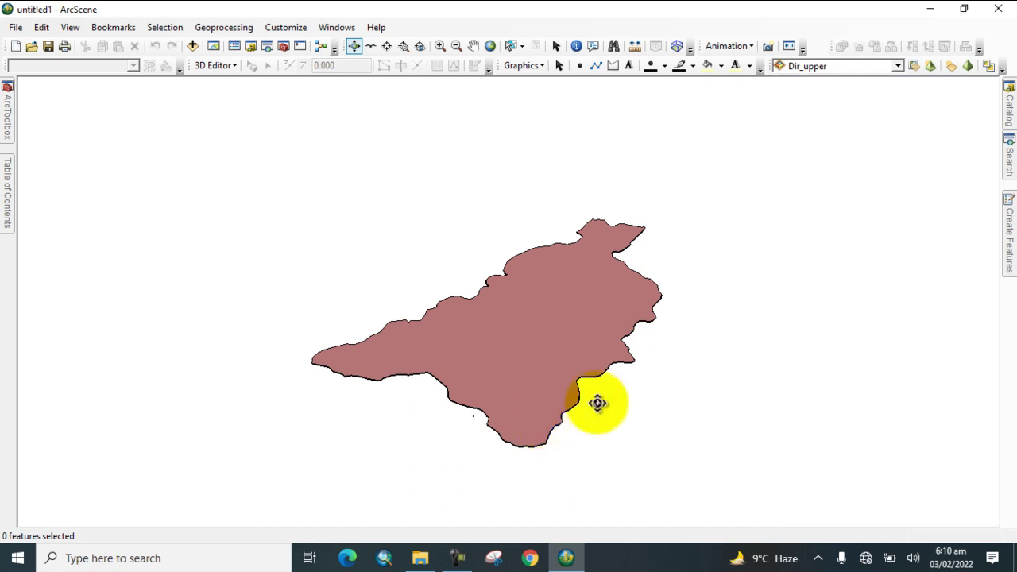
click(1007, 119)
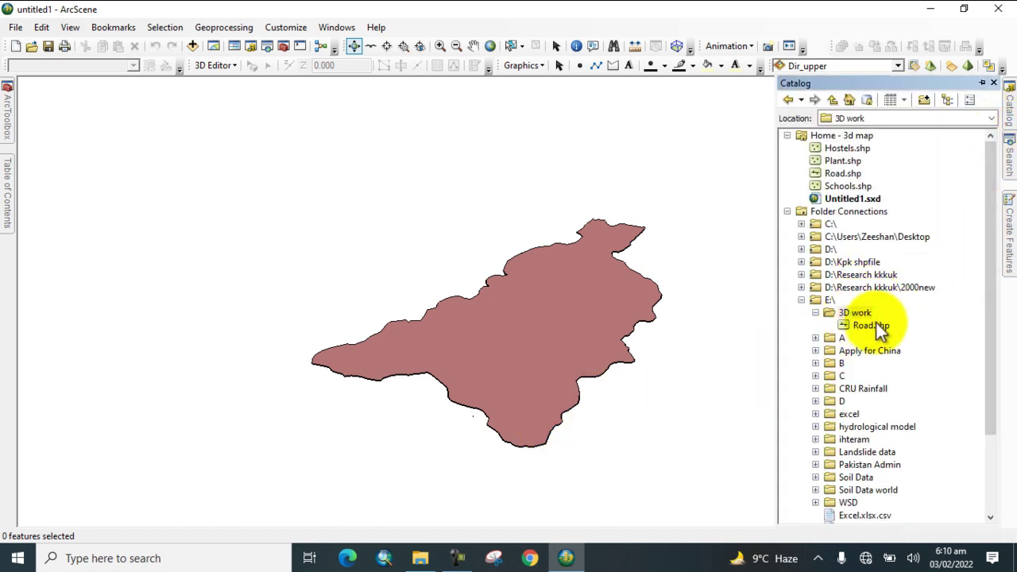
drag(871, 328, 90, 119)
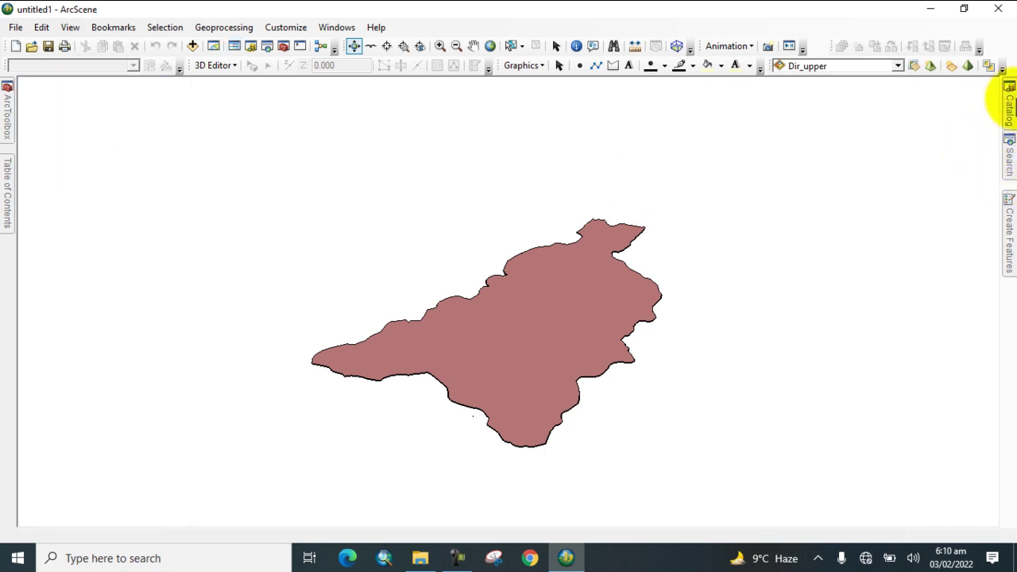
- Start a new point shapefile named Plants in the 3D work folder
mouse_move(1009, 107)
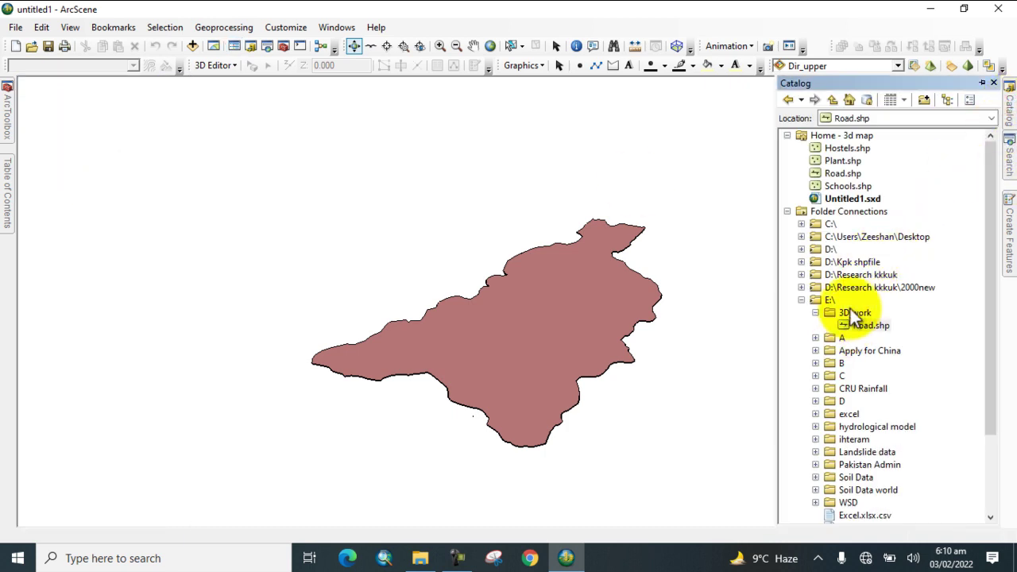
right_click(852, 315)
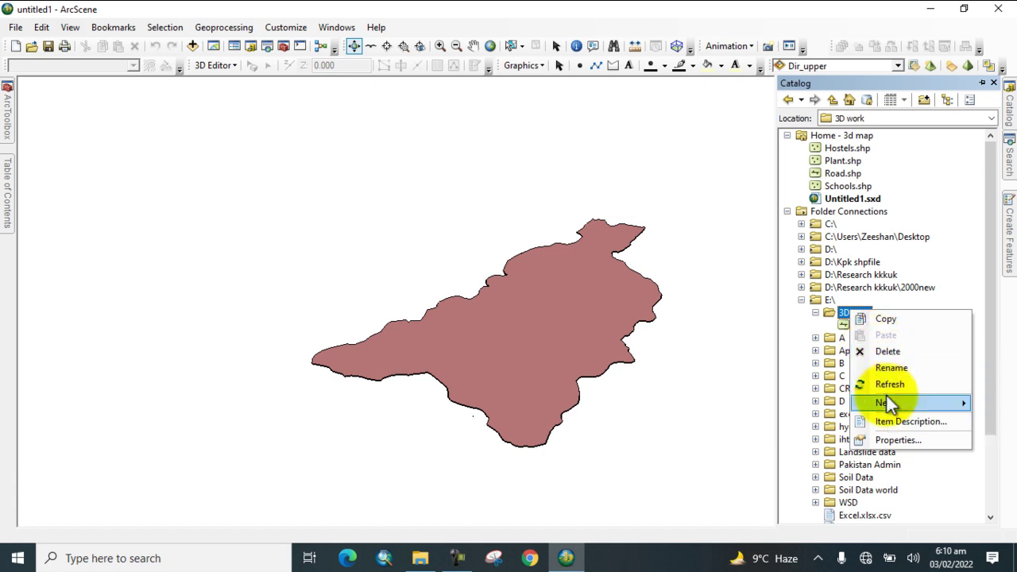
mouse_move(886, 400)
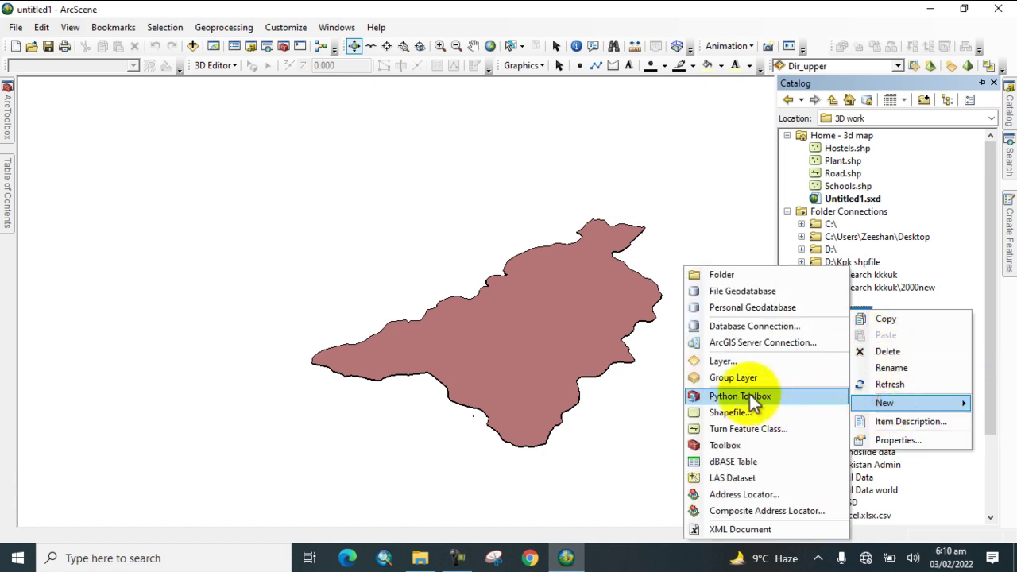
click(732, 413)
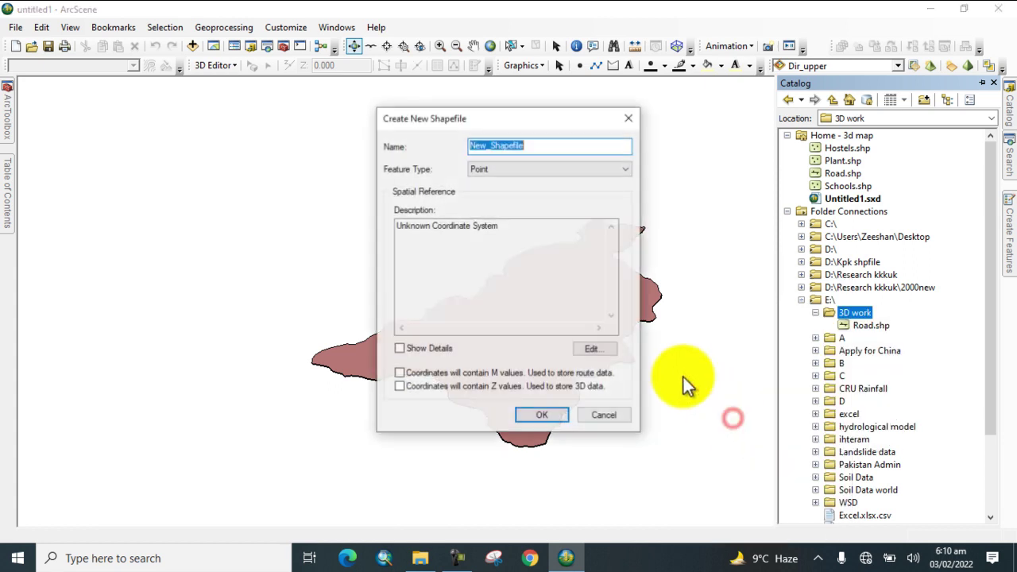
key(BackSpace)
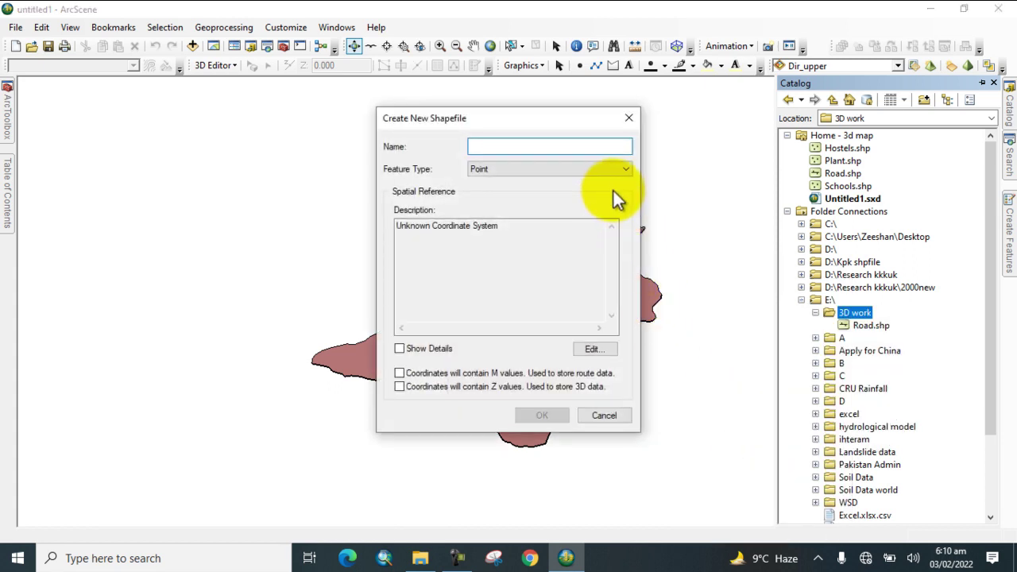
text(Tre)
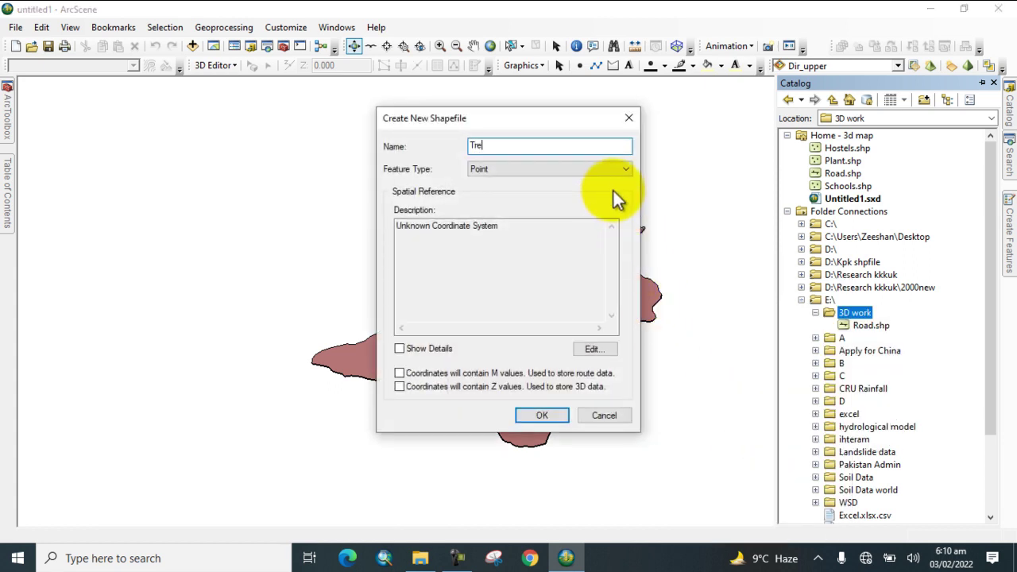
key(BackSpace)
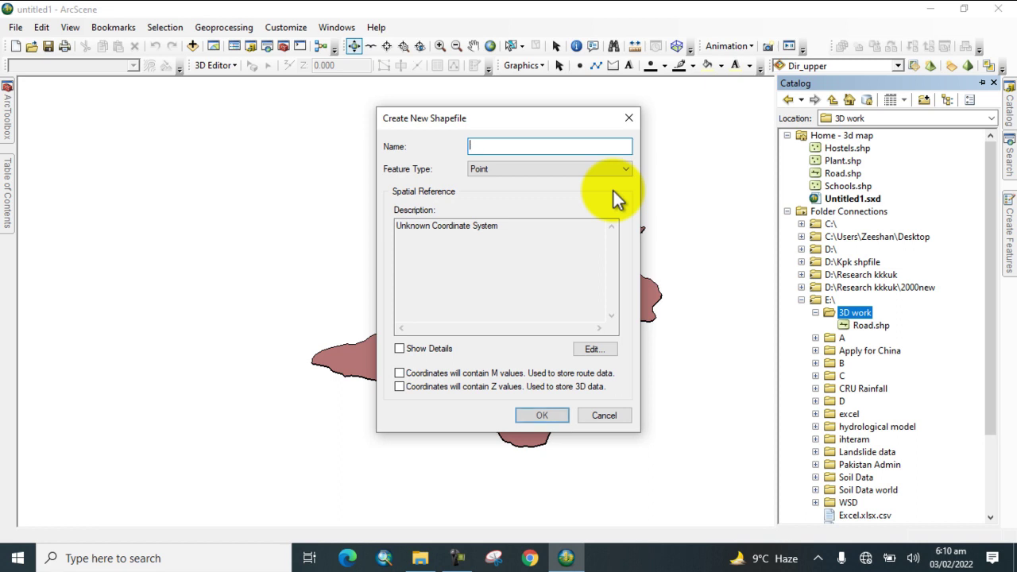
text(Pl)
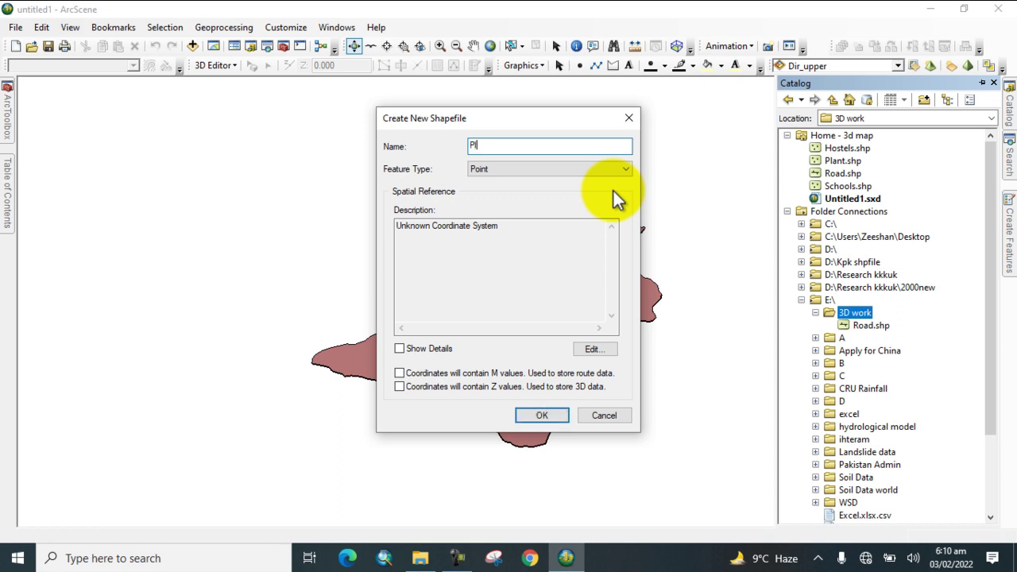
text(ants)
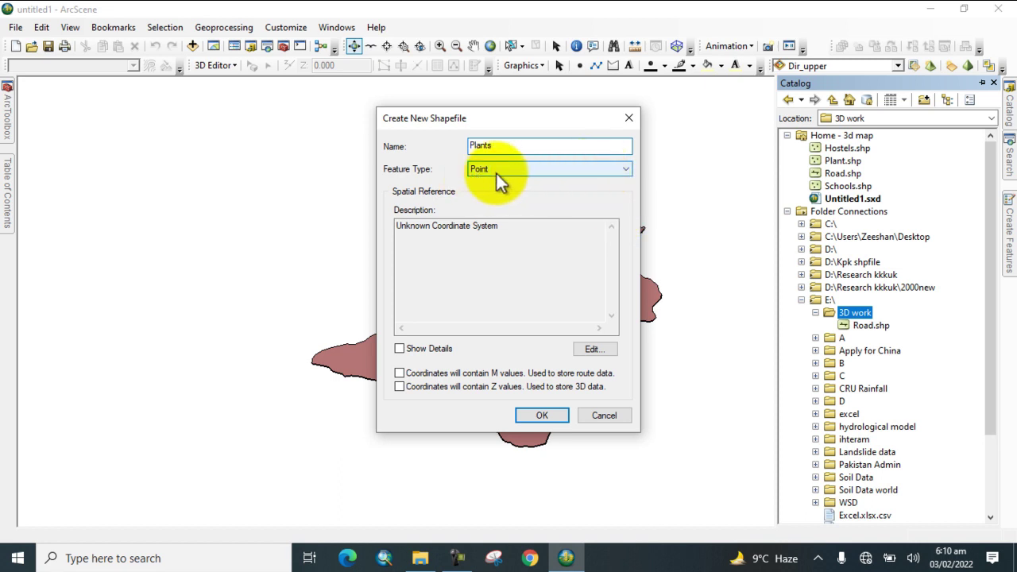
- Create the Plants shapefile with the WGS 1984 UTM Zone 42N coordinate system and add it to the scene layers
click(589, 351)
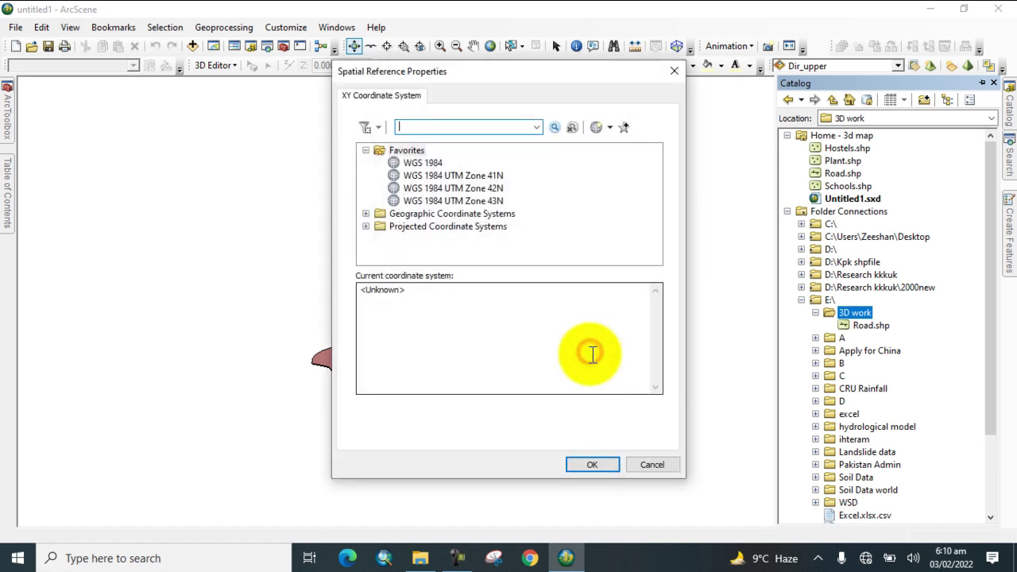
click(447, 187)
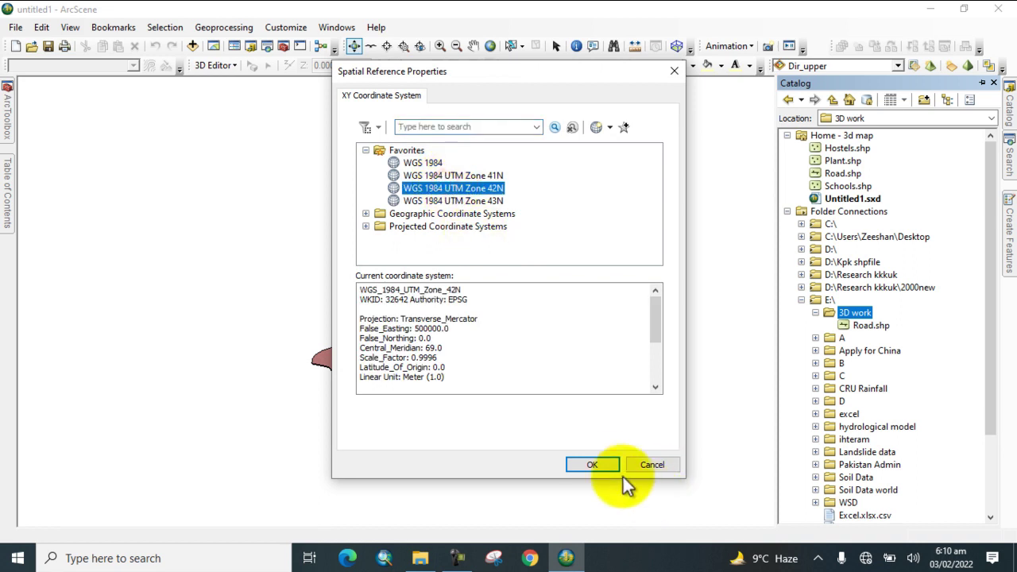
click(600, 465)
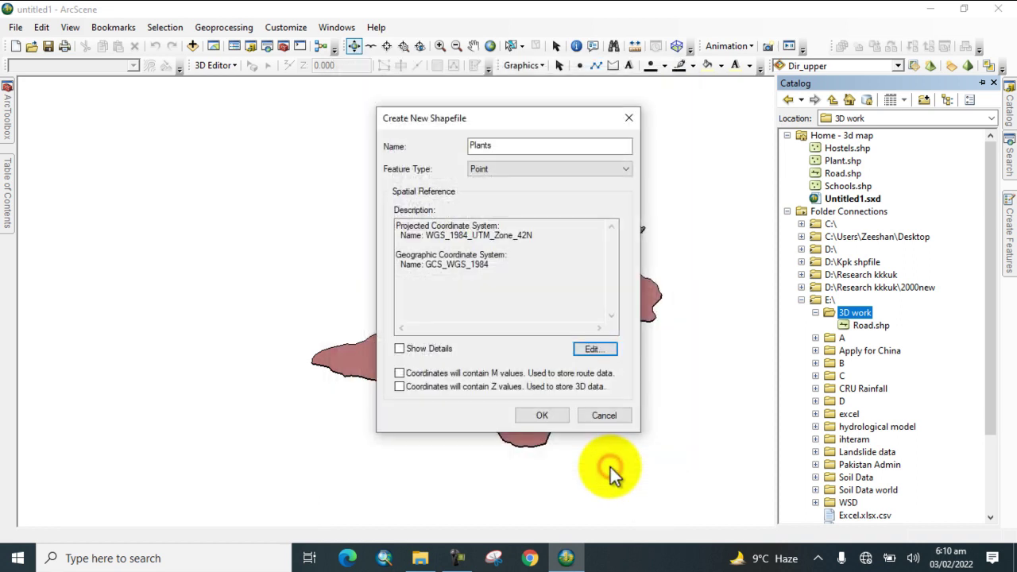
click(537, 415)
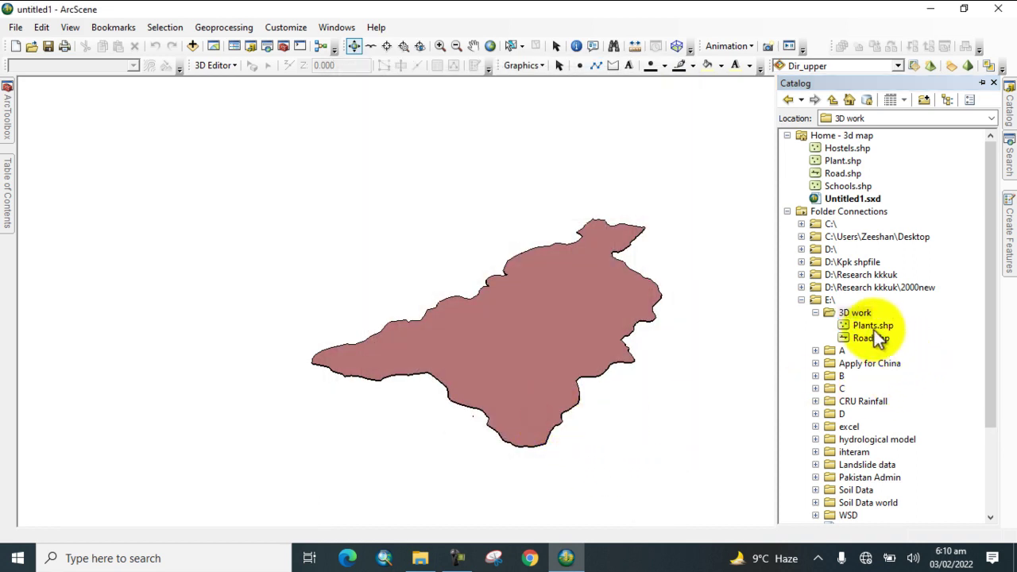
drag(872, 325, 63, 137)
- Start a new point shapefile named School in the 3D work folder
mouse_move(1008, 111)
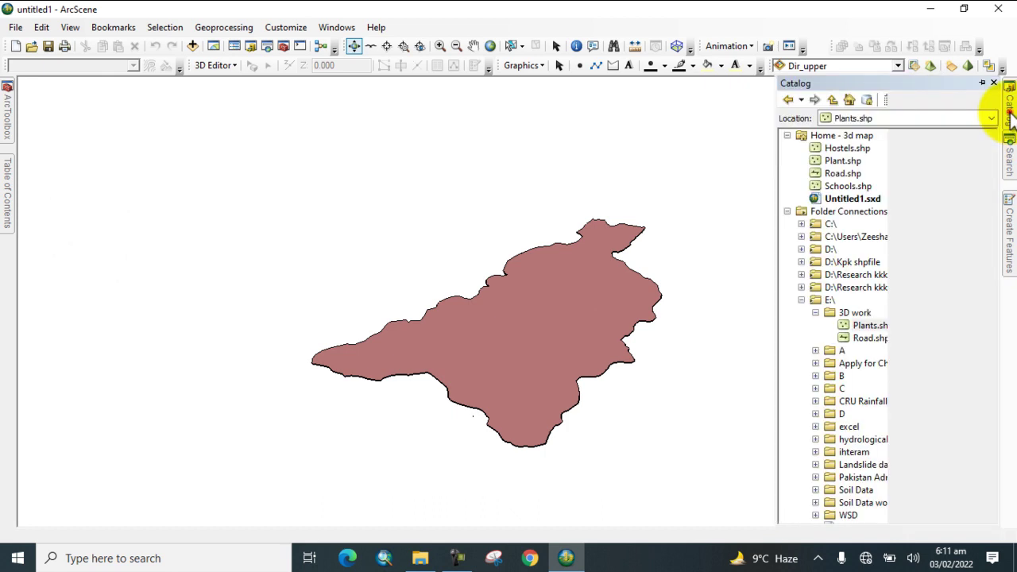
right_click(860, 313)
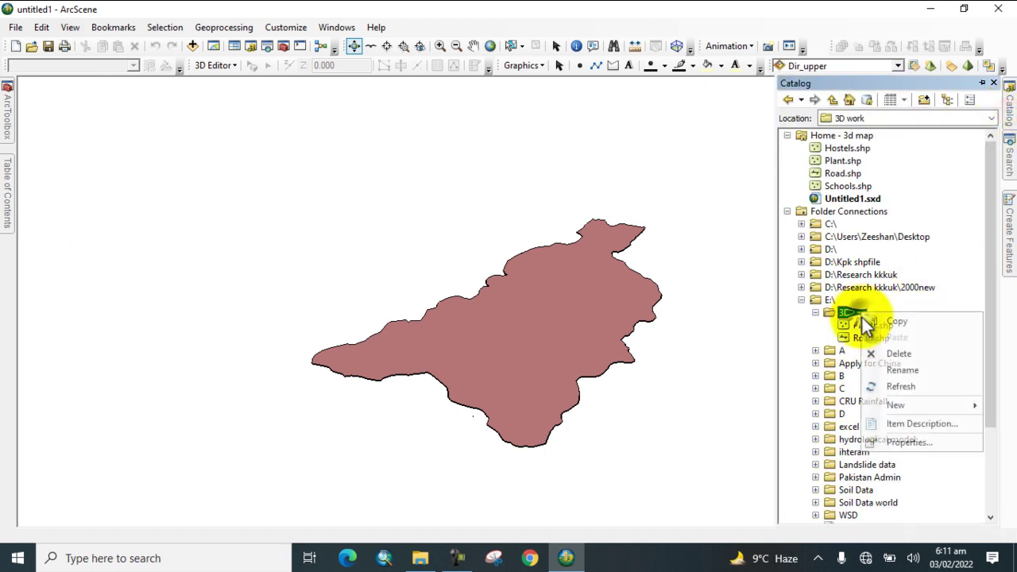
mouse_move(865, 404)
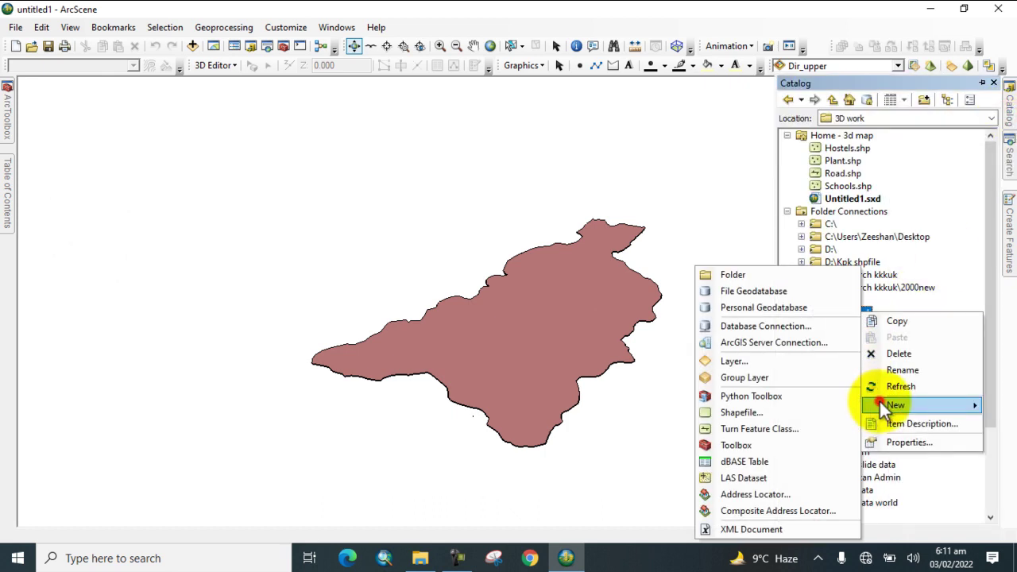
click(755, 413)
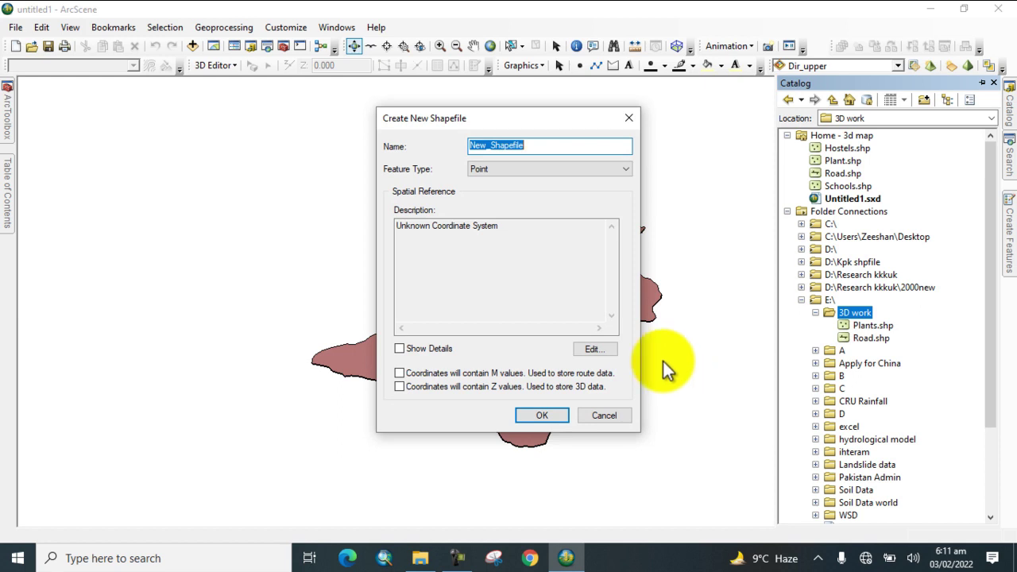
key(BackSpace)
text(School)
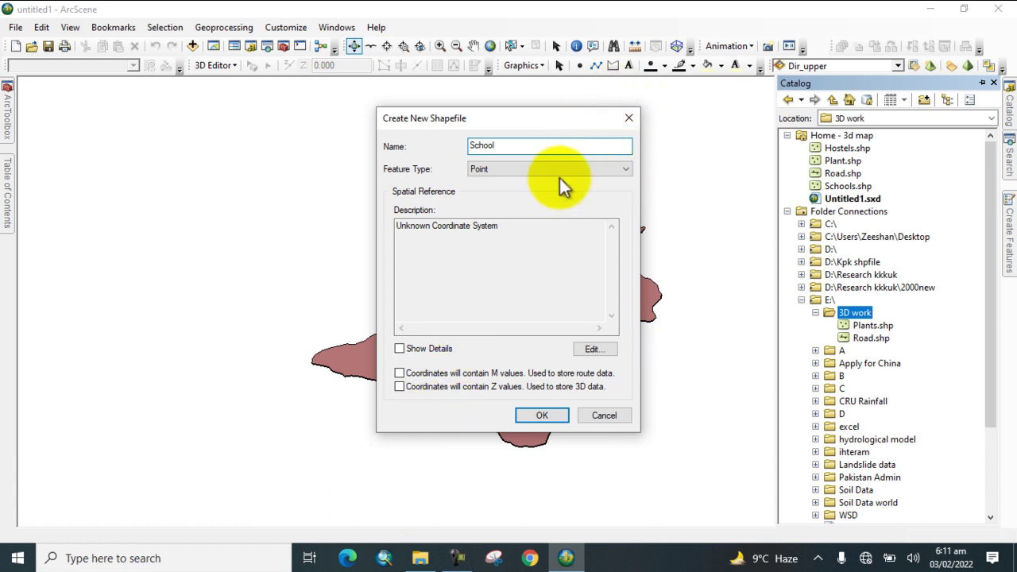
- Create the School shapefile with the WGS 1984 UTM Zone 42N coordinate system and add it to the scene layers
click(591, 348)
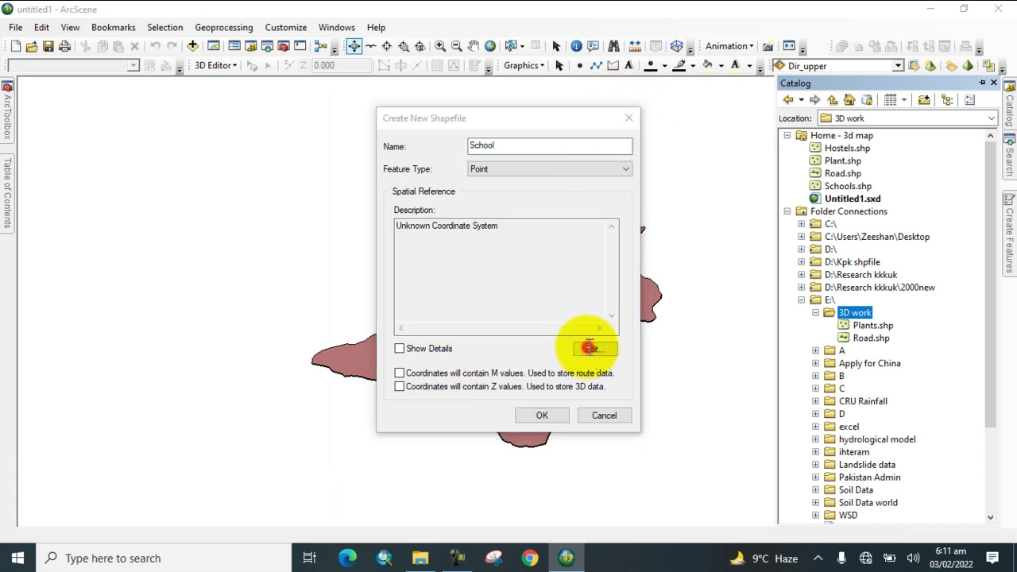
click(440, 189)
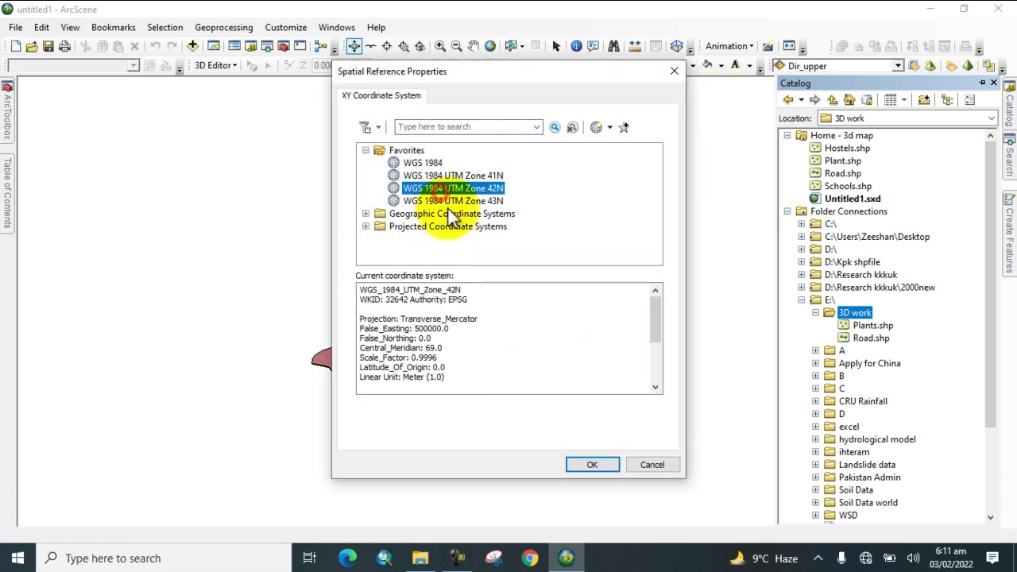
click(591, 464)
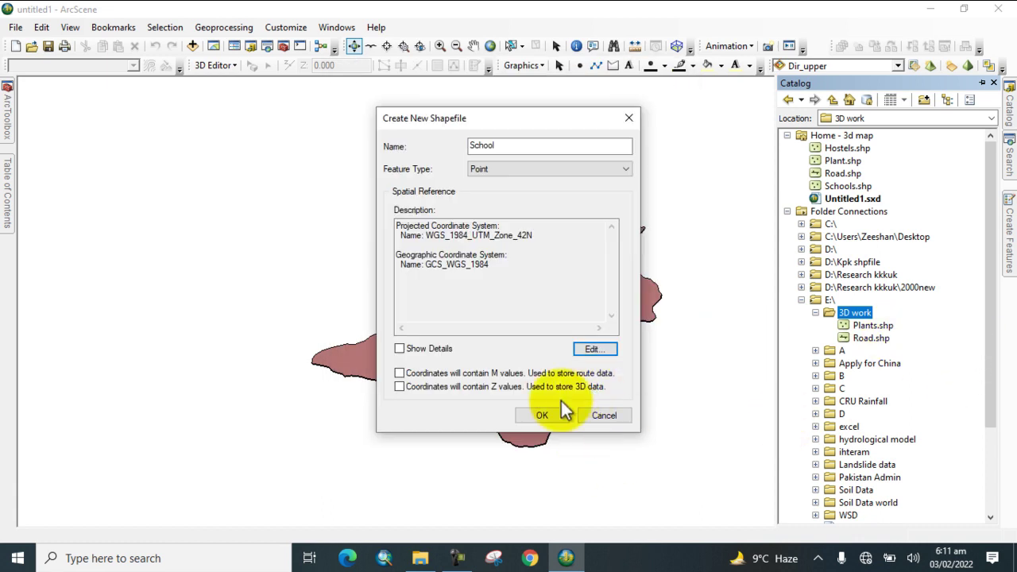
click(544, 415)
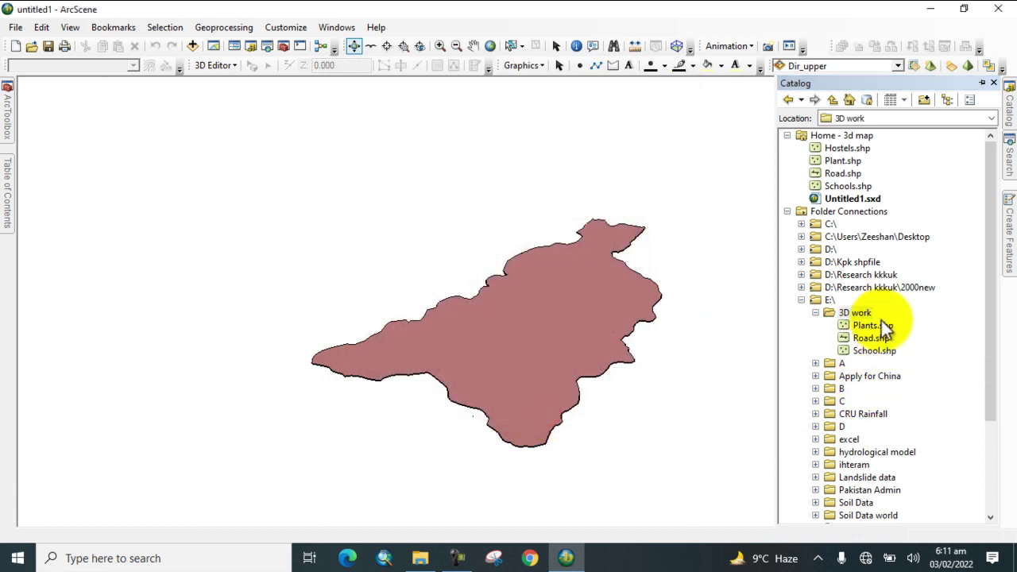
drag(868, 350, 71, 147)
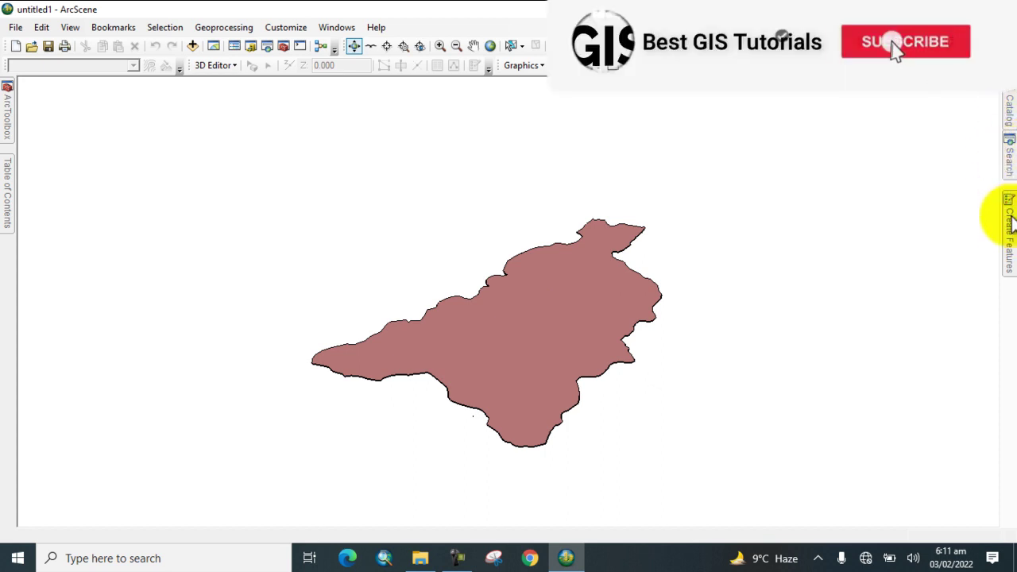
- Start a new point shapefile named Hostel in the 3D work folder
mouse_move(1005, 120)
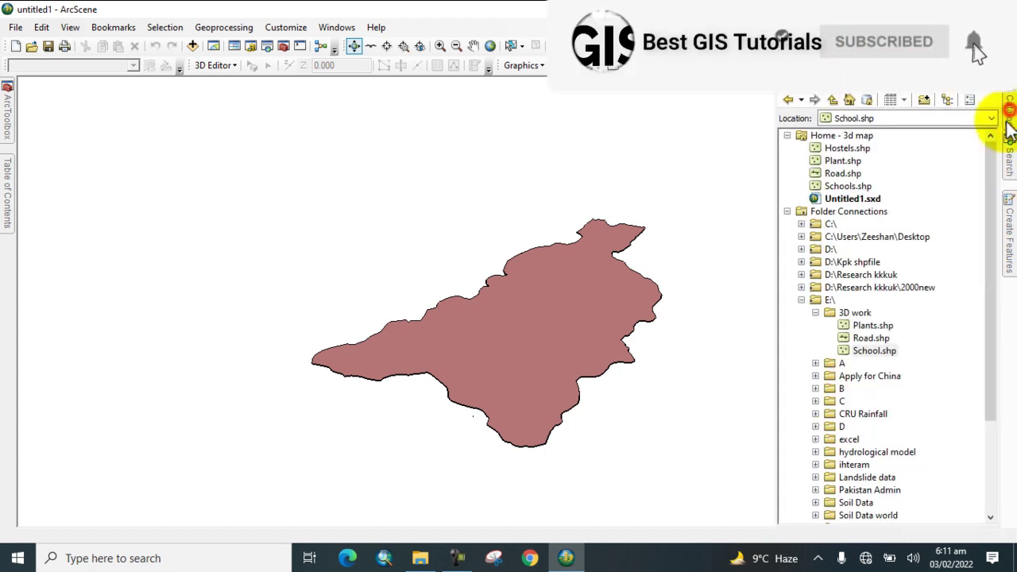
right_click(855, 310)
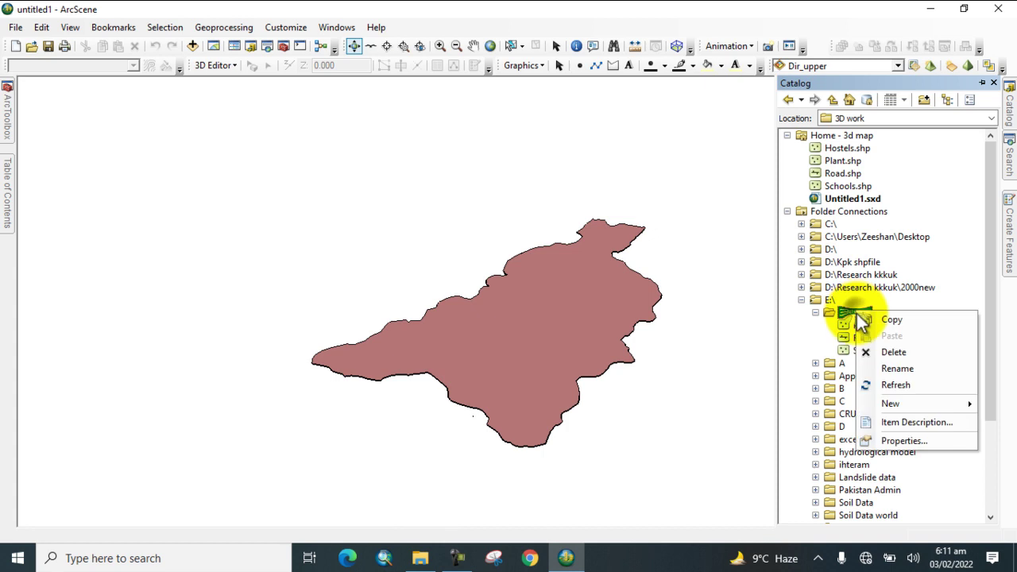
mouse_move(906, 398)
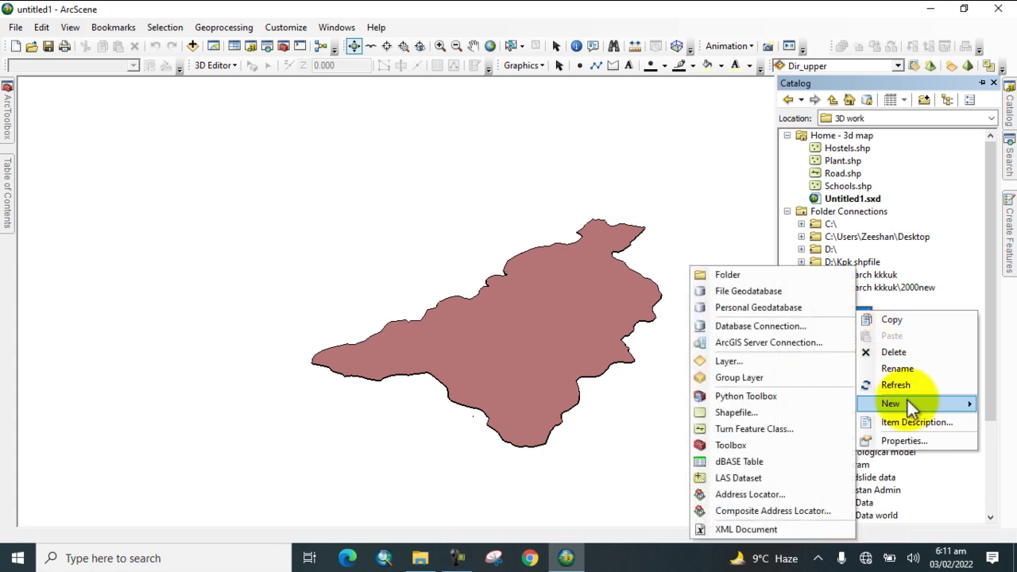
click(735, 412)
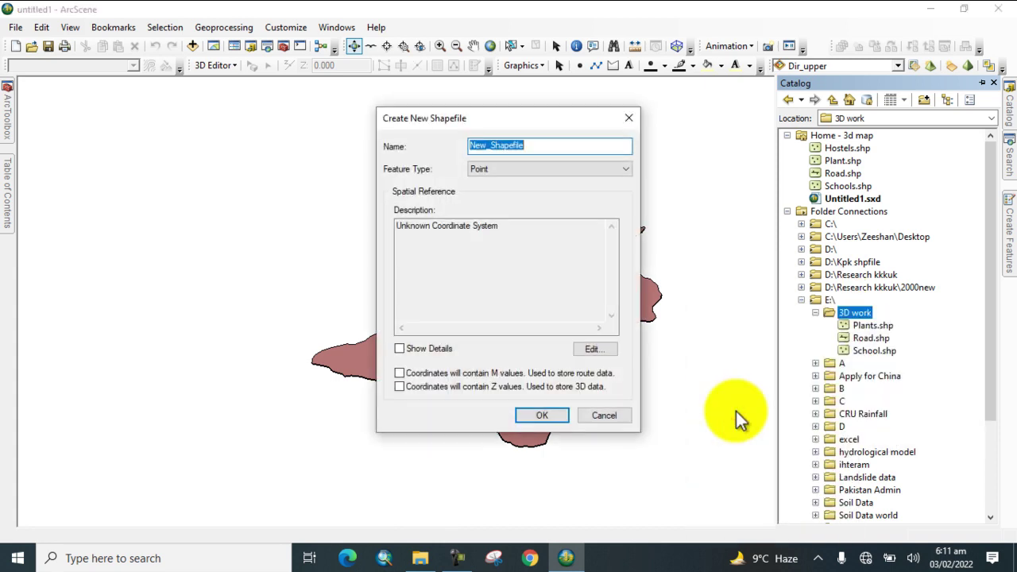
key(BackSpace)
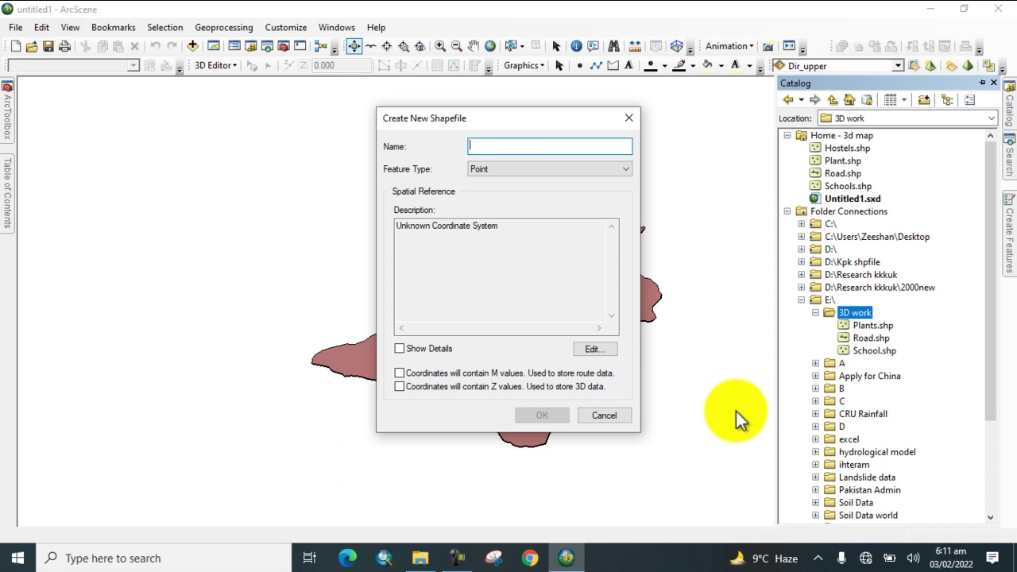
text(Hostel)
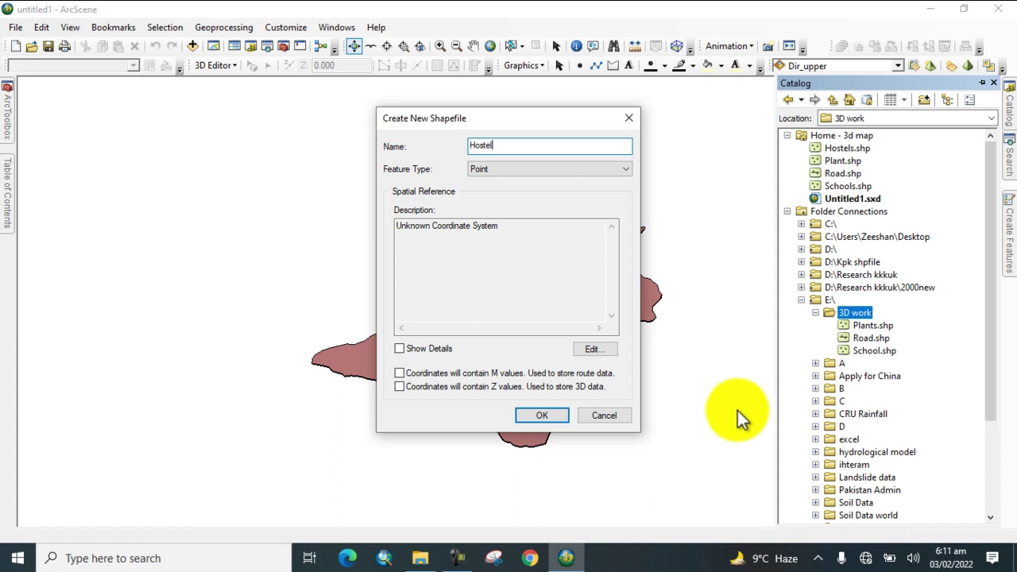
- Create the Hostel shapefile with the WGS 1984 UTM Zone 42N coordinate system and add it to the scene layers
click(582, 350)
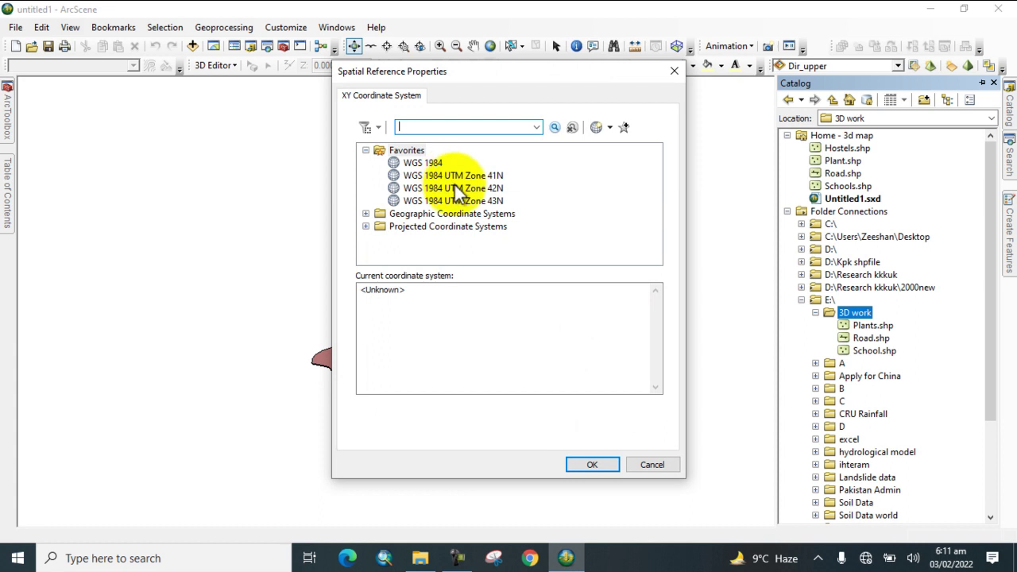
click(455, 187)
click(590, 463)
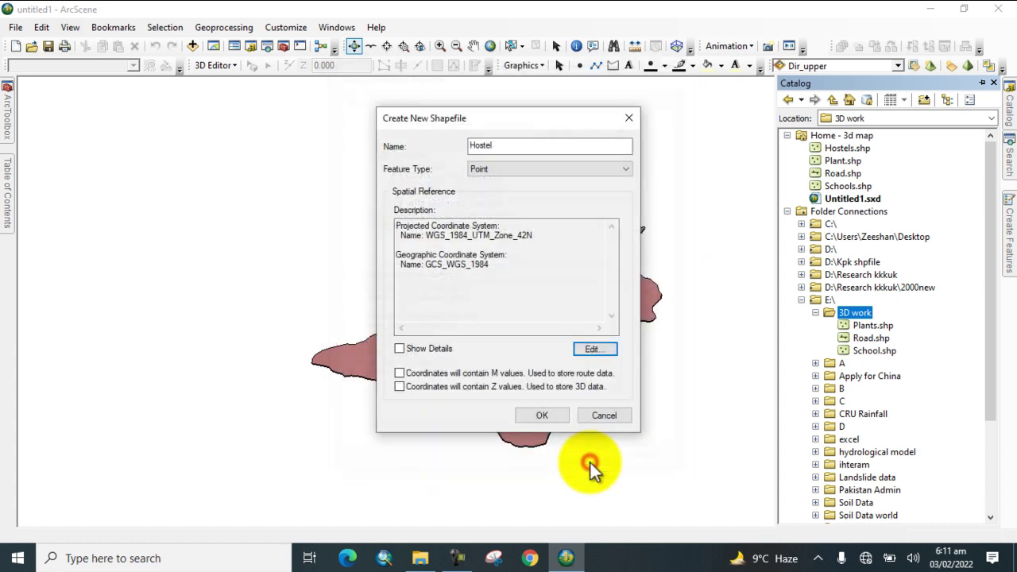
click(544, 414)
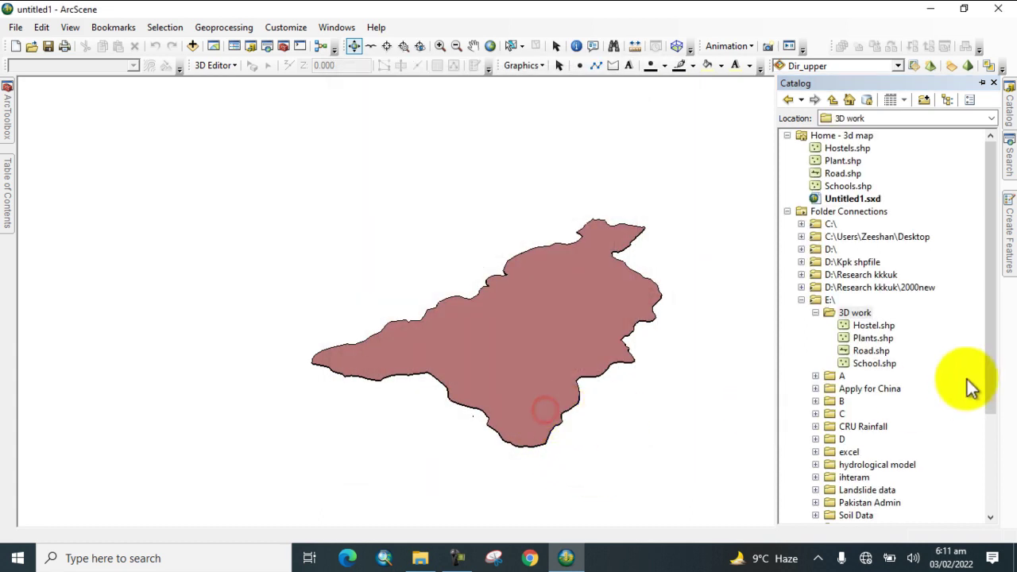
drag(868, 323, 5, 211)
drag(44, 191, 103, 198)
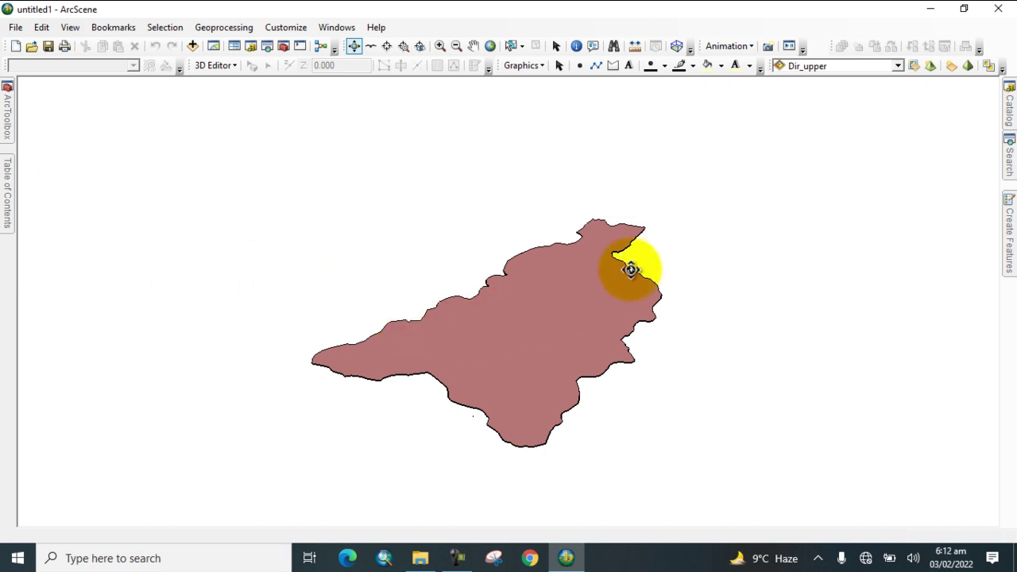
- Start a new point shapefile named Home in the 3D work folder
mouse_move(1009, 129)
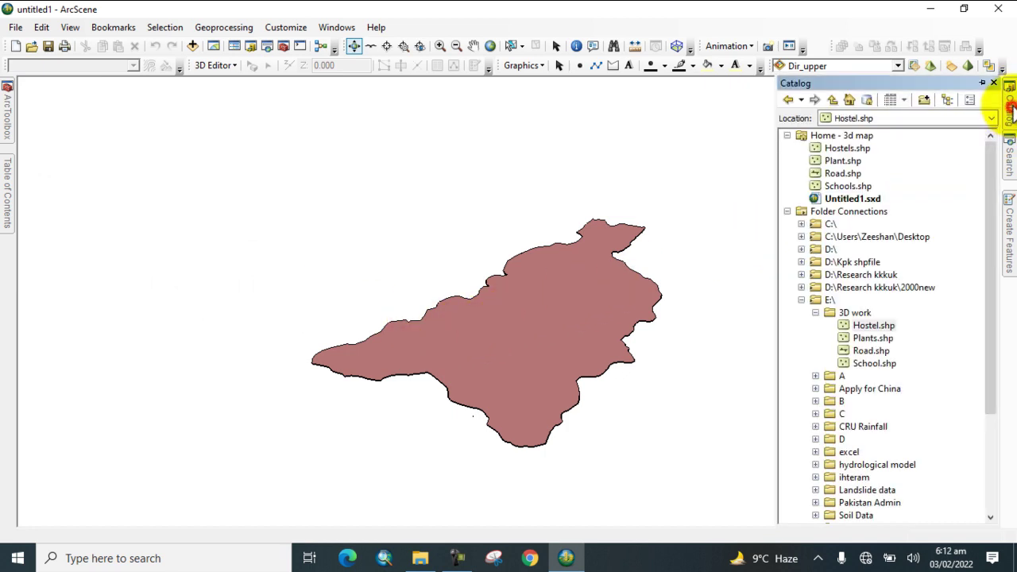
right_click(857, 315)
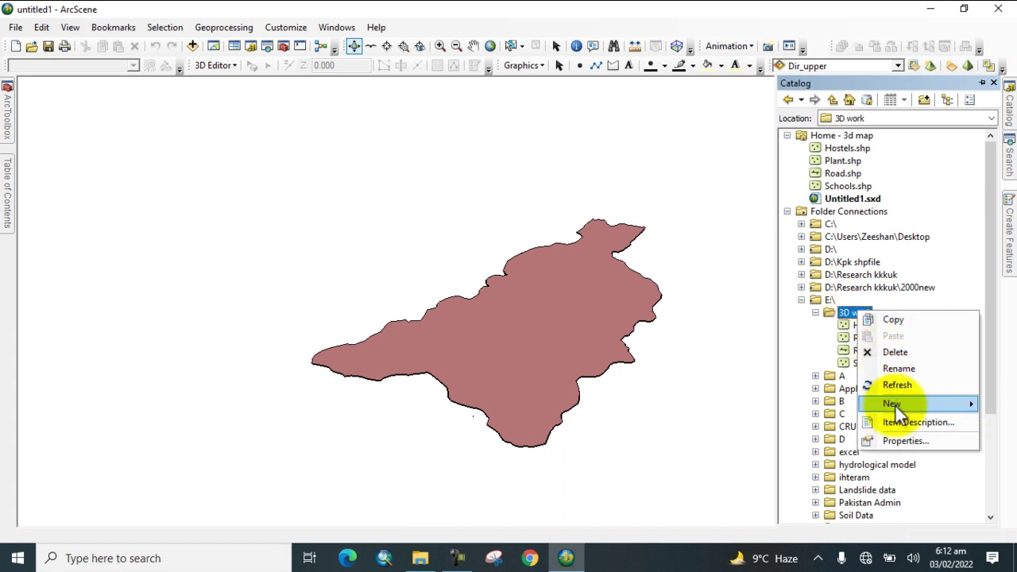
mouse_move(896, 404)
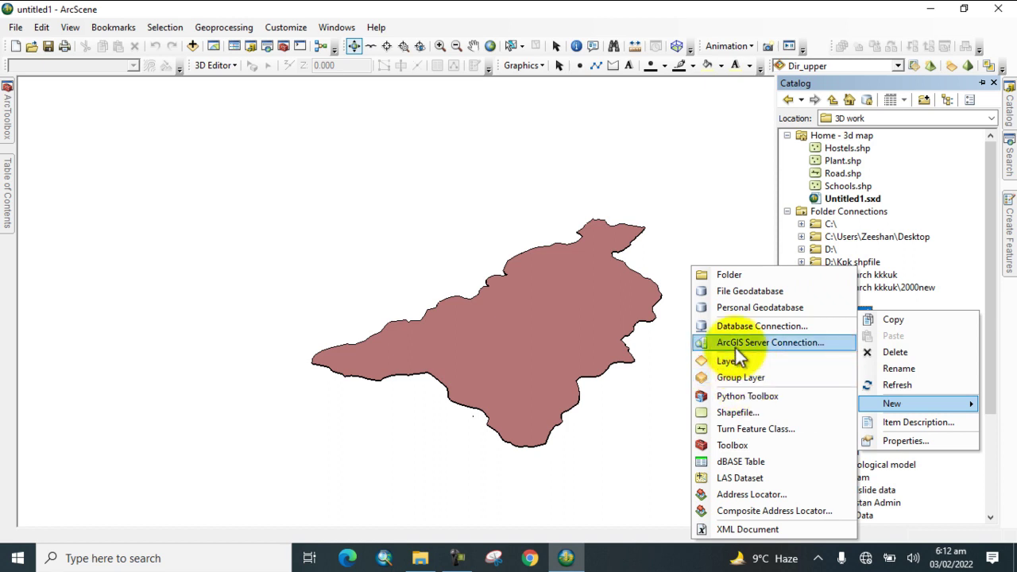
click(745, 412)
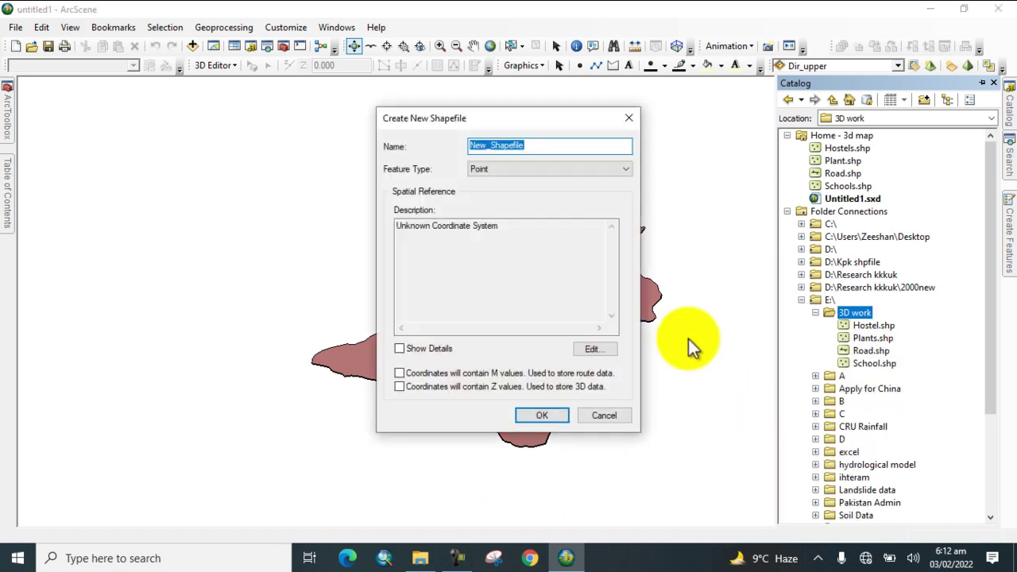
key(BackSpace)
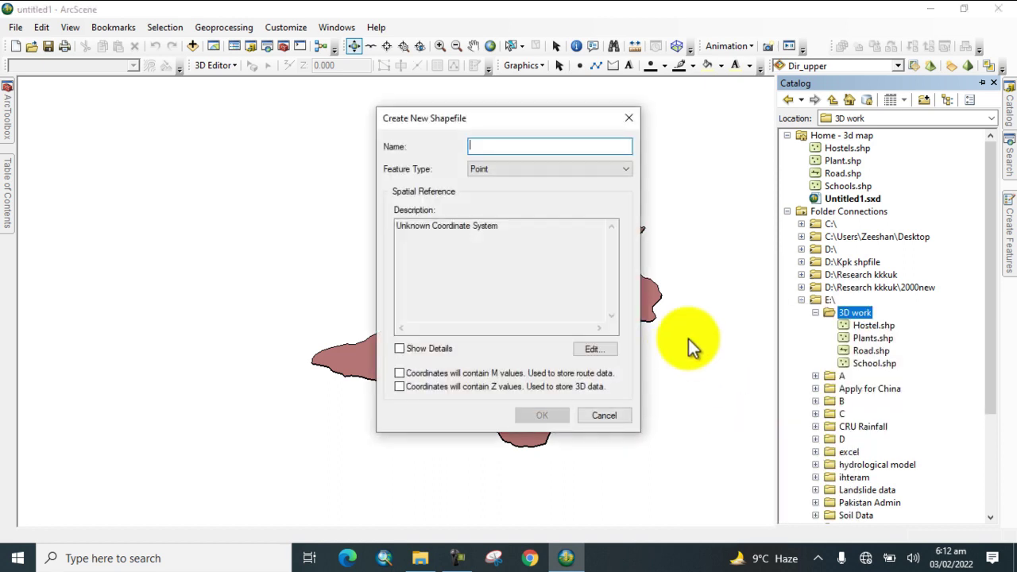
text(Home)
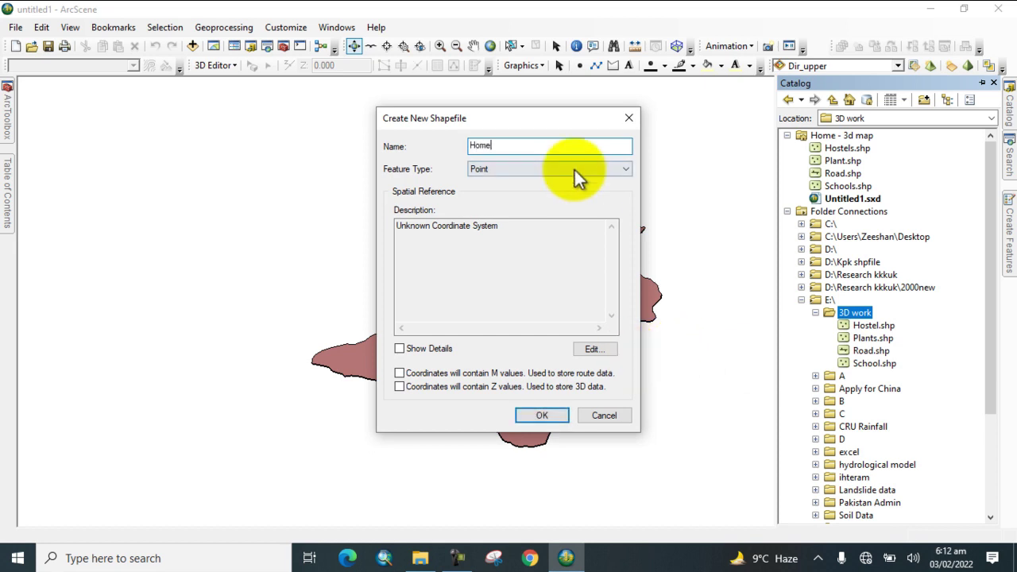
- Create the Home shapefile with the WGS 1984 UTM Zone 42N coordinate system and add it to the scene layers
click(592, 350)
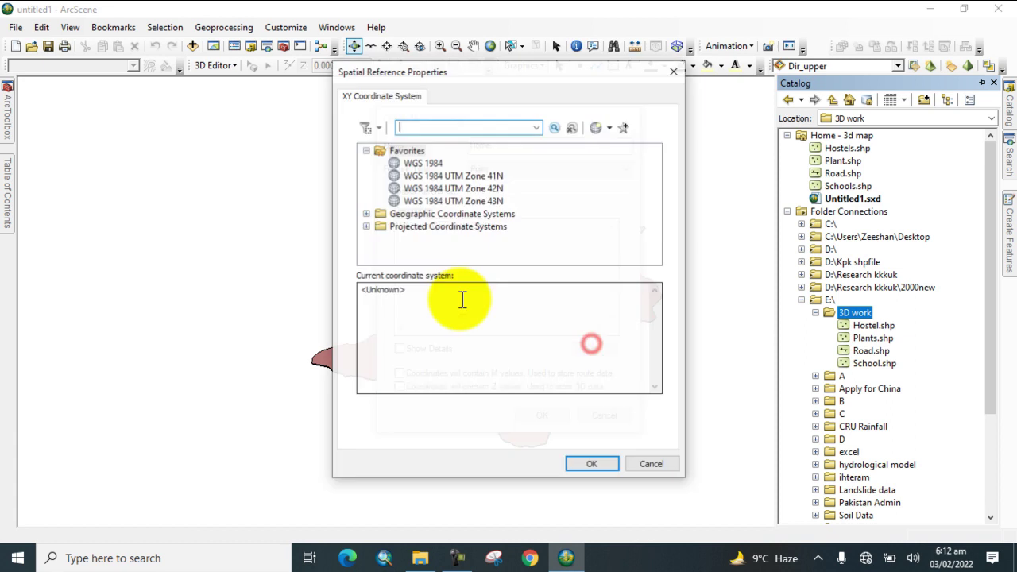
click(429, 188)
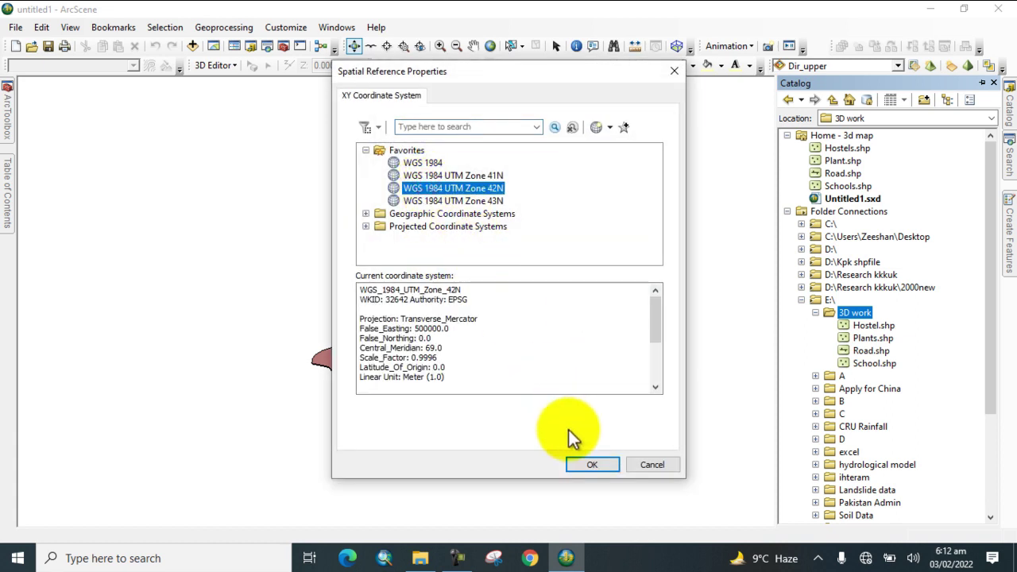
click(588, 464)
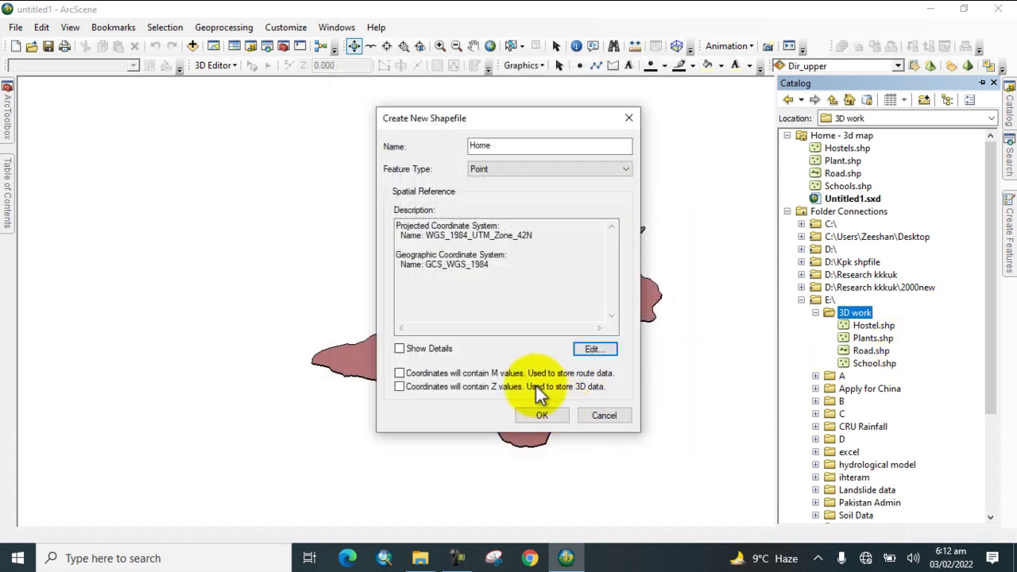
click(548, 415)
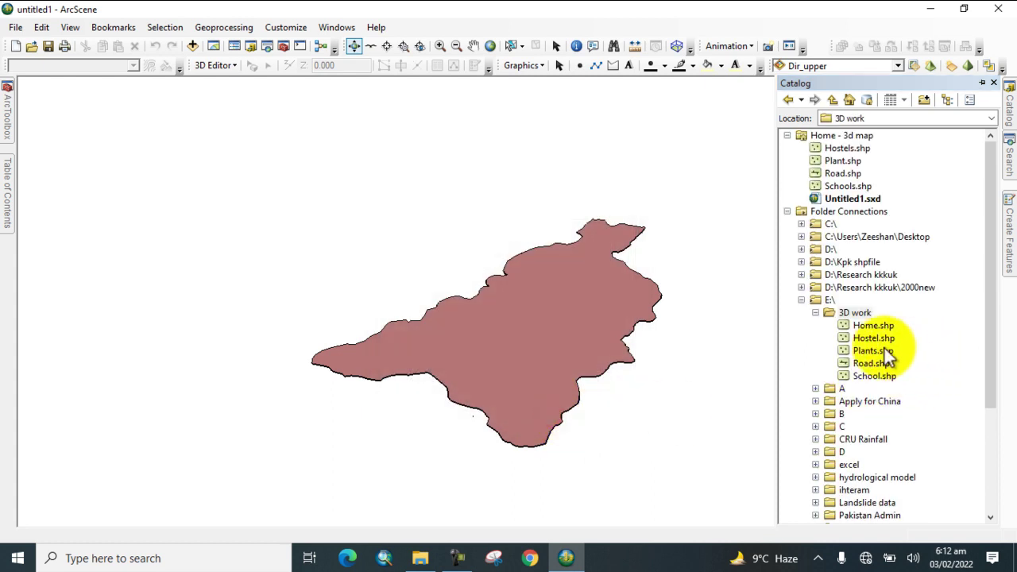
drag(873, 325, 74, 193)
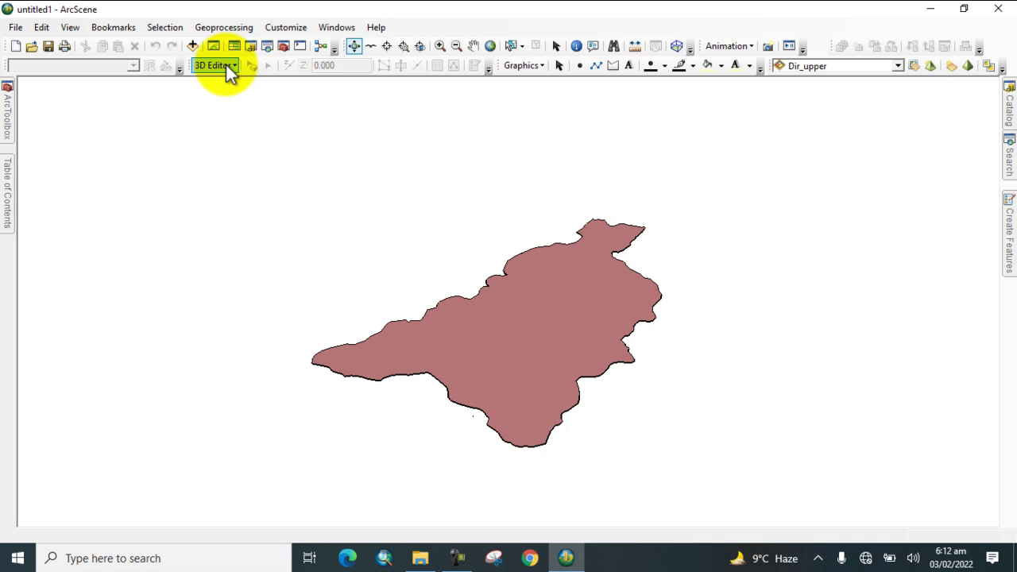
- Start a 3D Editor edit session on the Home layer's workspace
right_click(450, 28)
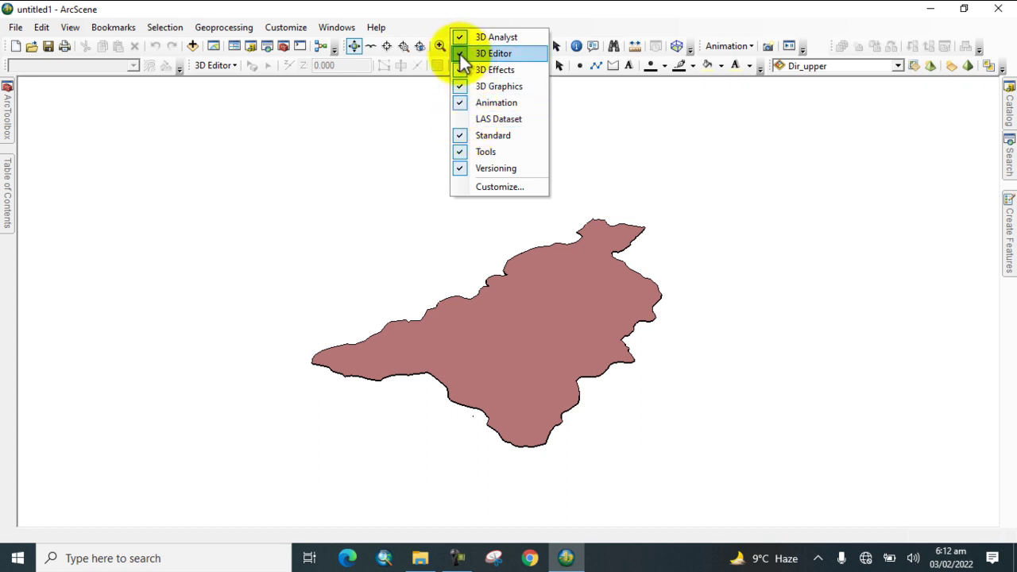
click(421, 27)
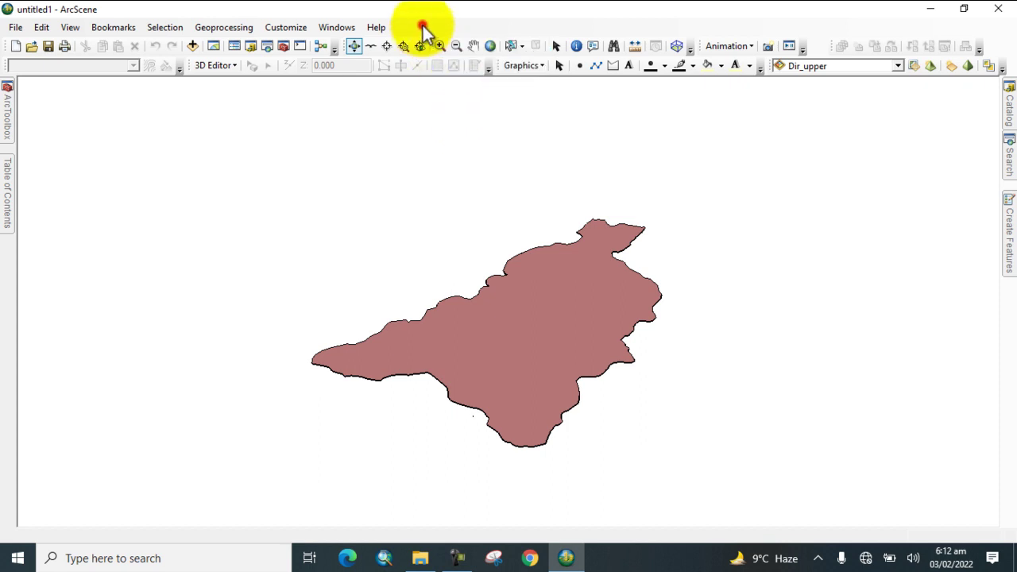
click(220, 63)
click(228, 85)
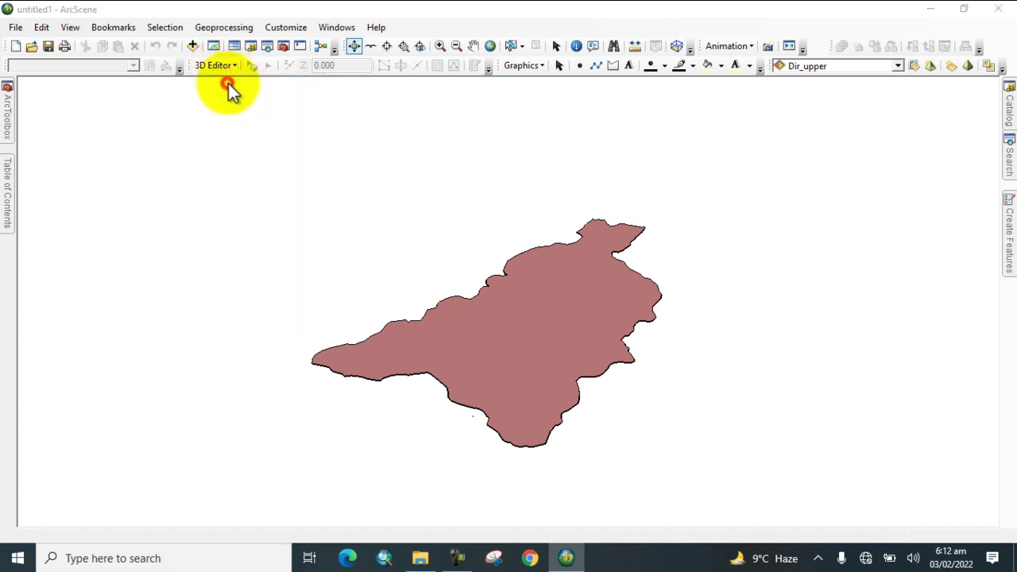
click(383, 164)
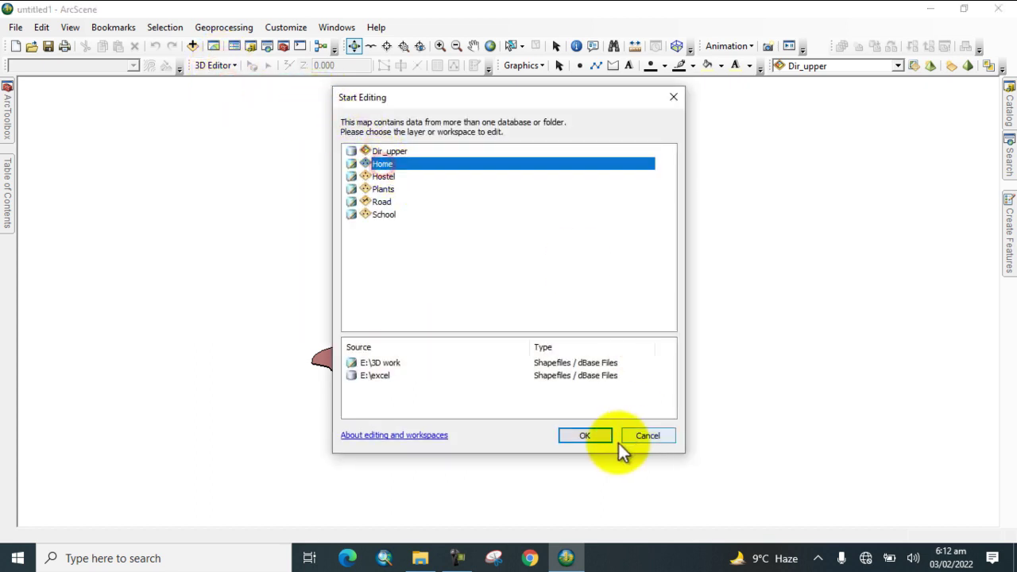
click(586, 435)
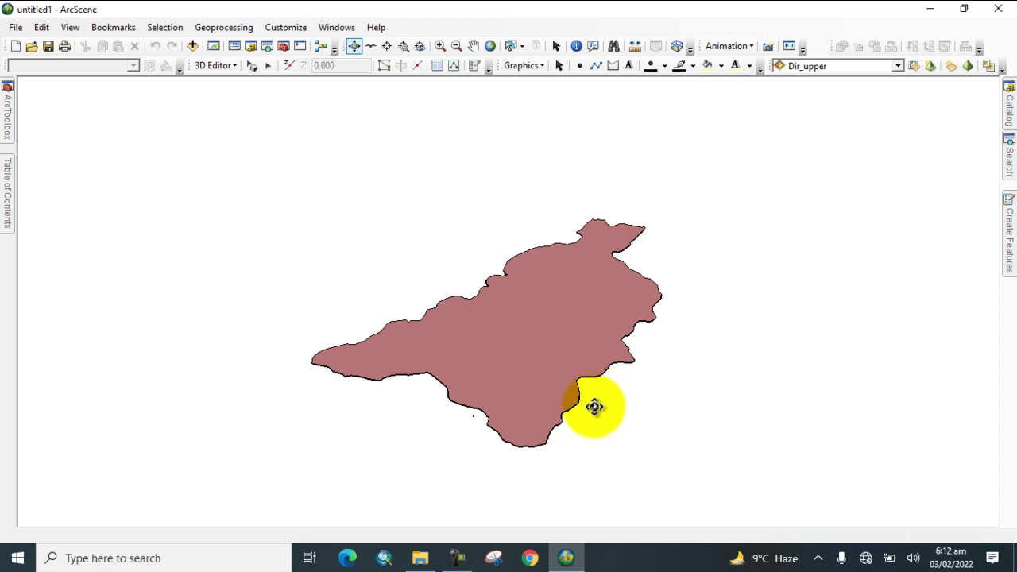
- Place Home point features spread across the Dir_upper polygon using the Home template and the Point construction tool
drag(575, 398, 601, 356)
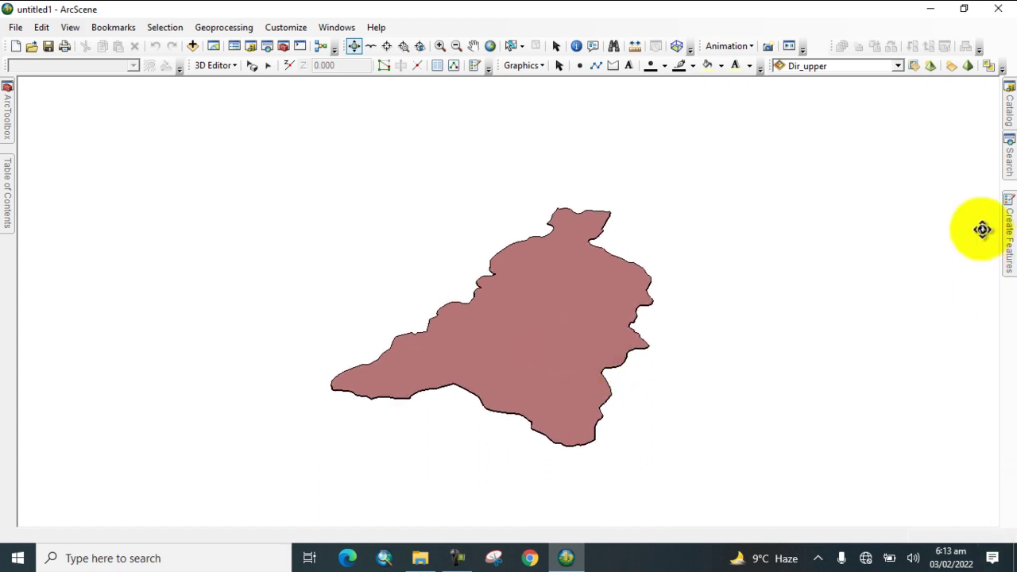
click(1009, 228)
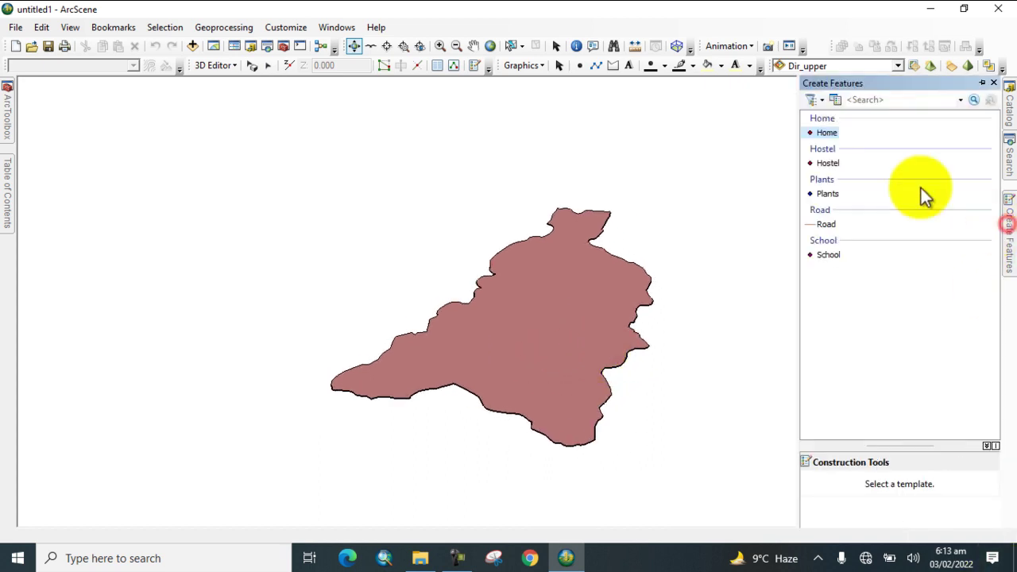
click(827, 134)
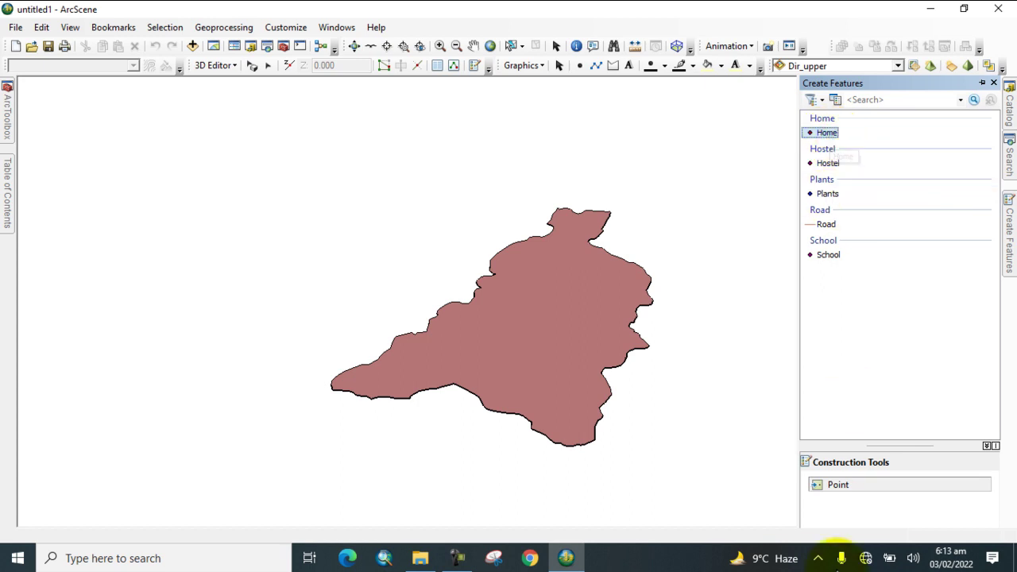
click(837, 484)
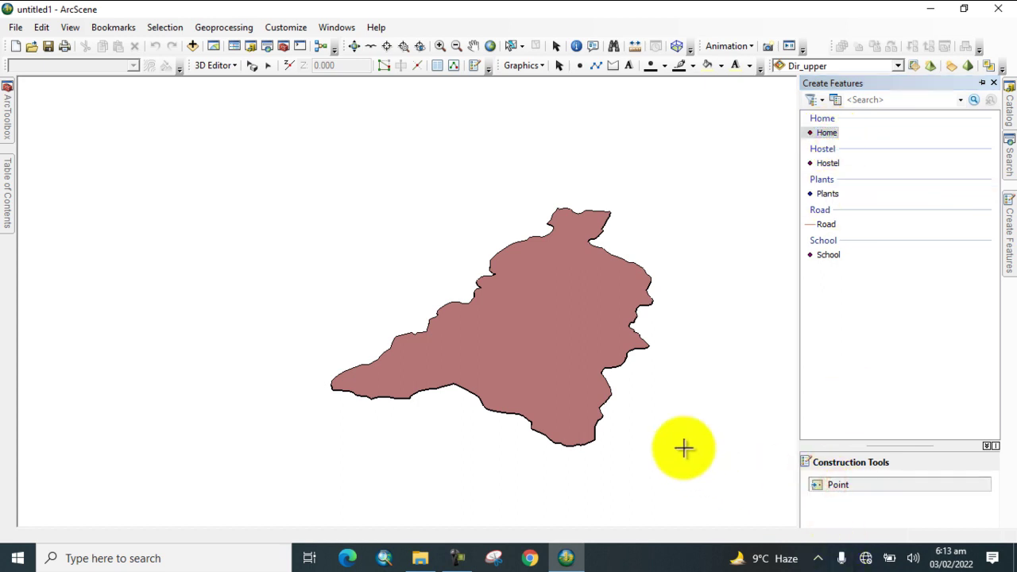
click(553, 380)
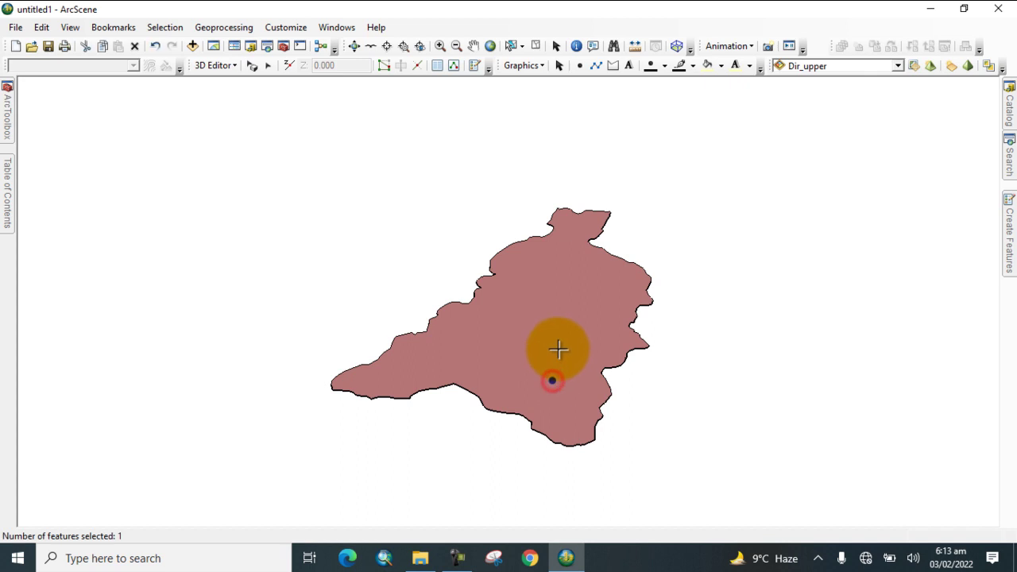
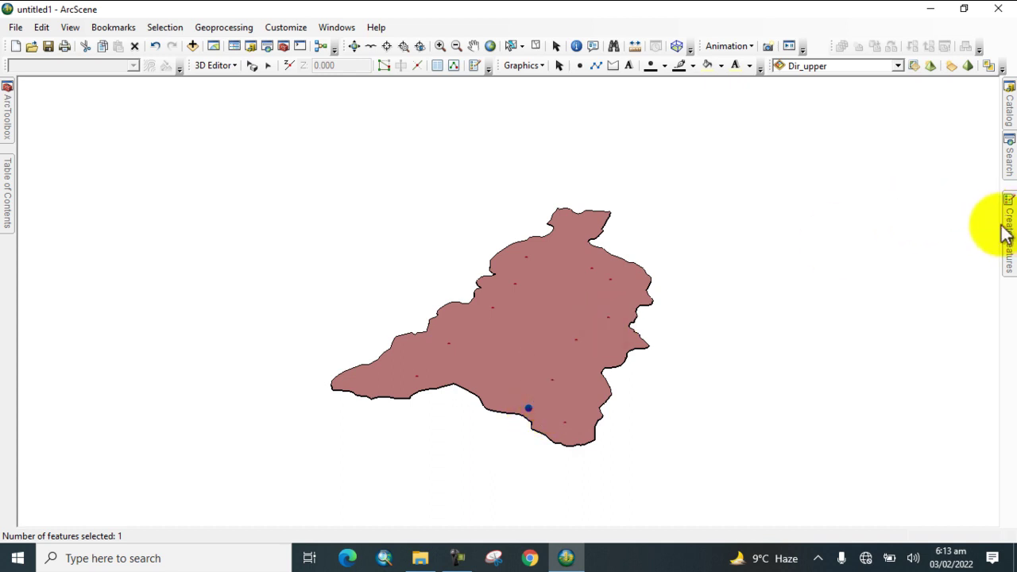
- Enlarge the Home layer's point symbol, keeping its dark red colour
mouse_move(7, 199)
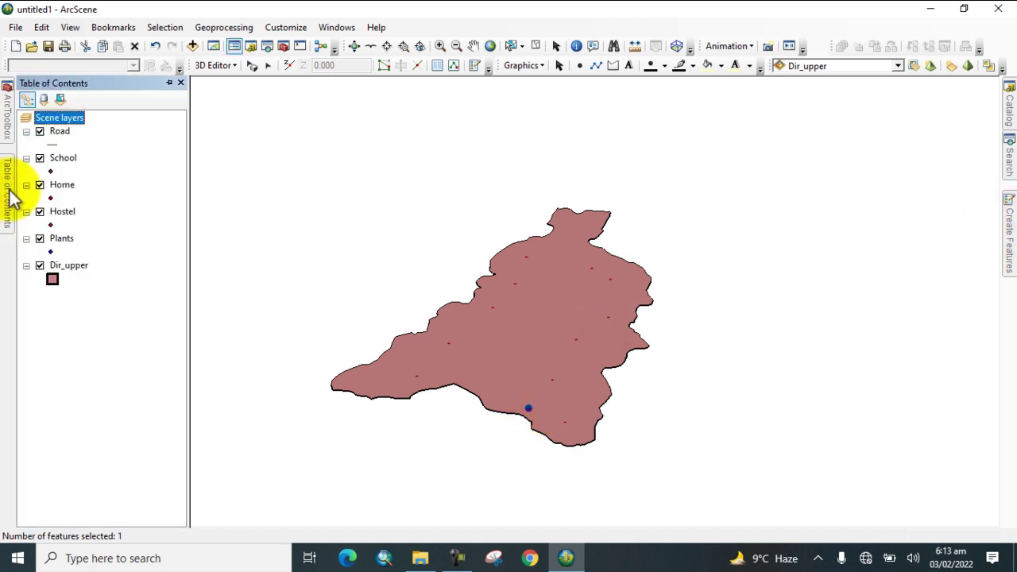
click(50, 198)
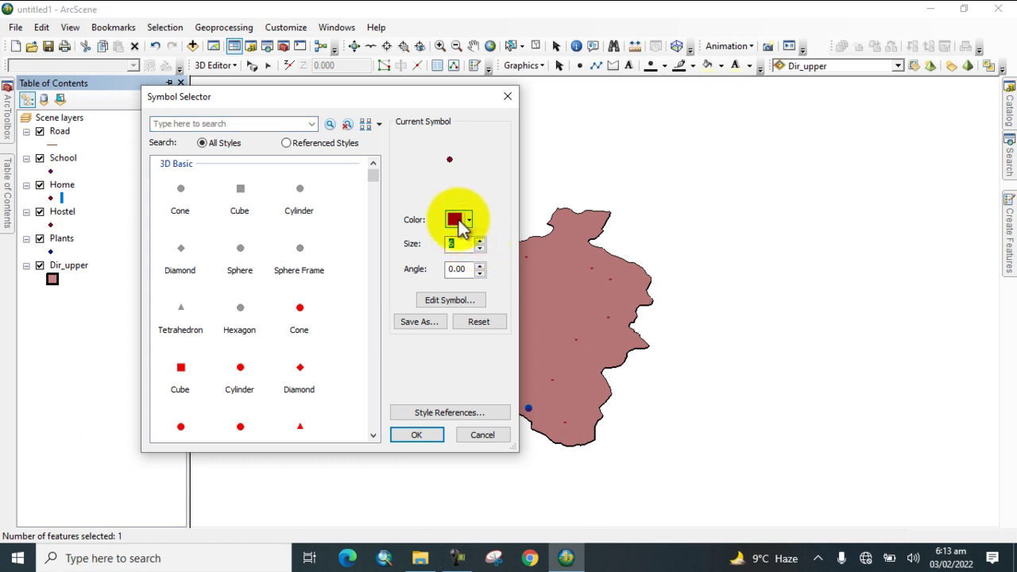
click(429, 436)
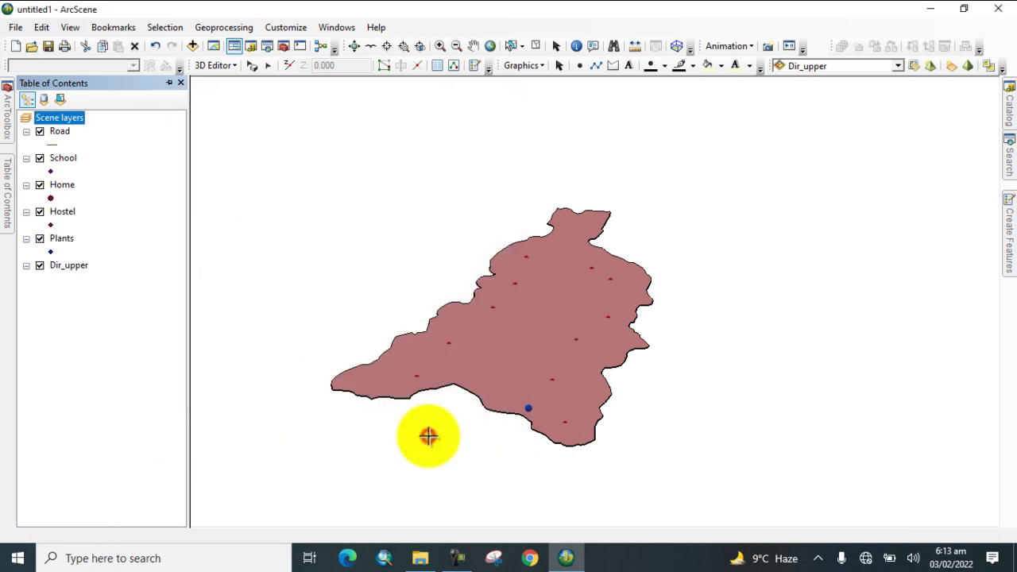
- Place Hostel point features across the Dir_upper polygon between the Home points, using the Hostel template and the Point construction tool
click(1008, 237)
click(828, 163)
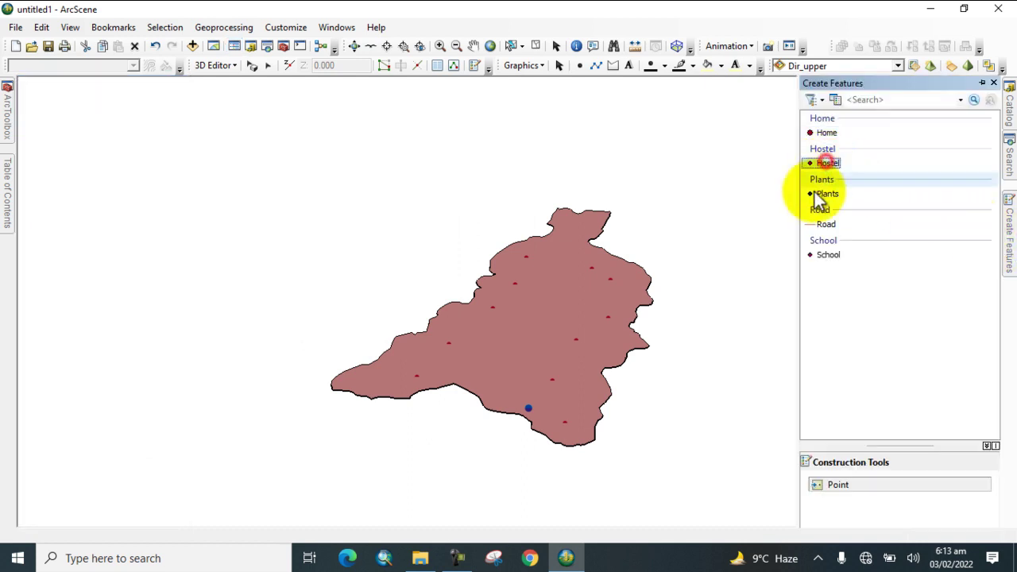
click(837, 486)
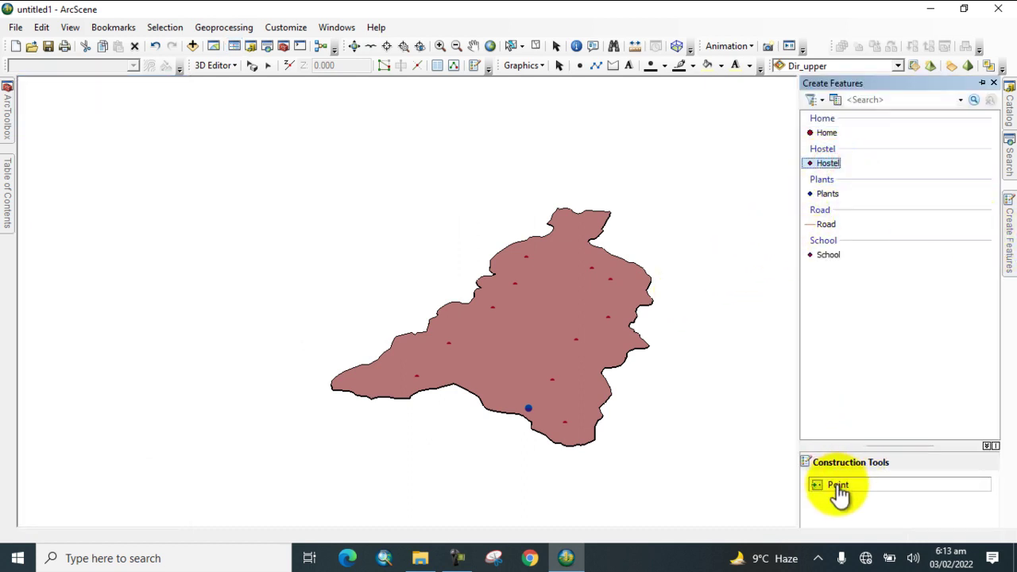
click(565, 377)
click(581, 406)
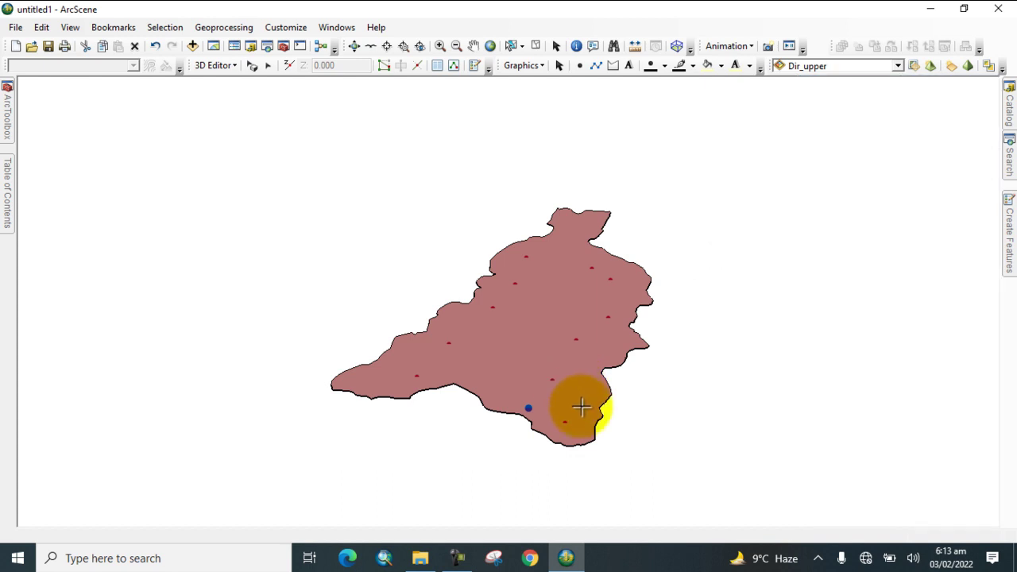
click(595, 343)
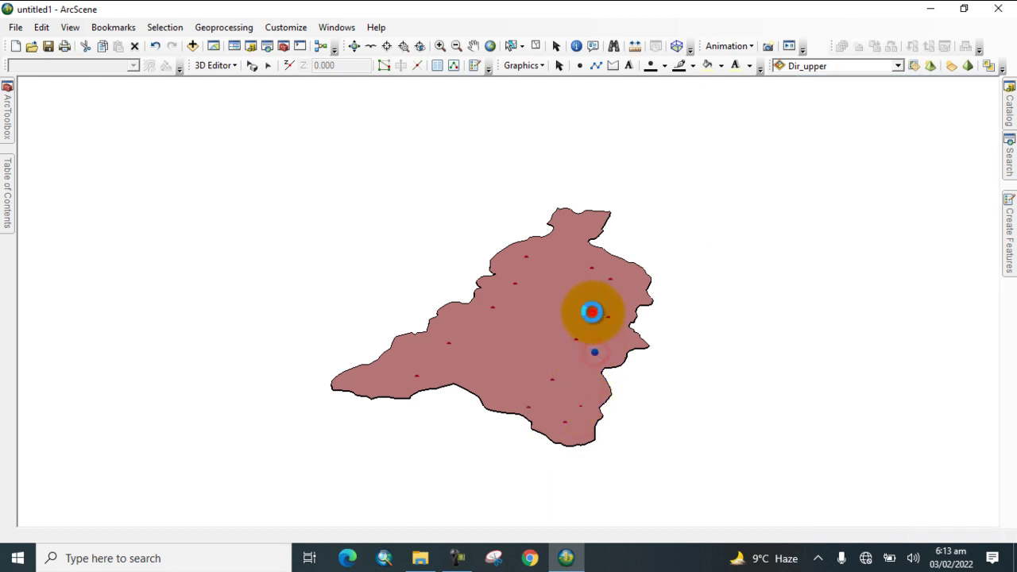
click(592, 312)
click(634, 291)
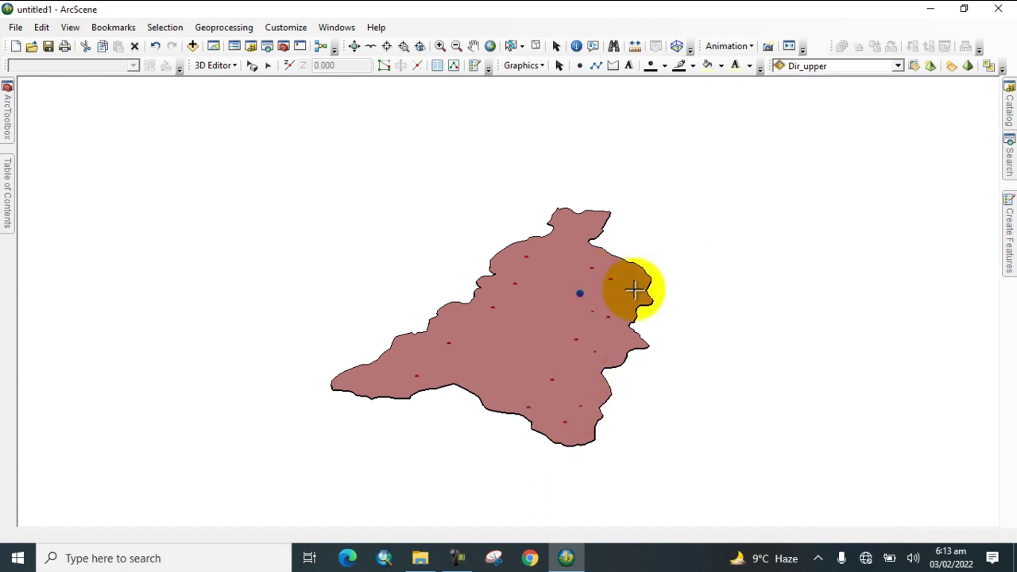
click(509, 264)
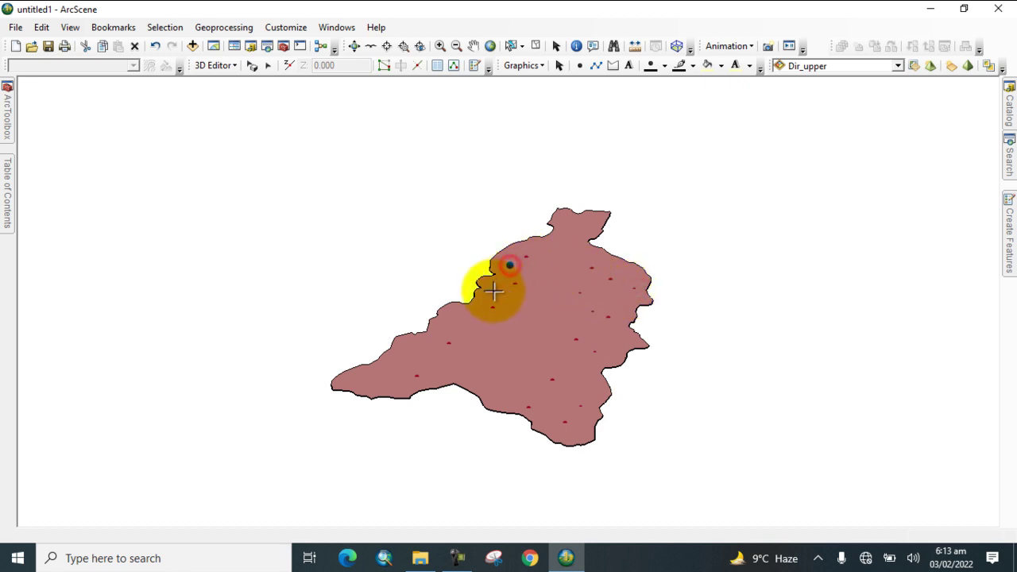
click(493, 293)
click(459, 319)
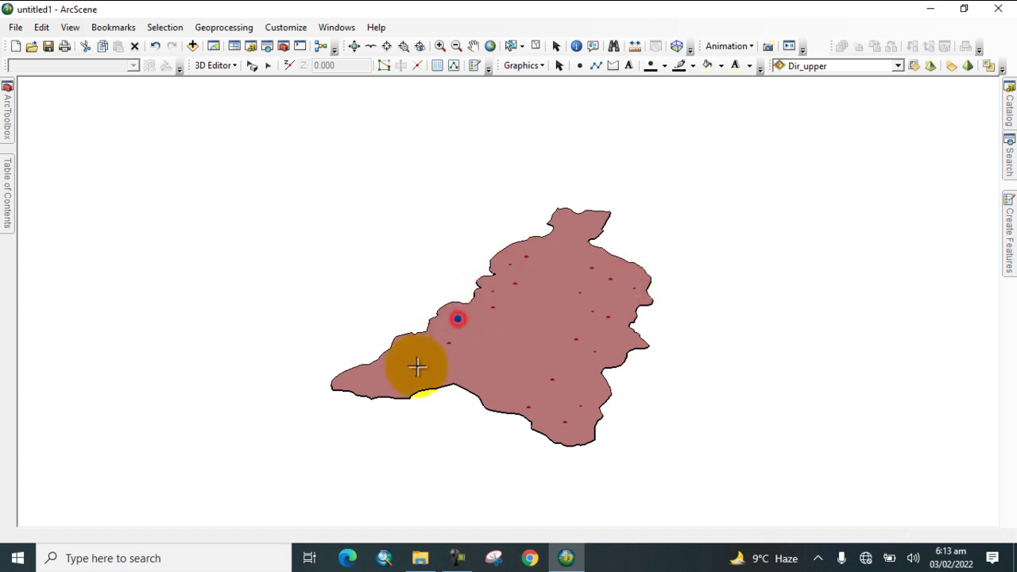
click(392, 365)
click(418, 350)
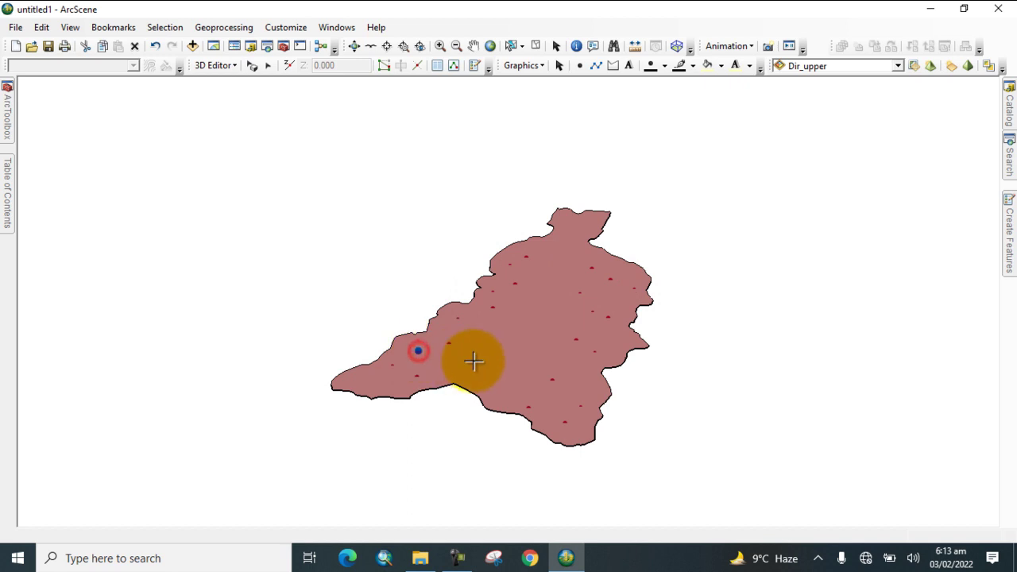
click(472, 331)
click(554, 321)
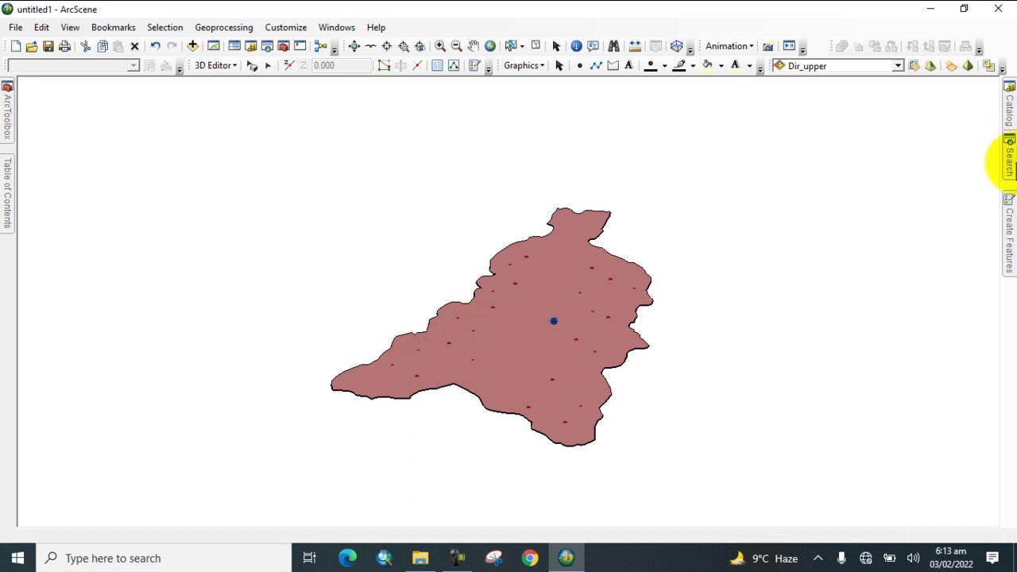
mouse_move(1011, 216)
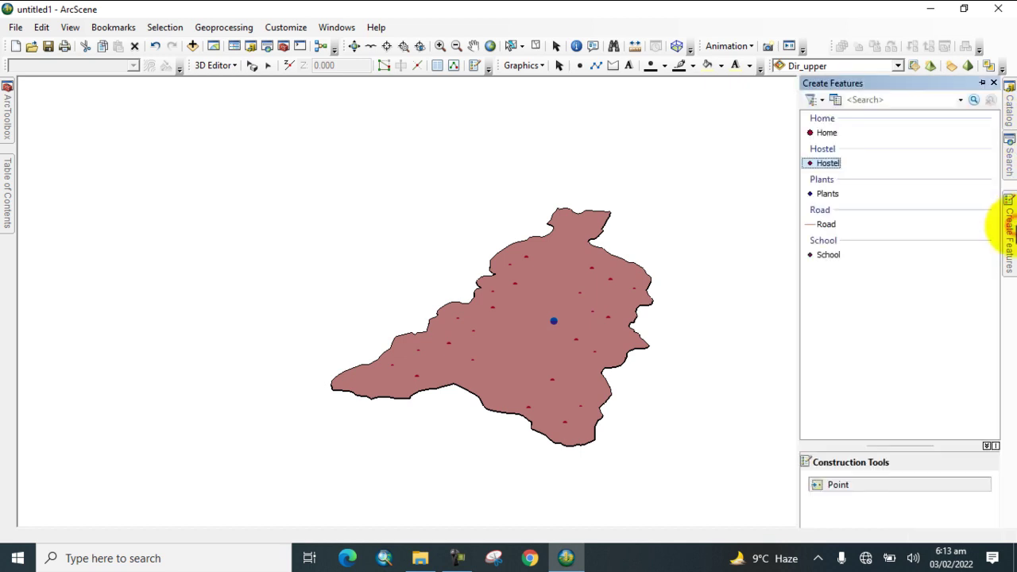
- Place Plants point features across the whole Dir_upper polygon, including its northern tip, edges and interior, using the Plants template
click(823, 194)
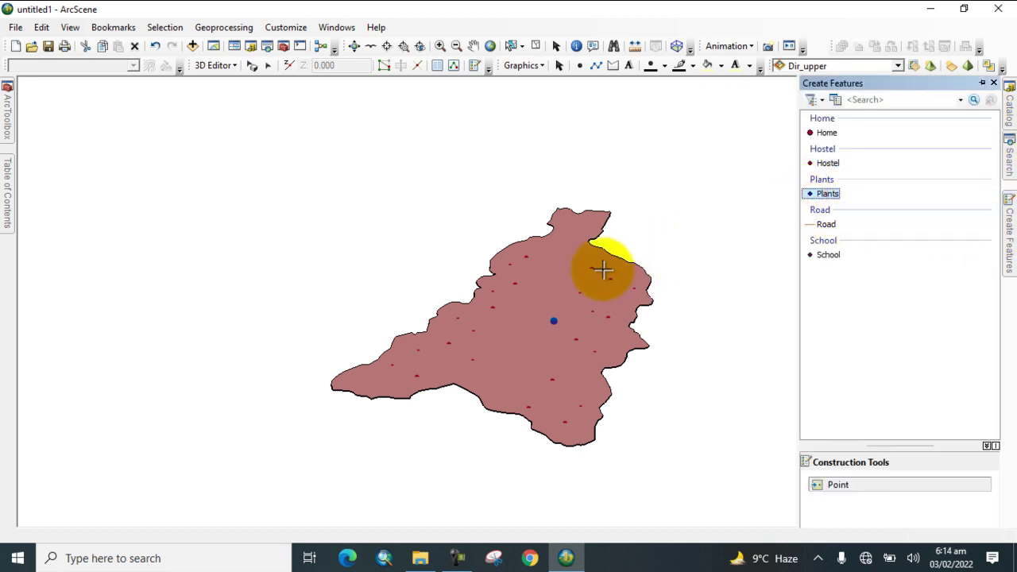
click(557, 215)
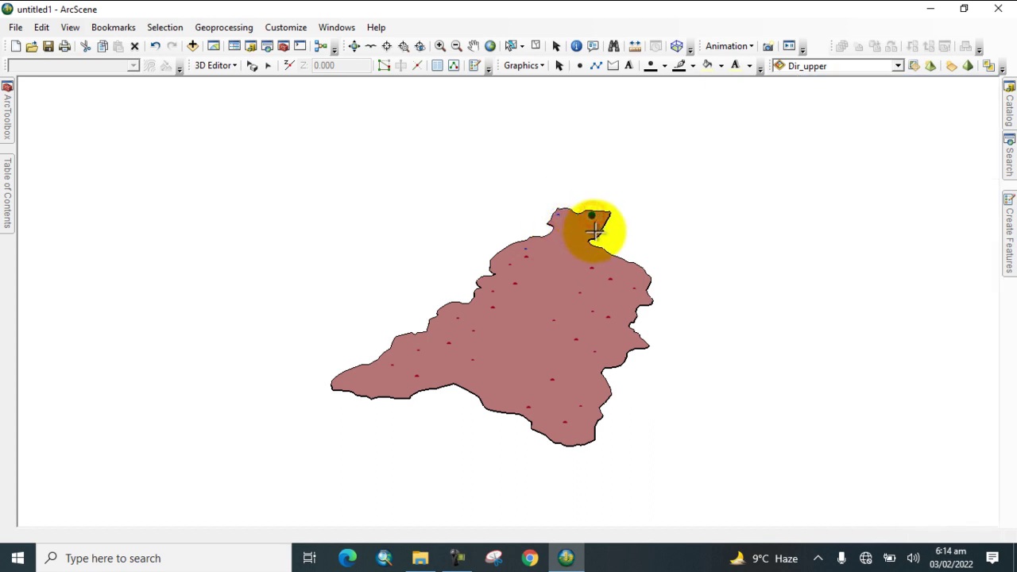
click(594, 230)
click(579, 244)
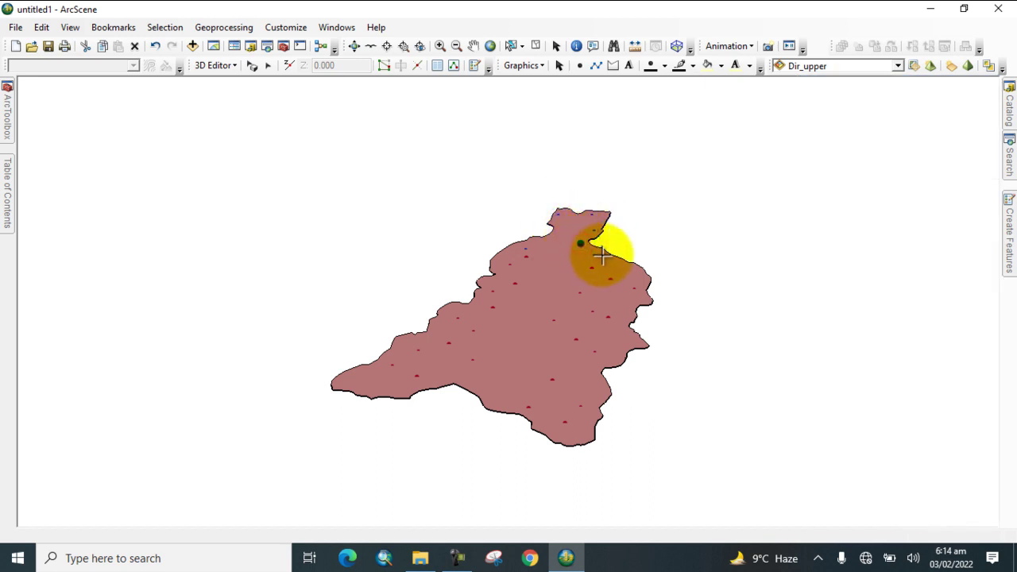
click(564, 302)
click(544, 339)
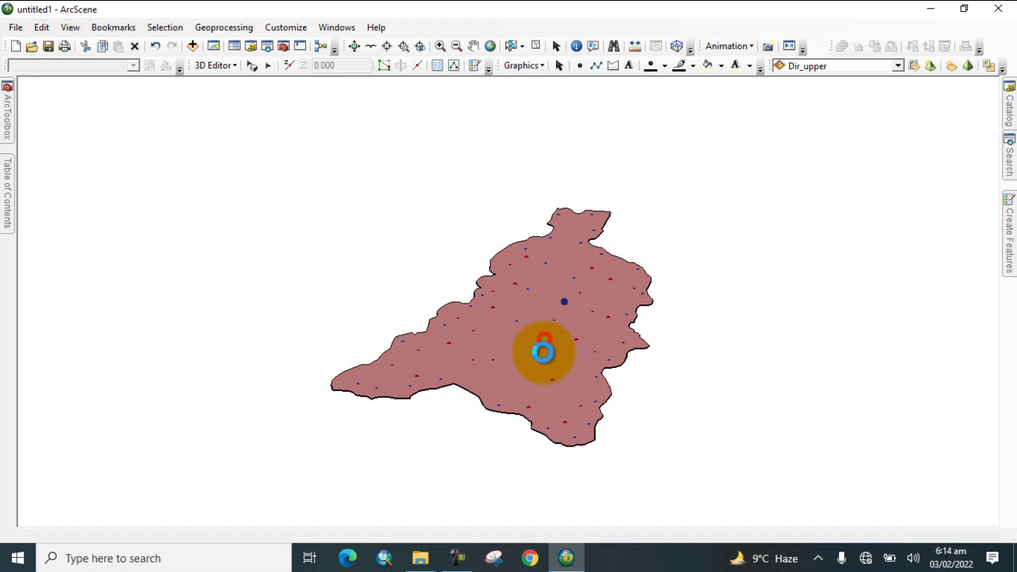
click(529, 372)
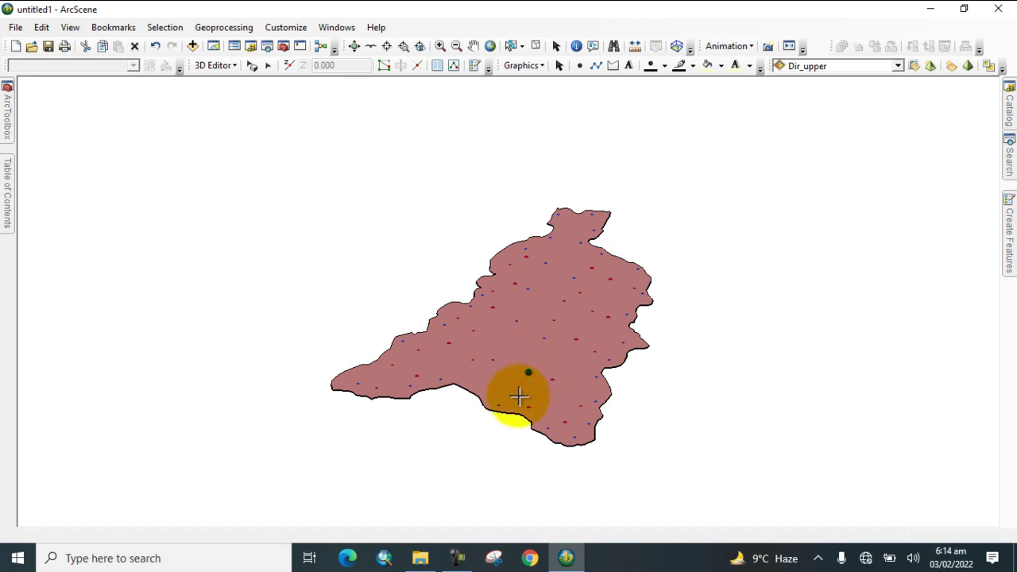
click(517, 392)
- Place School point features between the existing points across the Dir_upper polygon, using the School template and the Point construction tool
mouse_move(1004, 234)
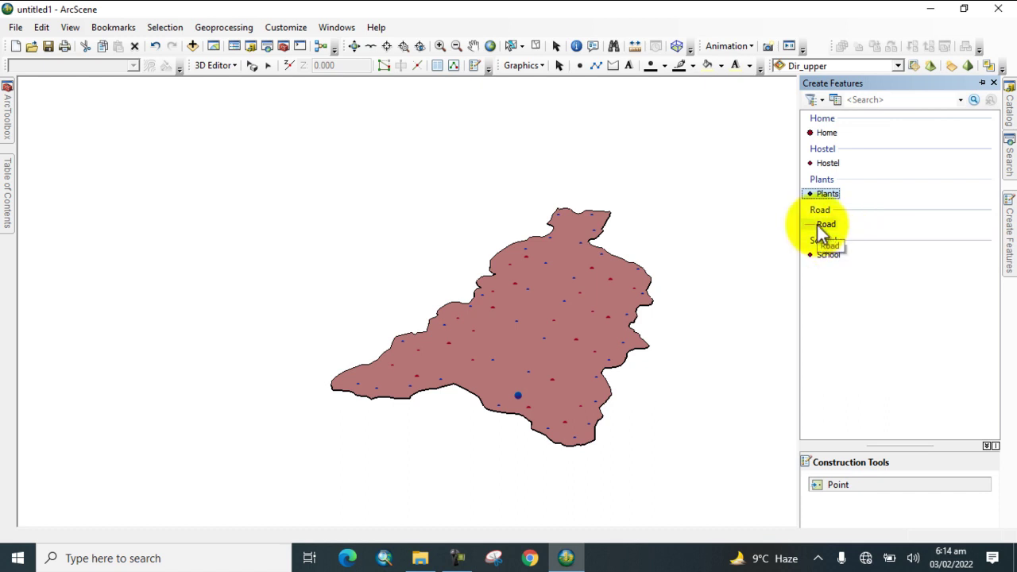
click(823, 255)
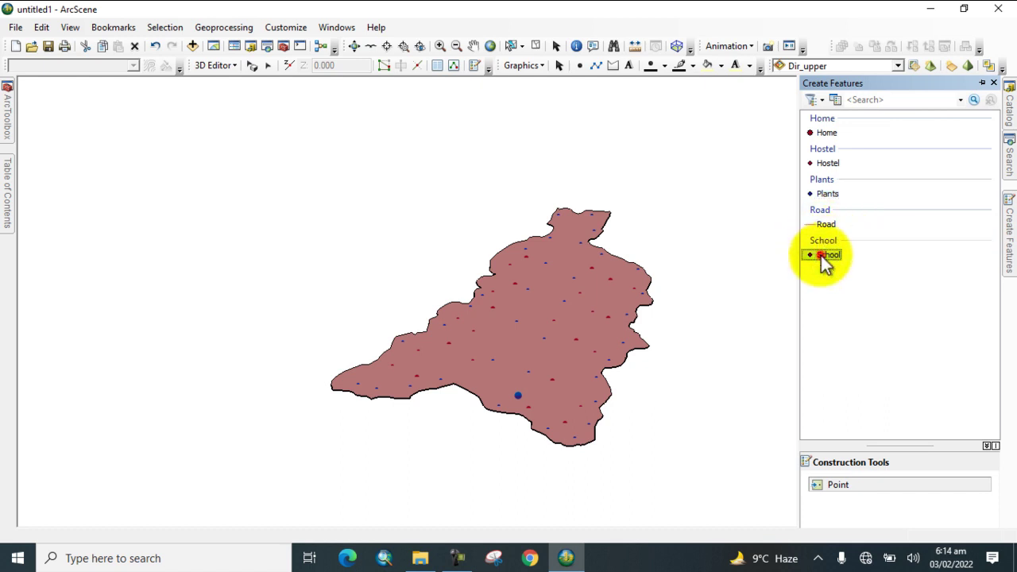
click(844, 484)
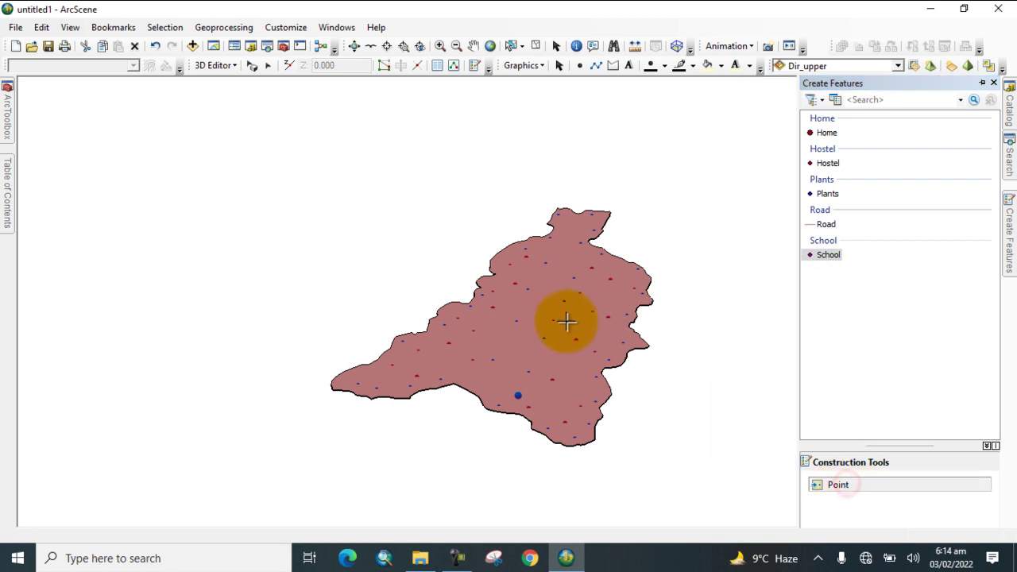
click(577, 373)
click(595, 322)
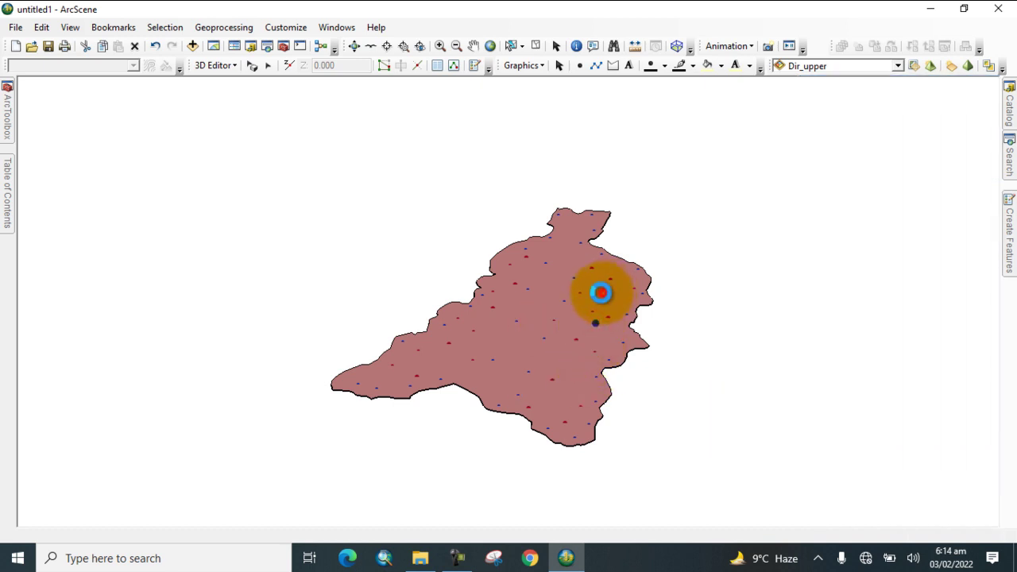
click(515, 305)
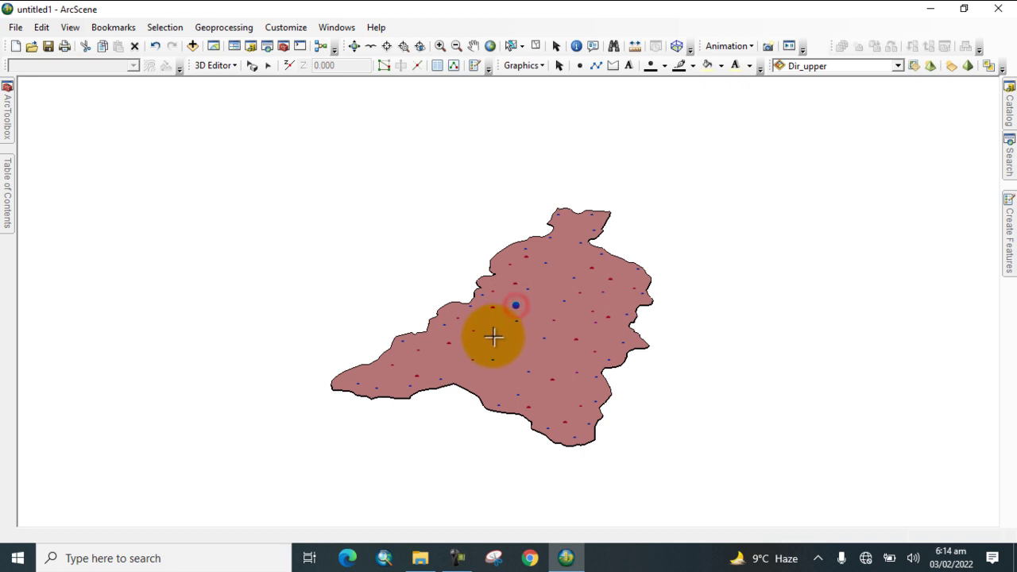
click(493, 337)
click(453, 359)
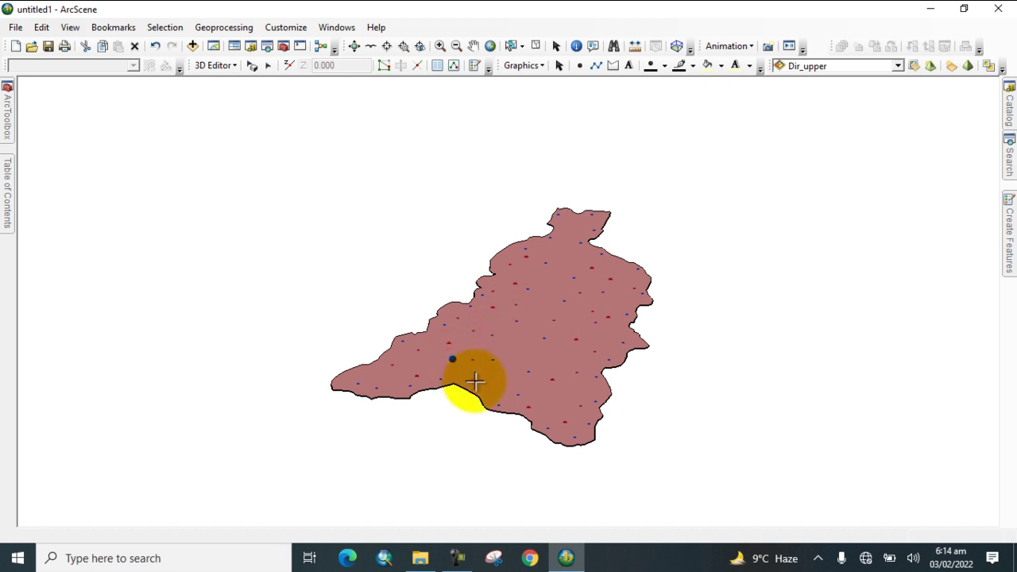
click(474, 382)
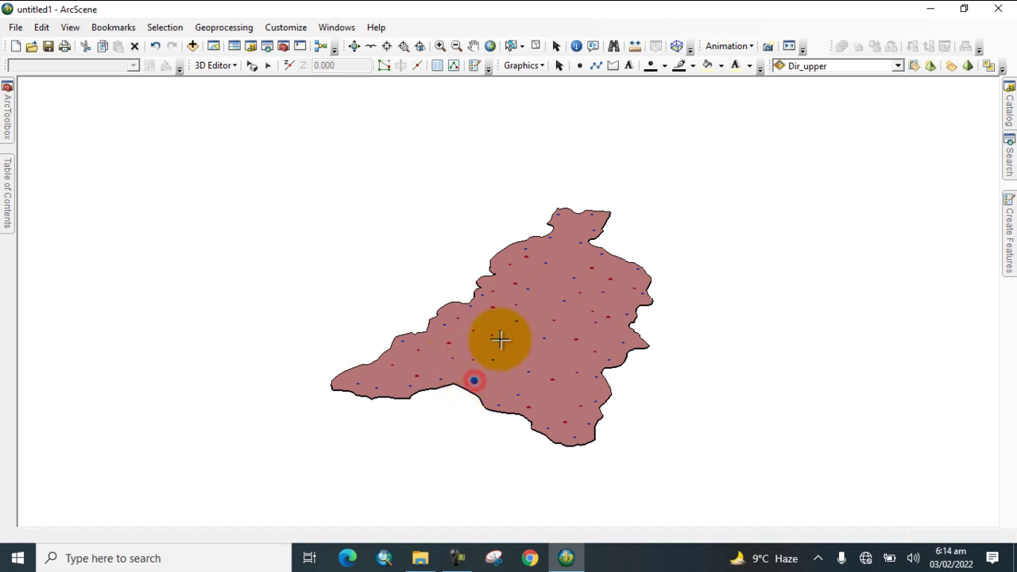
click(525, 268)
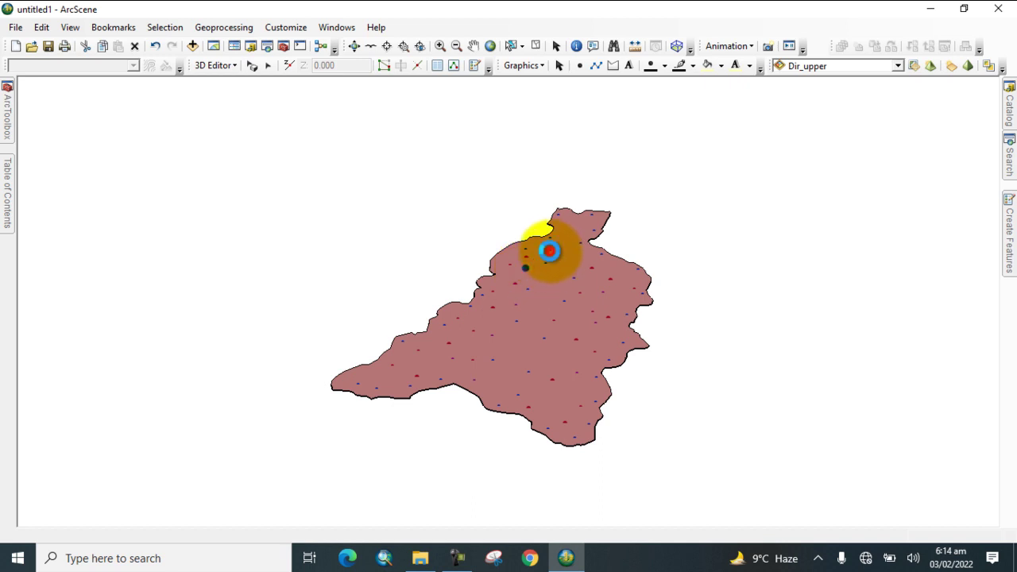
- Draw the main Road with the Line construction tool from the polygon's northern tip to its southern edge, bending it south-east at the end
click(1008, 217)
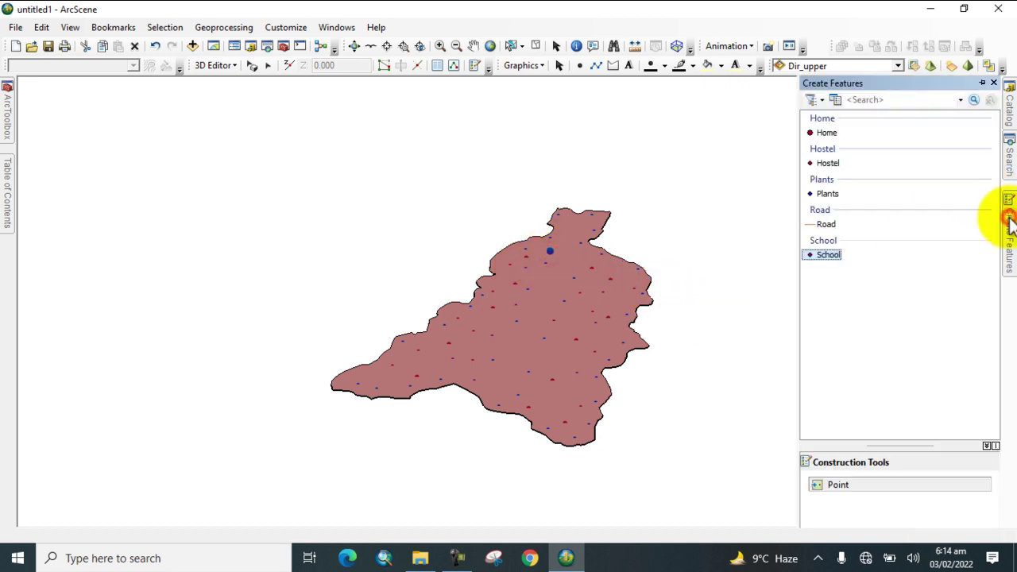
click(824, 225)
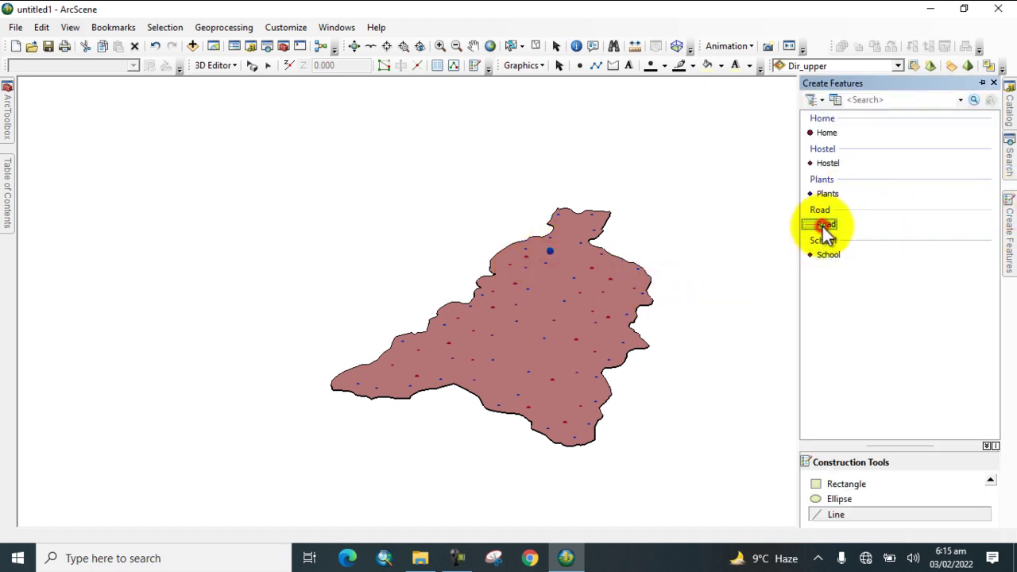
click(841, 518)
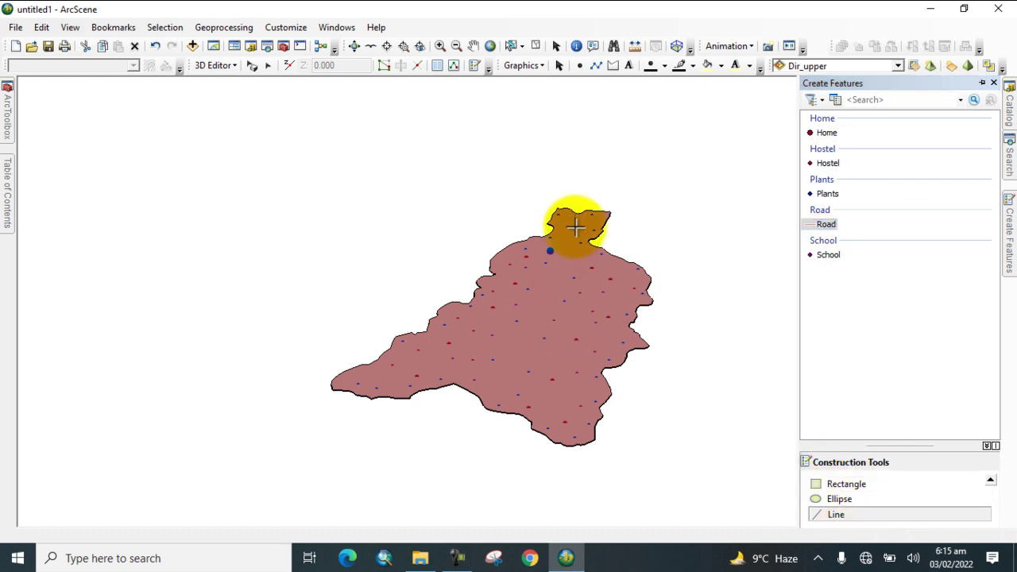
click(576, 228)
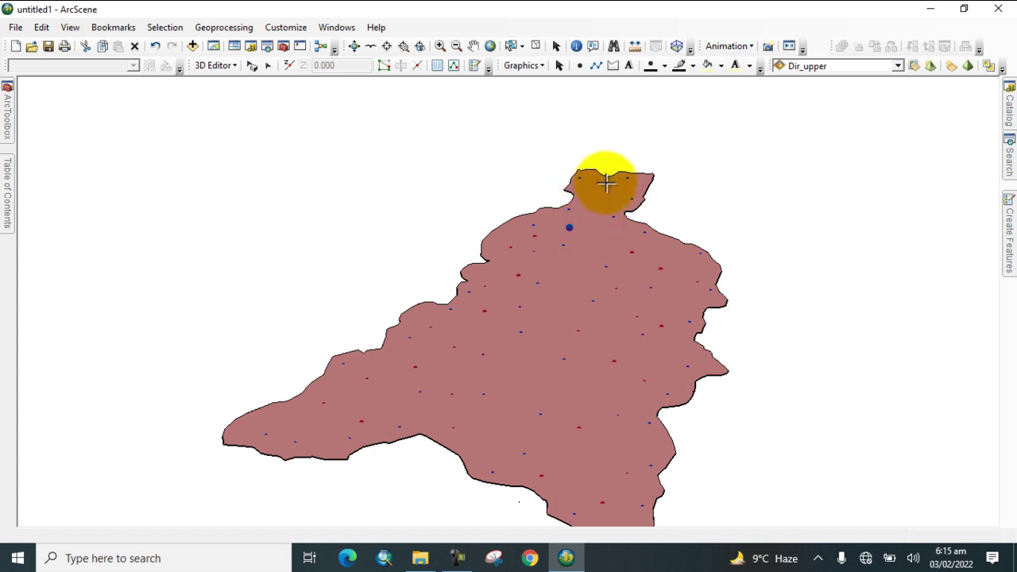
click(605, 178)
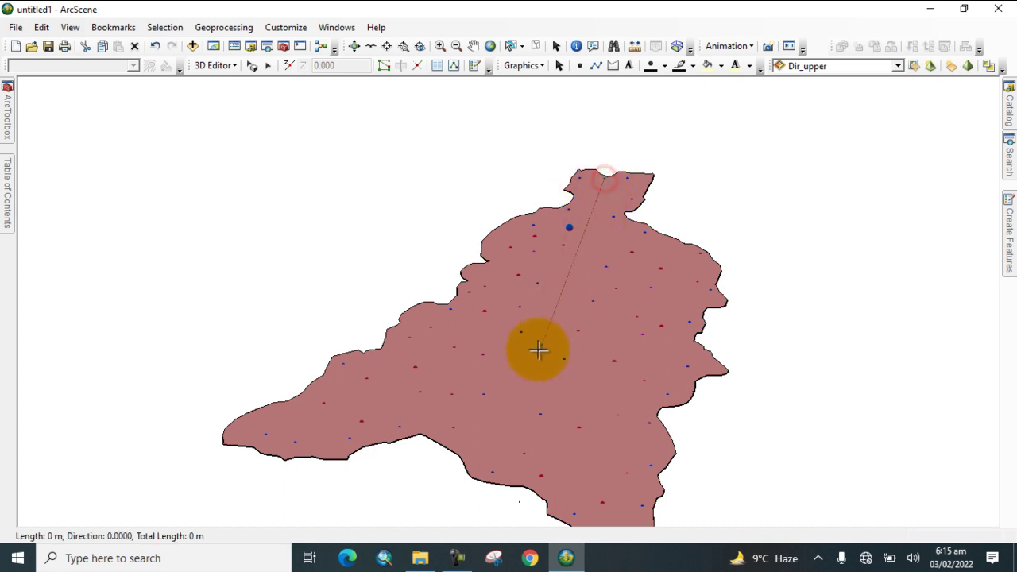
click(476, 456)
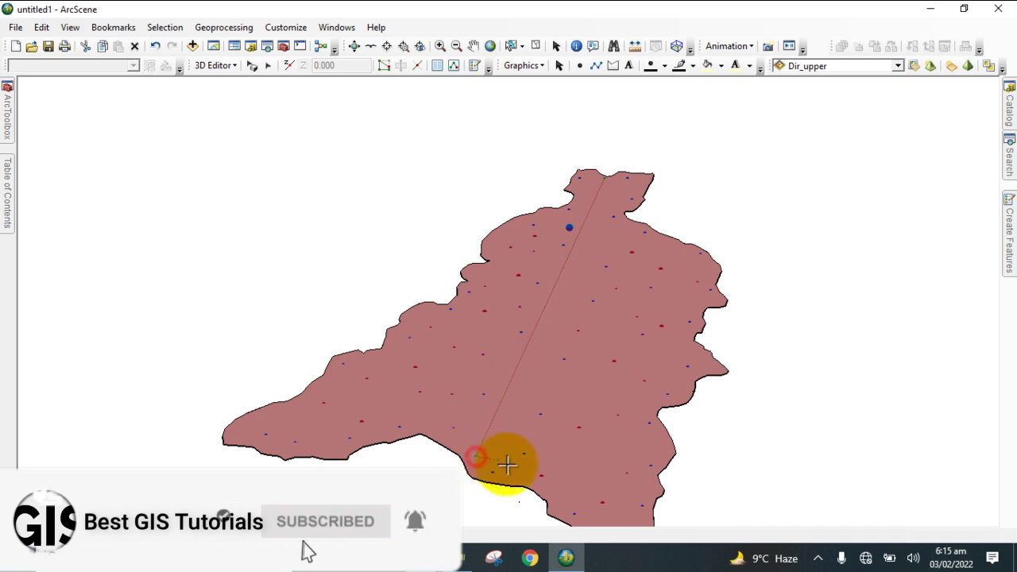
click(525, 474)
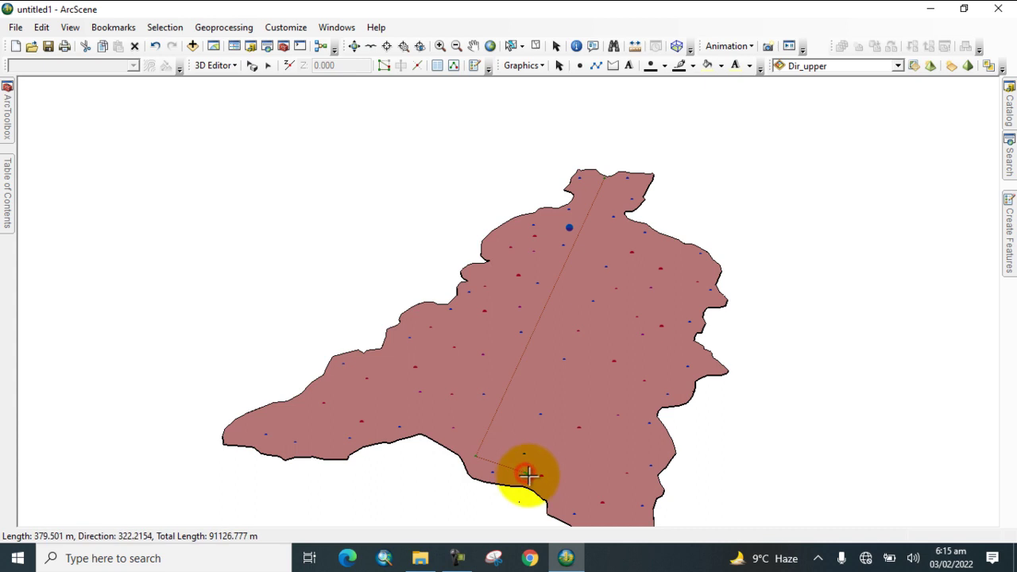
double_click(560, 504)
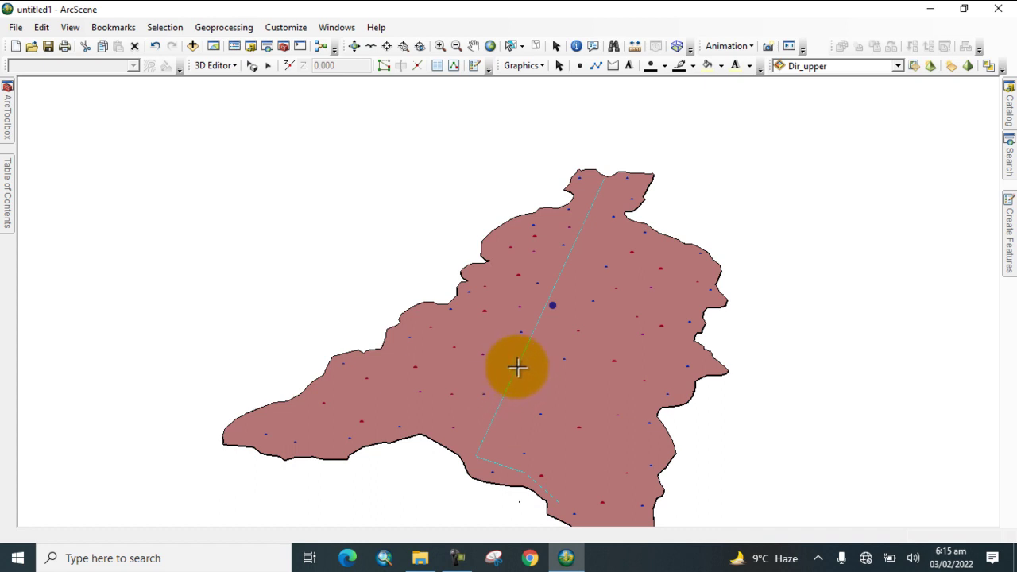
- Draw a Road branch from the middle of the main road eastward and then south, plus a line from its eastern corner running north-east
click(517, 367)
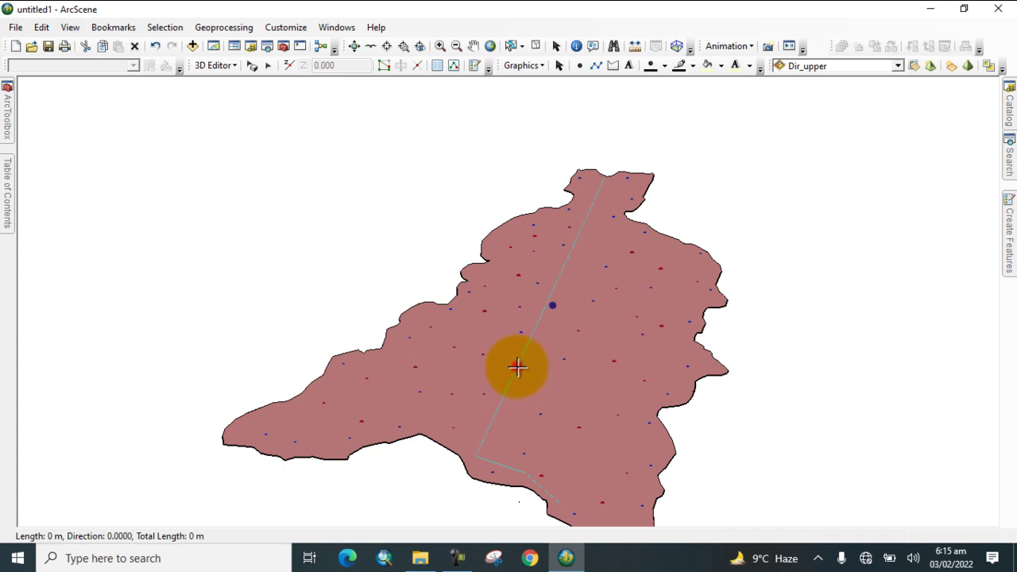
click(643, 403)
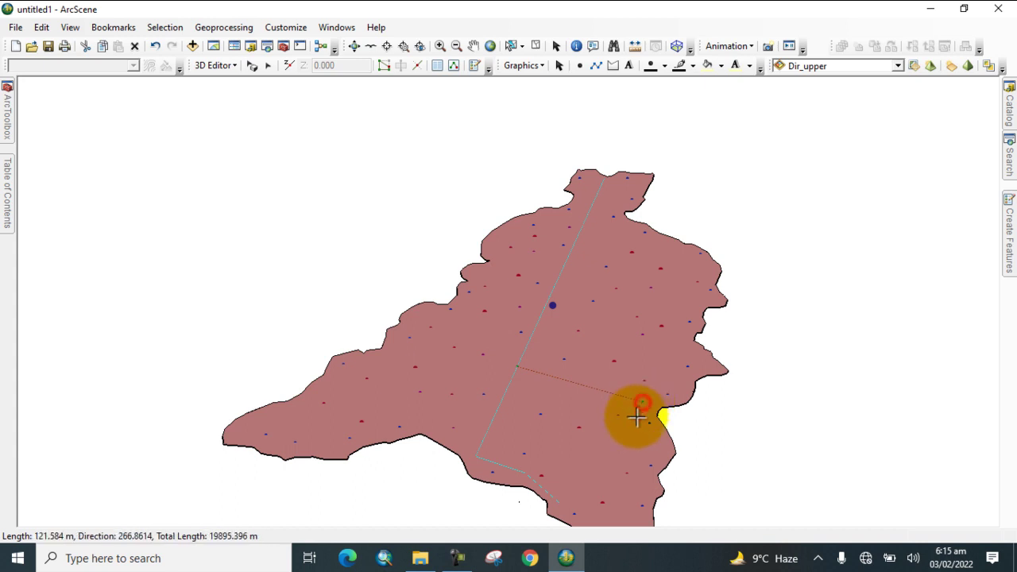
double_click(610, 487)
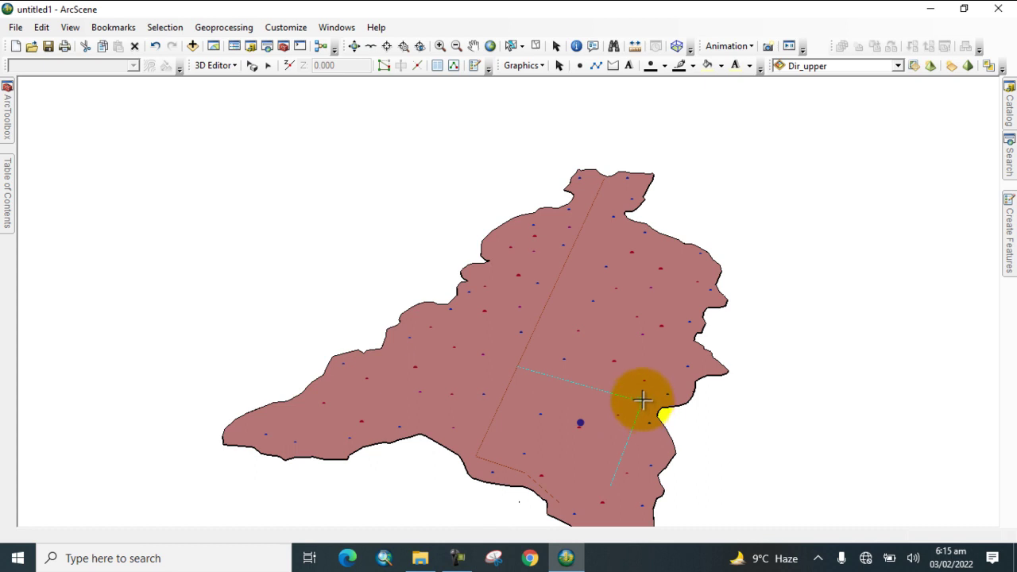
double_click(683, 294)
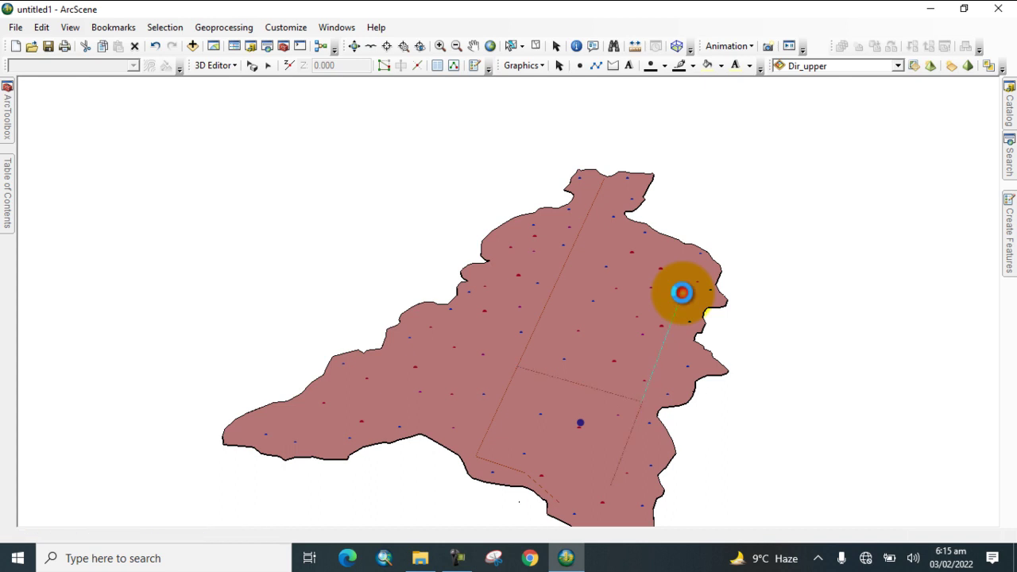
- Draw three short Road branches off the upper half of the main road, one to the east and two to the west
click(561, 270)
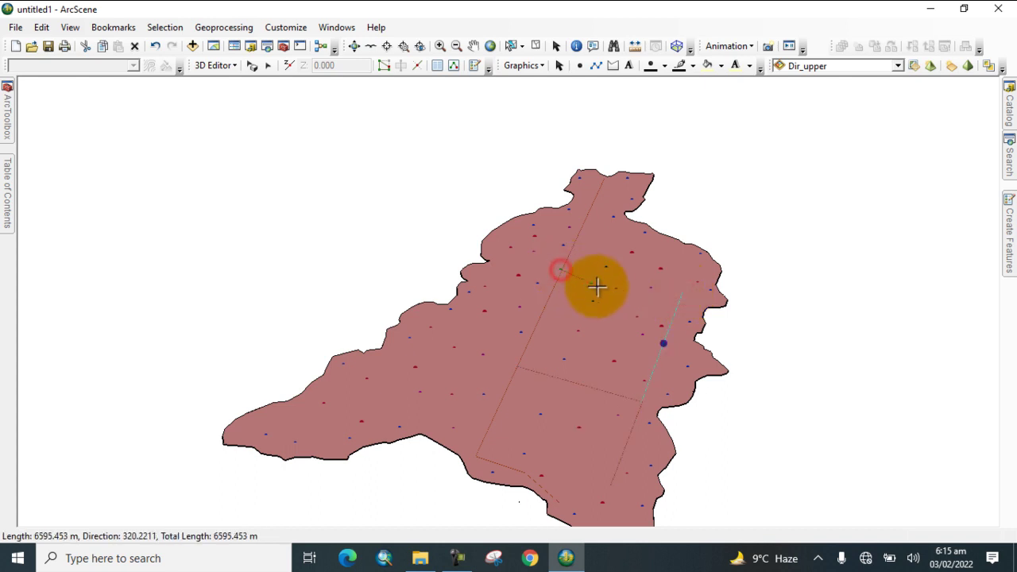
double_click(632, 283)
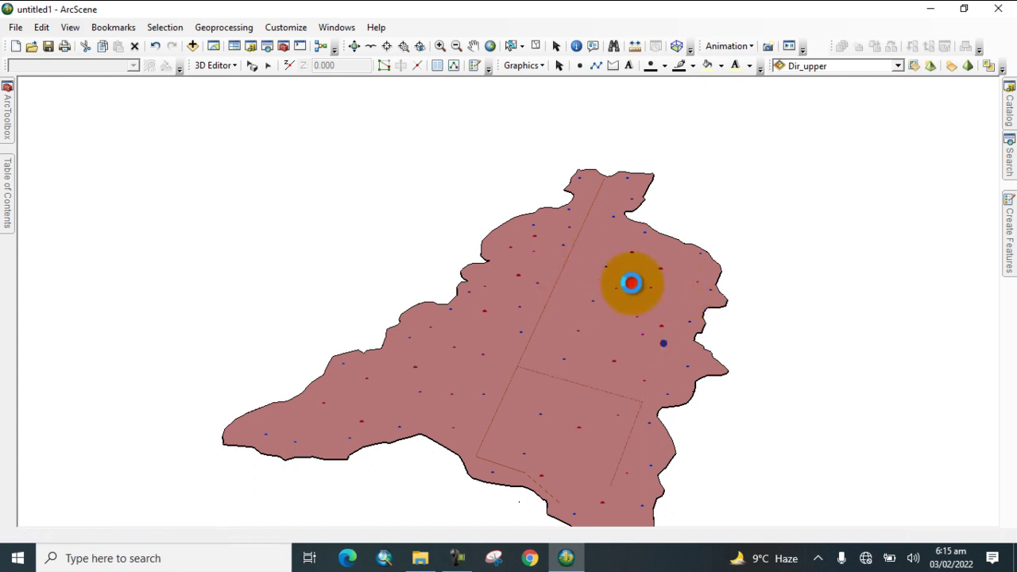
click(567, 220)
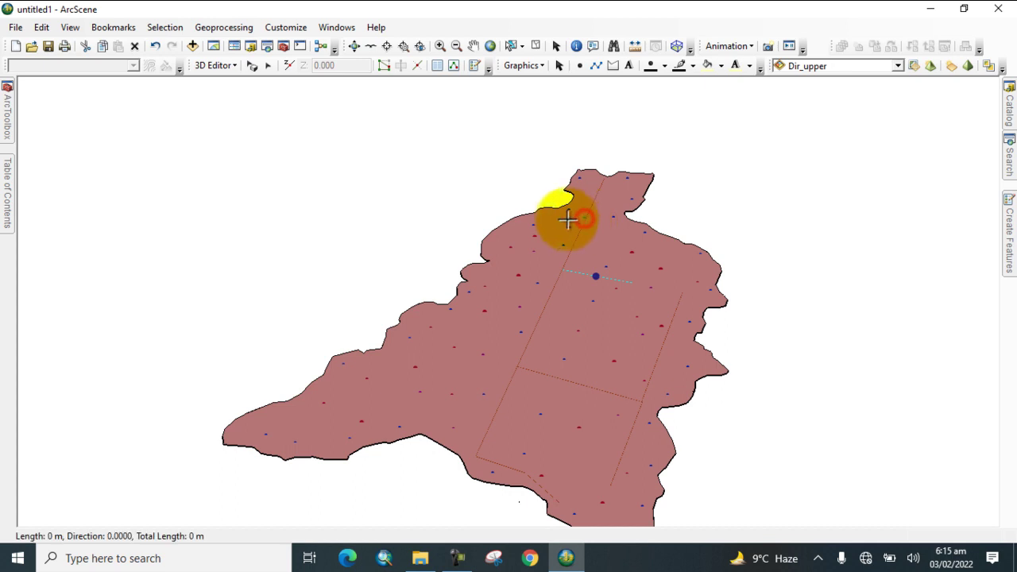
double_click(543, 220)
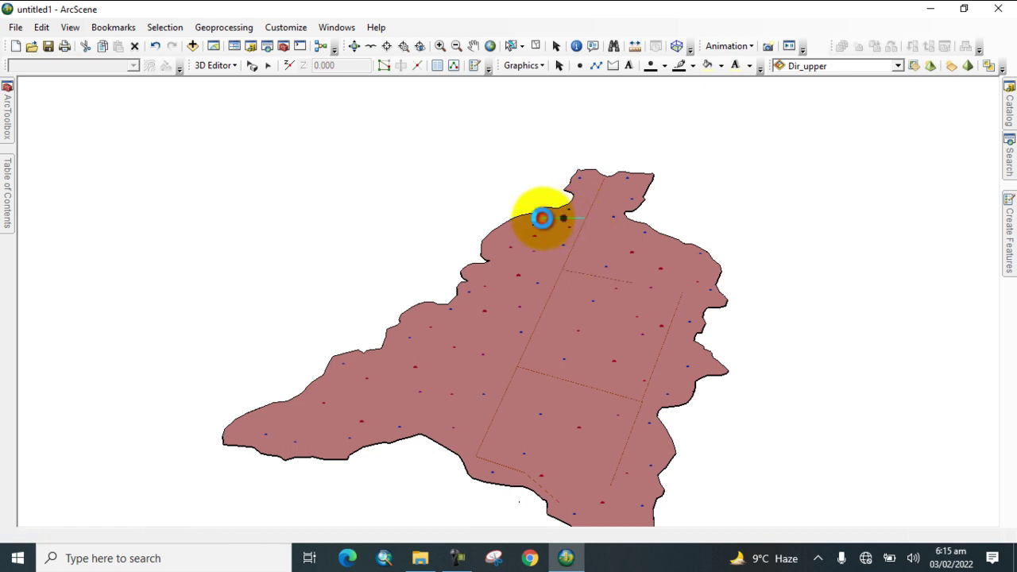
click(545, 300)
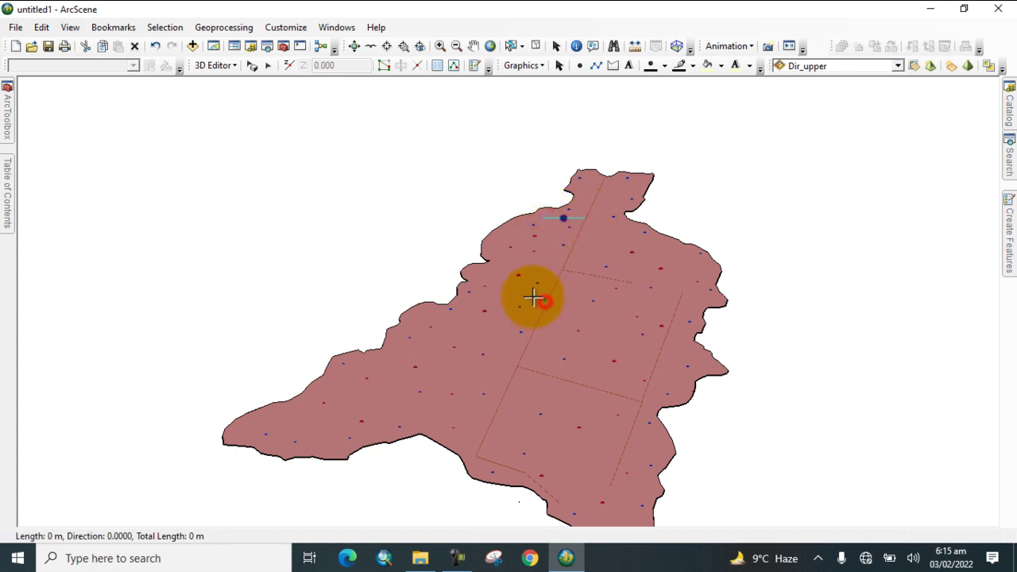
double_click(500, 295)
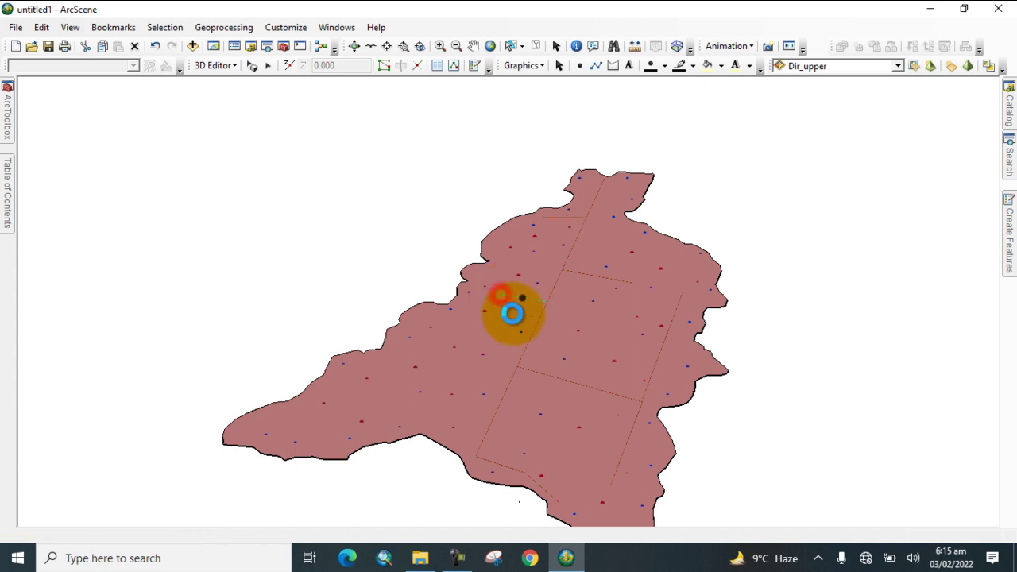
- Draw a short Road north from the eastern branch and a road about 35.5 km long running west from the main road, then north-east
click(583, 386)
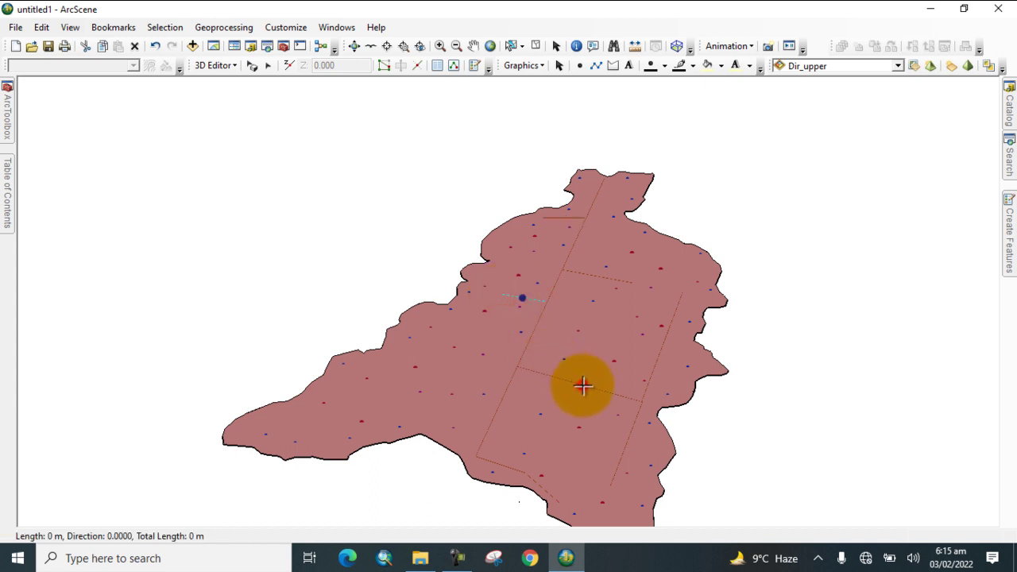
click(609, 325)
double_click(609, 325)
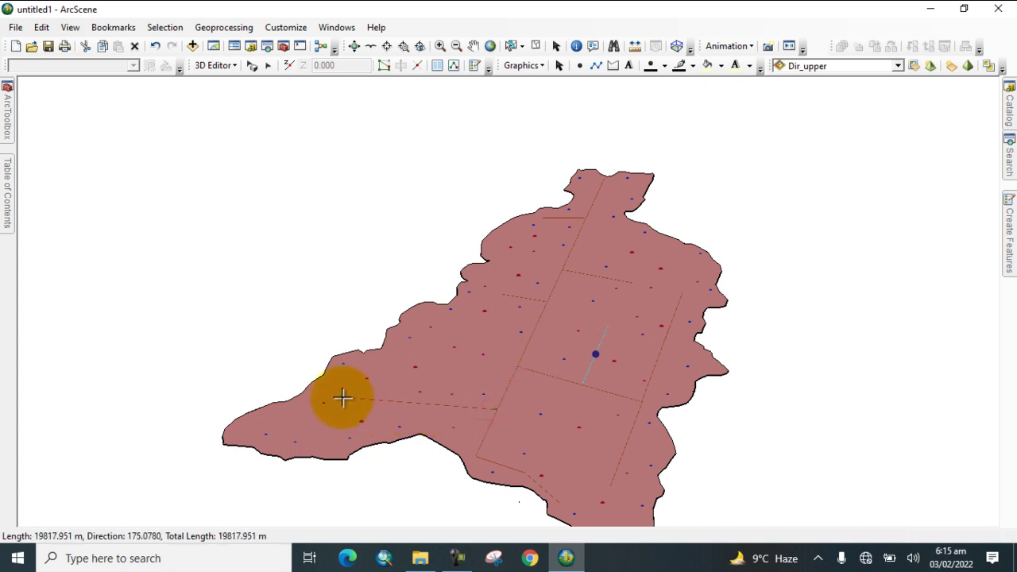
click(374, 399)
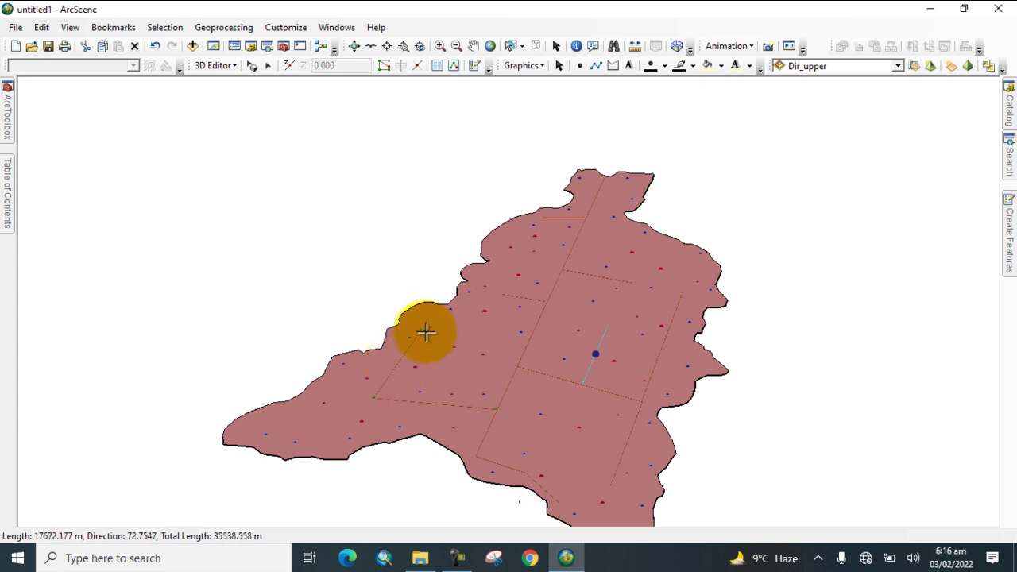
double_click(422, 329)
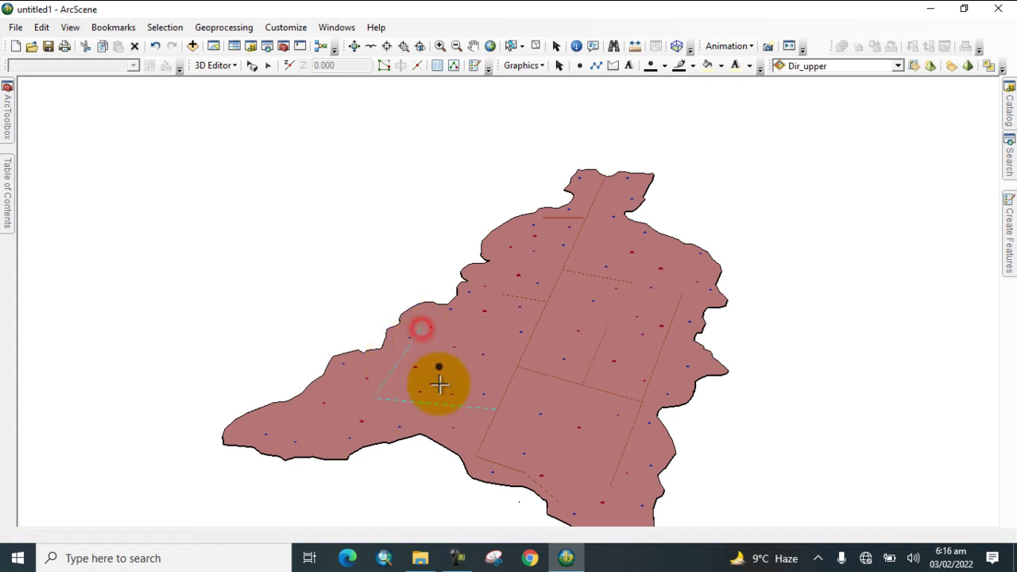
- Save the edits to the drawn features and stop the 3D editing session
scroll(484, 193, up, 3)
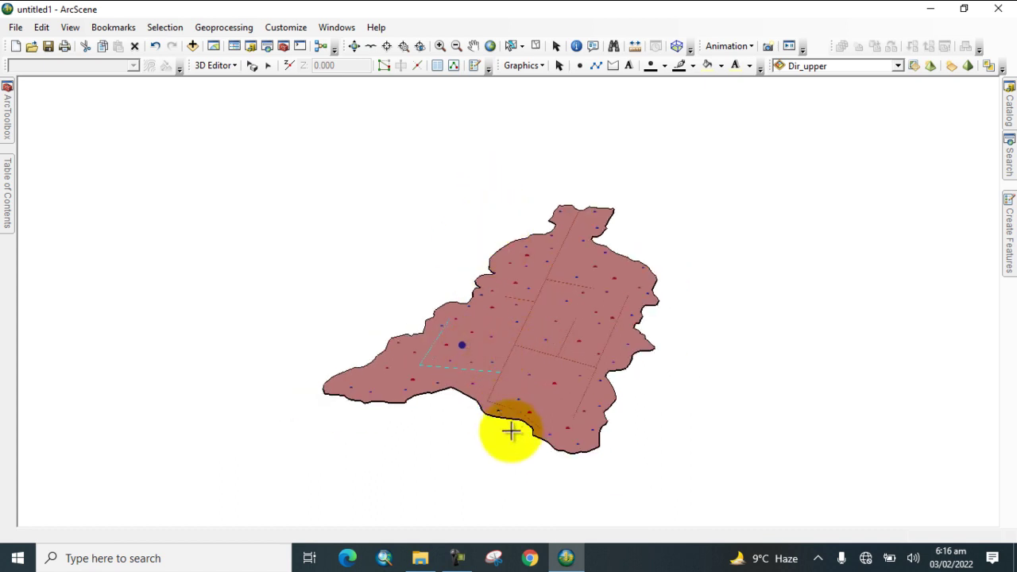
click(7, 189)
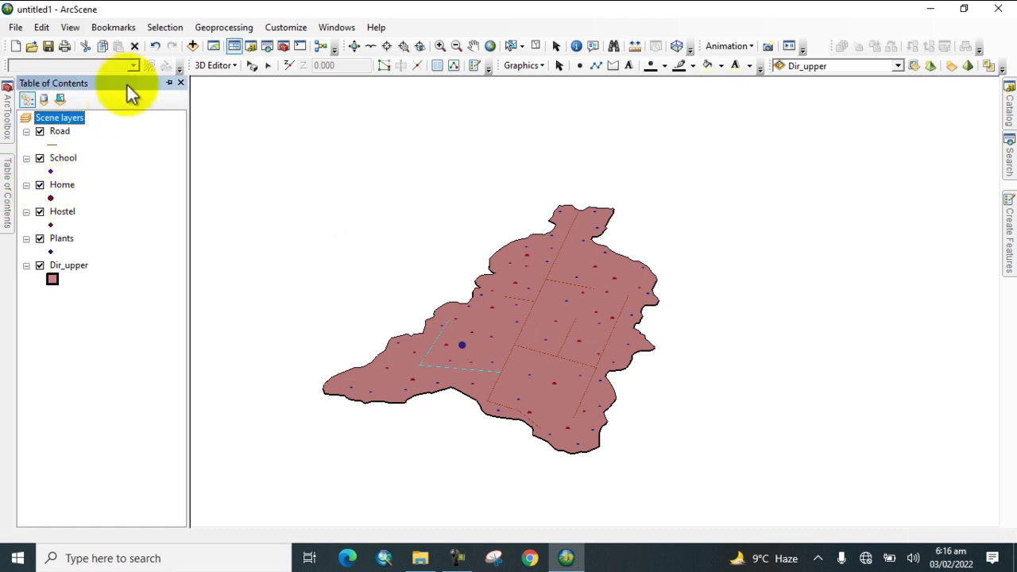
click(206, 66)
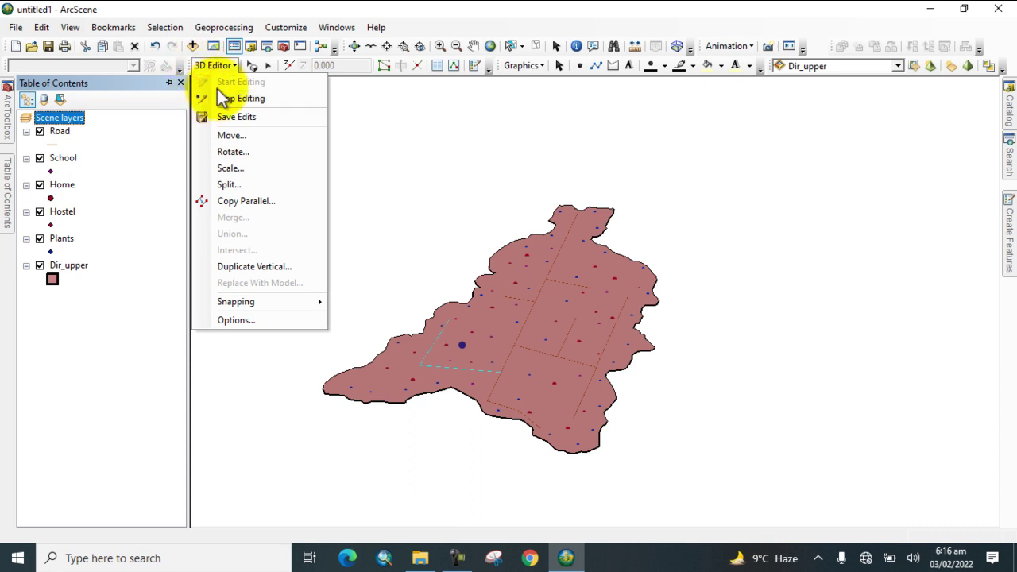
click(211, 116)
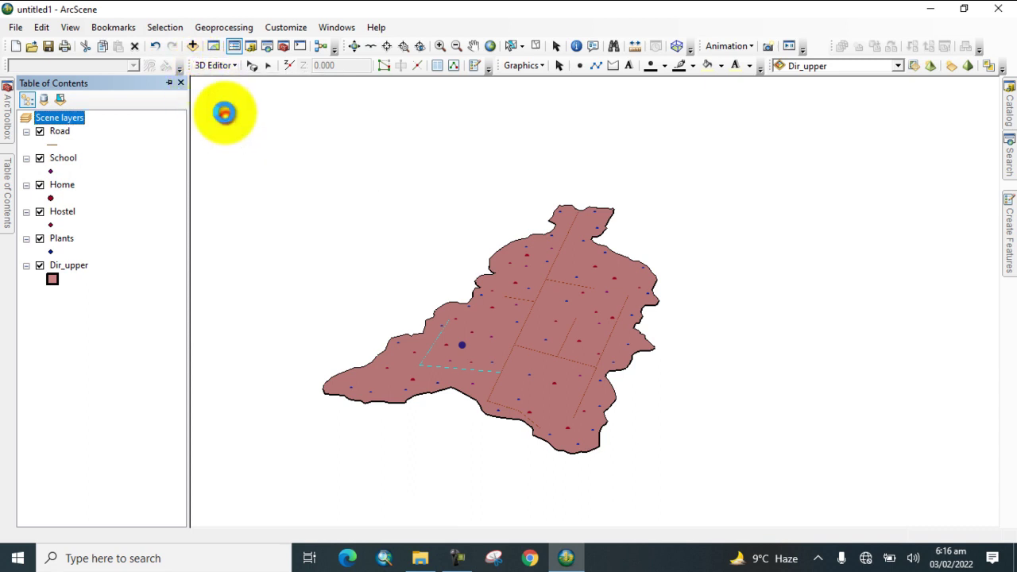
click(213, 68)
click(230, 98)
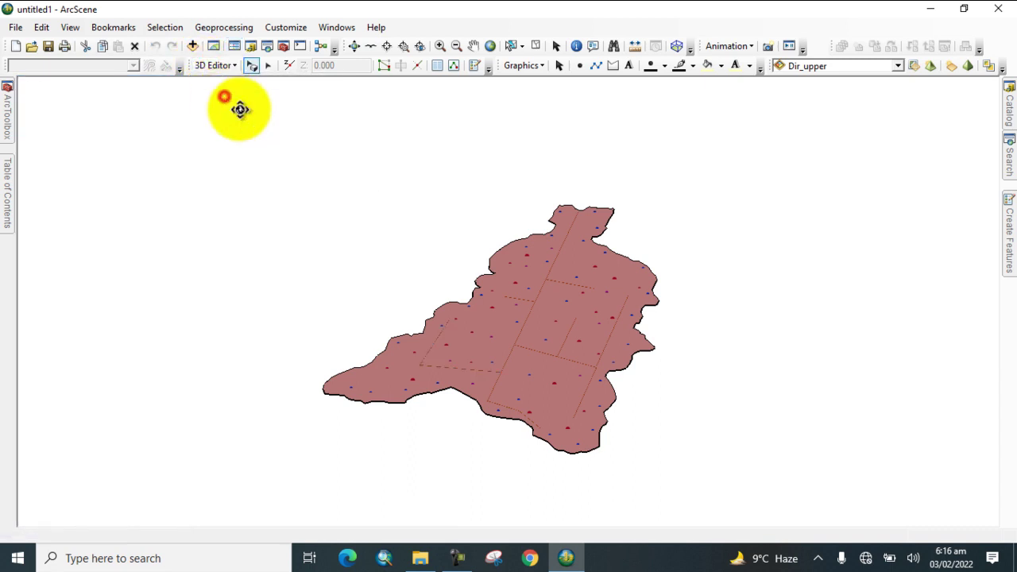
mouse_move(538, 329)
mouse_down()
mouse_move(538, 352)
mouse_move(535, 318)
mouse_move(572, 304)
mouse_move(541, 347)
mouse_move(591, 350)
mouse_move(533, 345)
mouse_up()
- Symbolize the Road layer with the Highway line symbol in black at width 8
click(6, 195)
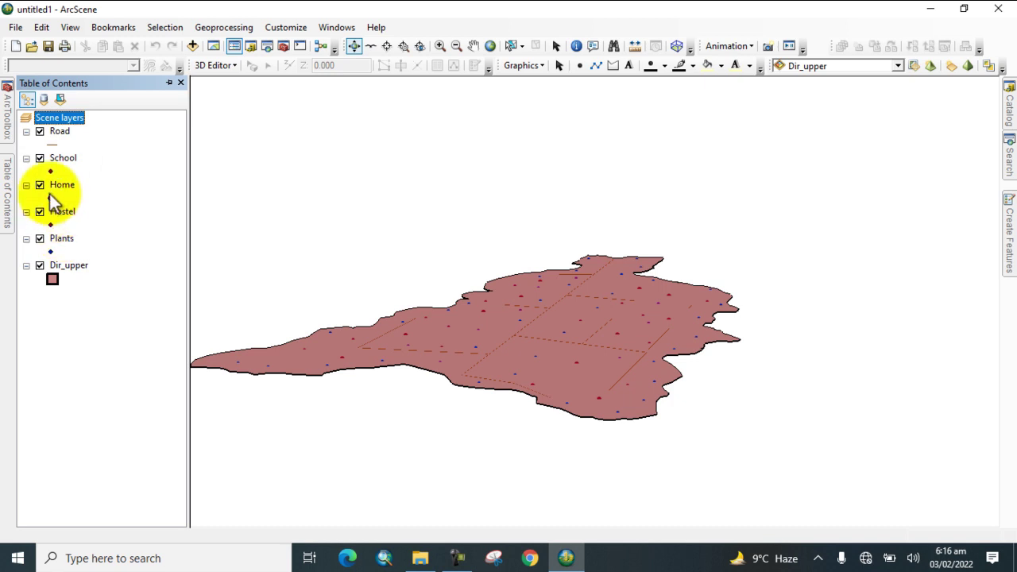
click(51, 145)
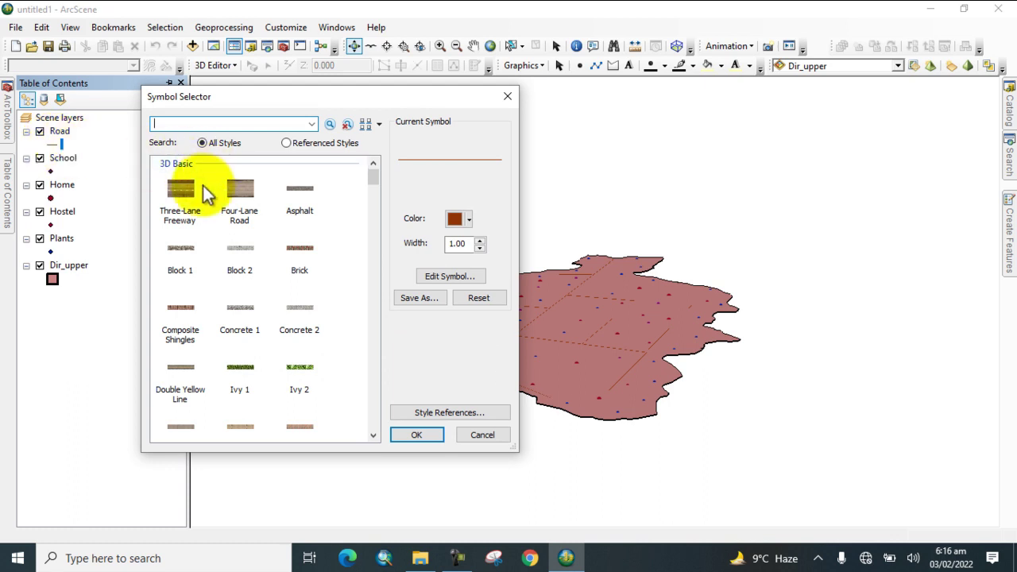
scroll(221, 193, down, 5)
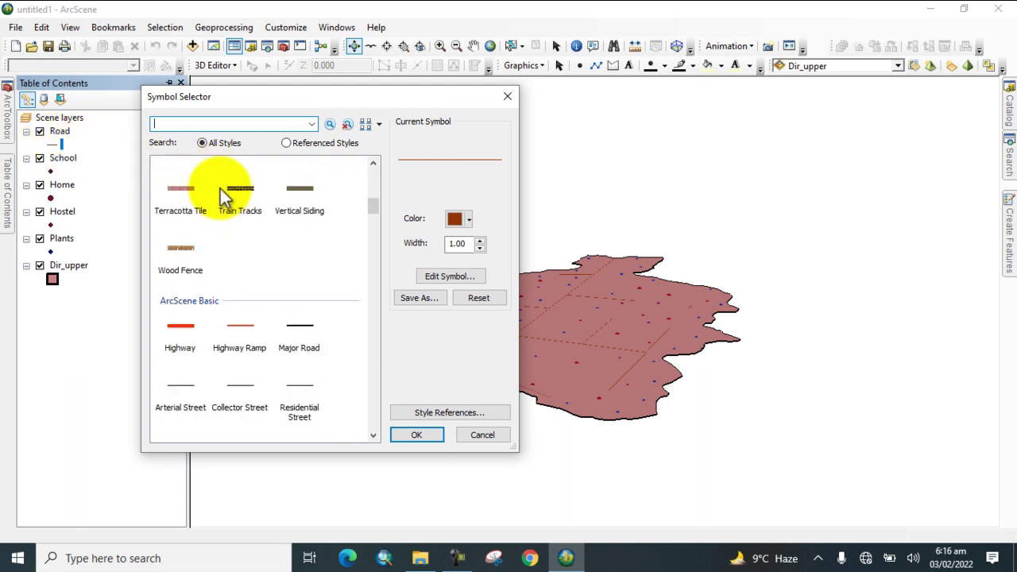
click(176, 332)
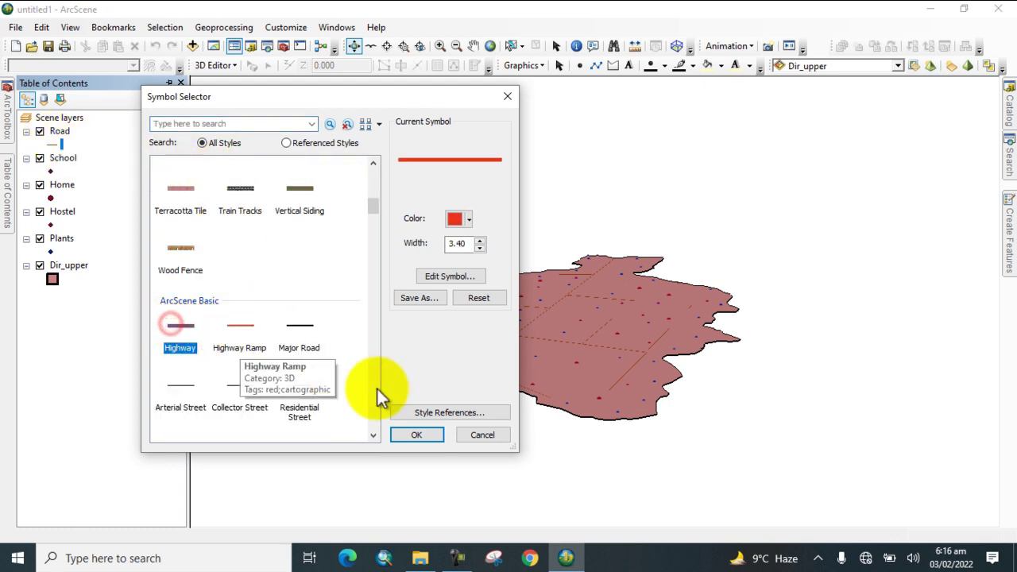
click(456, 223)
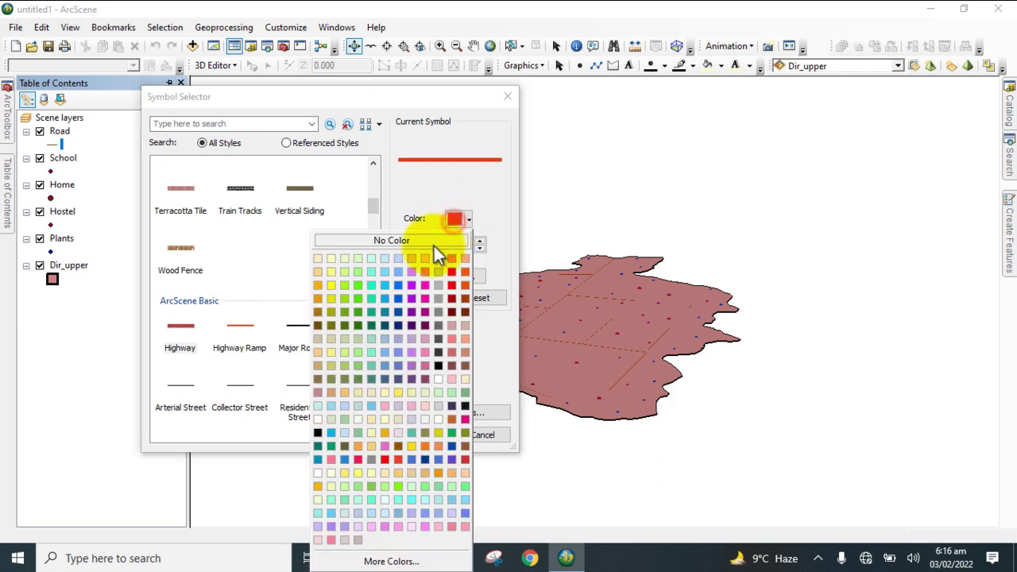
click(465, 405)
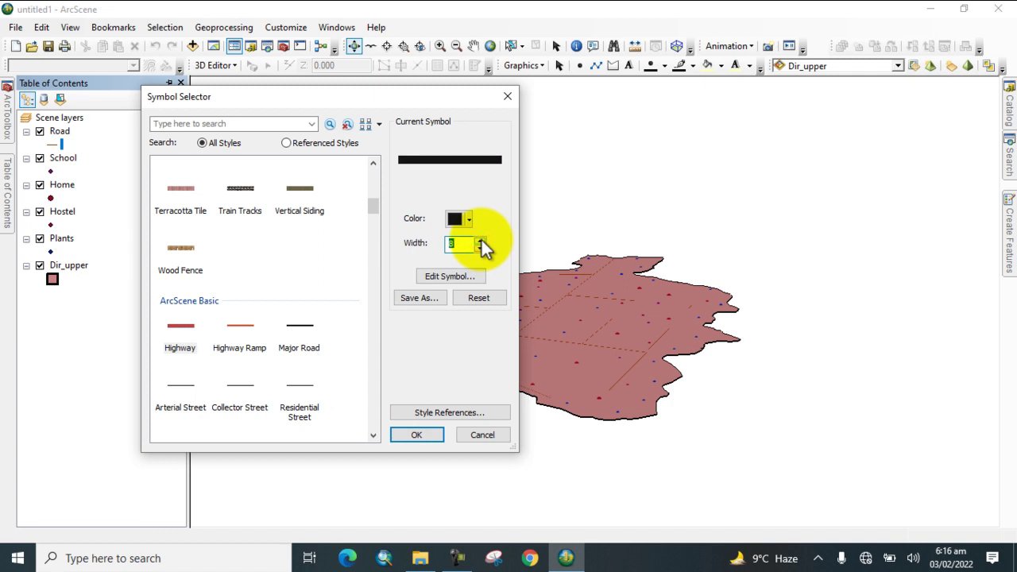
click(414, 436)
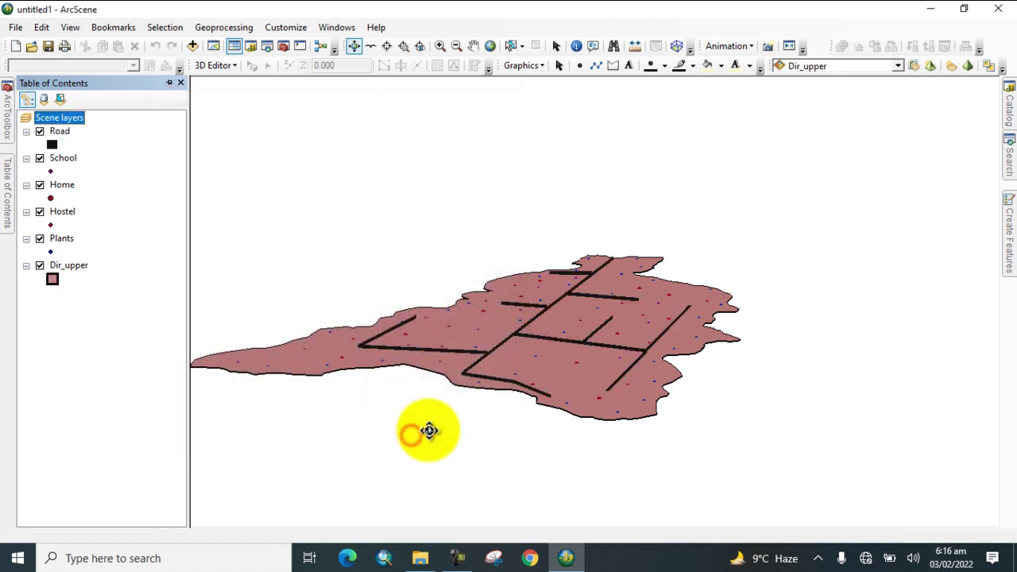
drag(437, 387, 602, 383)
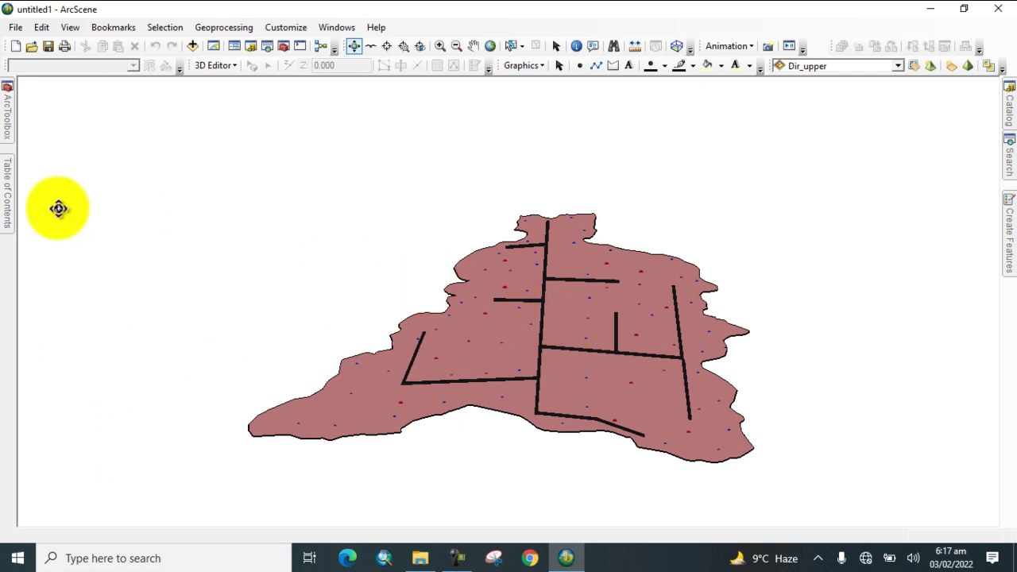
- From the School layer's symbol selector, load the 3D Buildings, 3D Trees, 3D Vehicles, 3D Residential and 3D Industrial styles
click(4, 194)
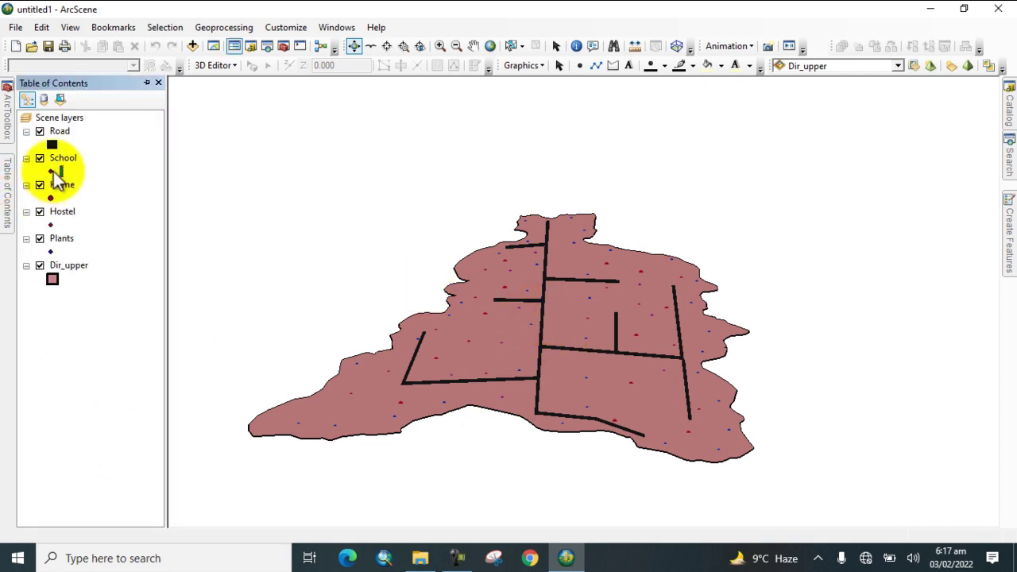
click(51, 170)
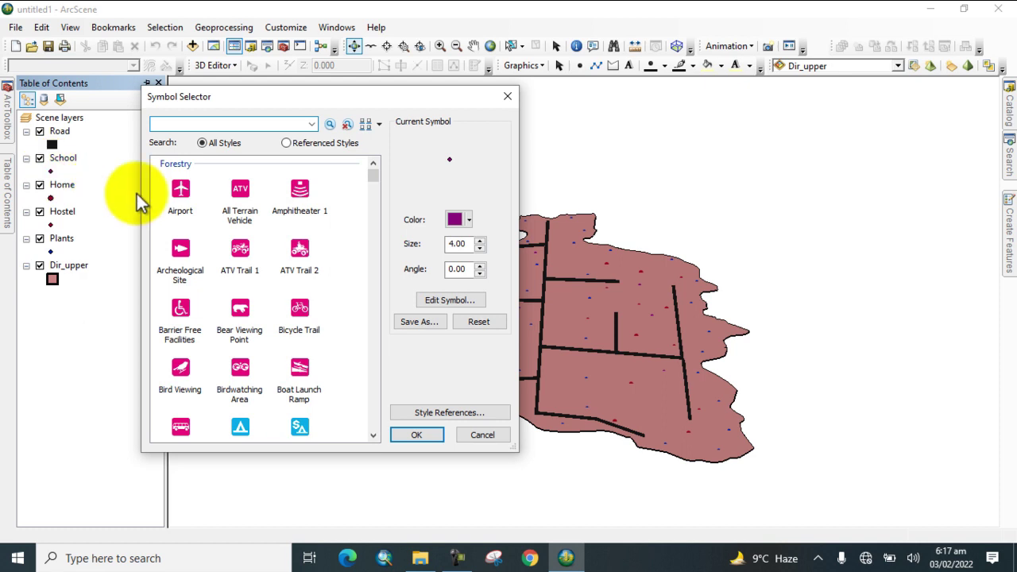
click(434, 414)
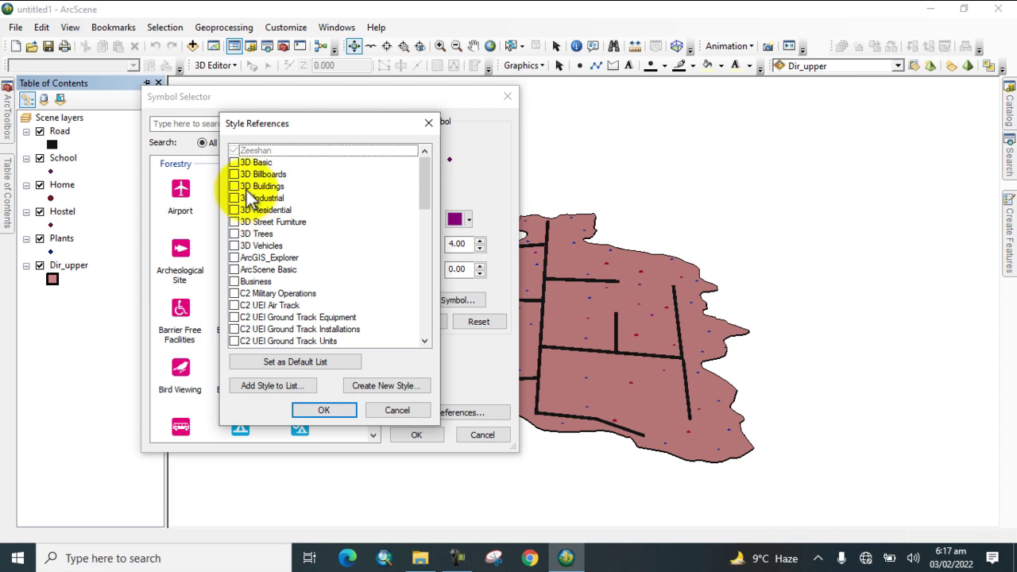
click(234, 186)
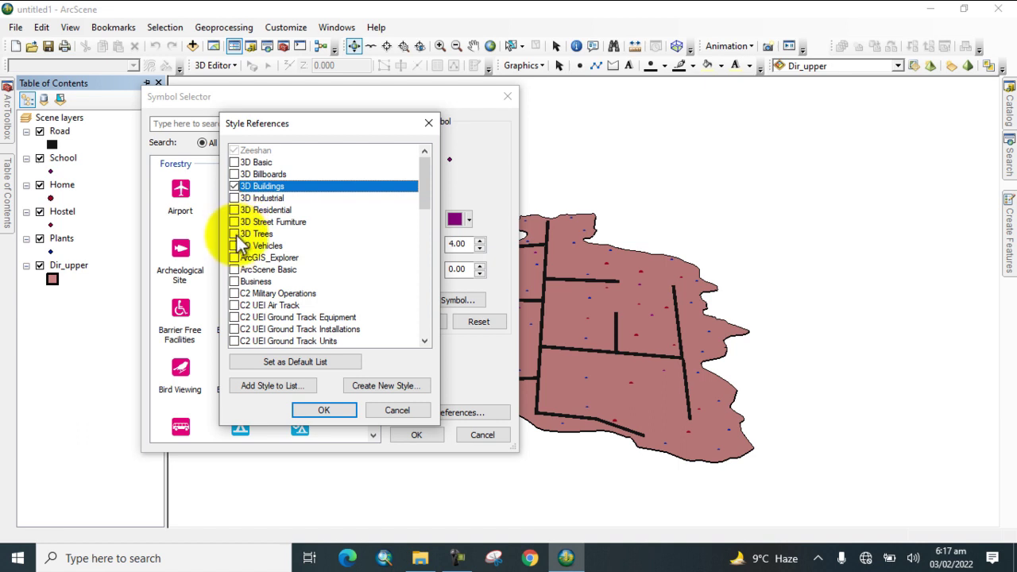
click(234, 234)
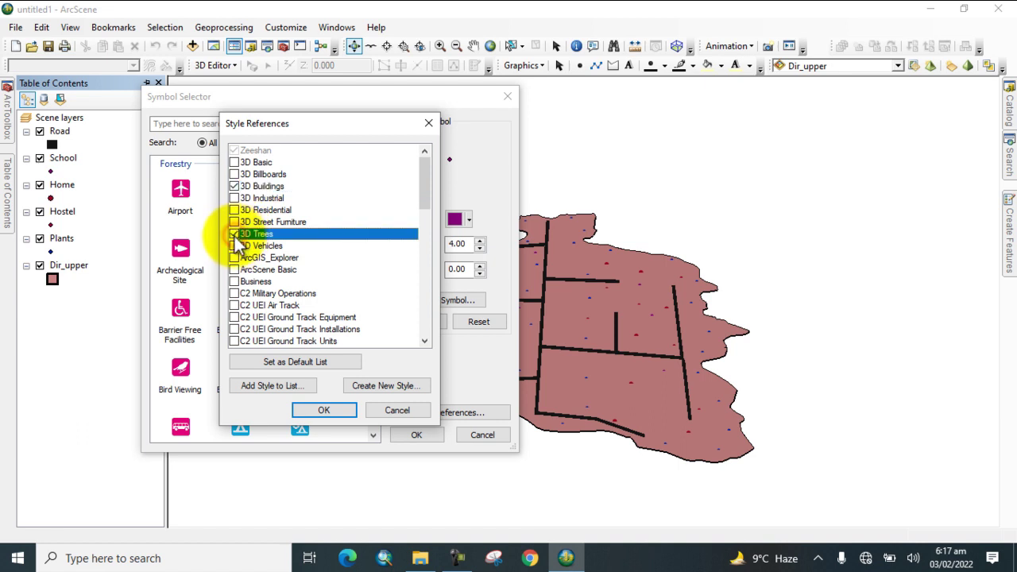
click(235, 245)
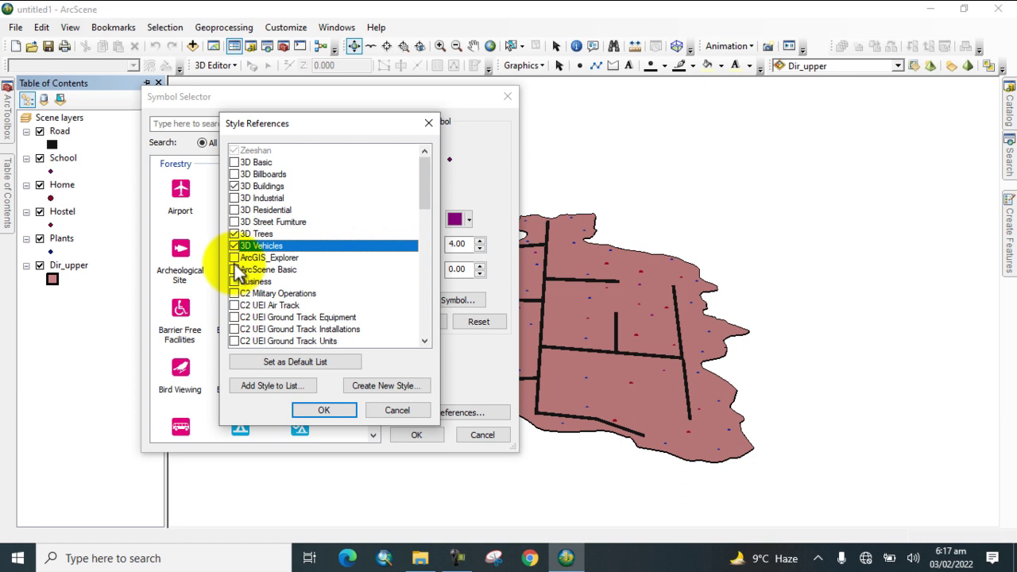
click(235, 209)
click(235, 197)
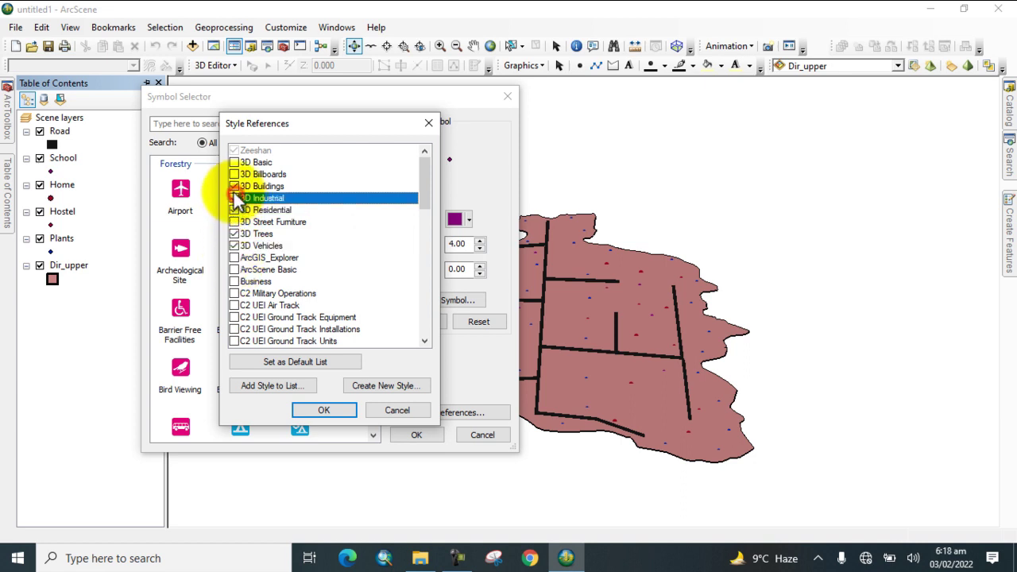
click(234, 186)
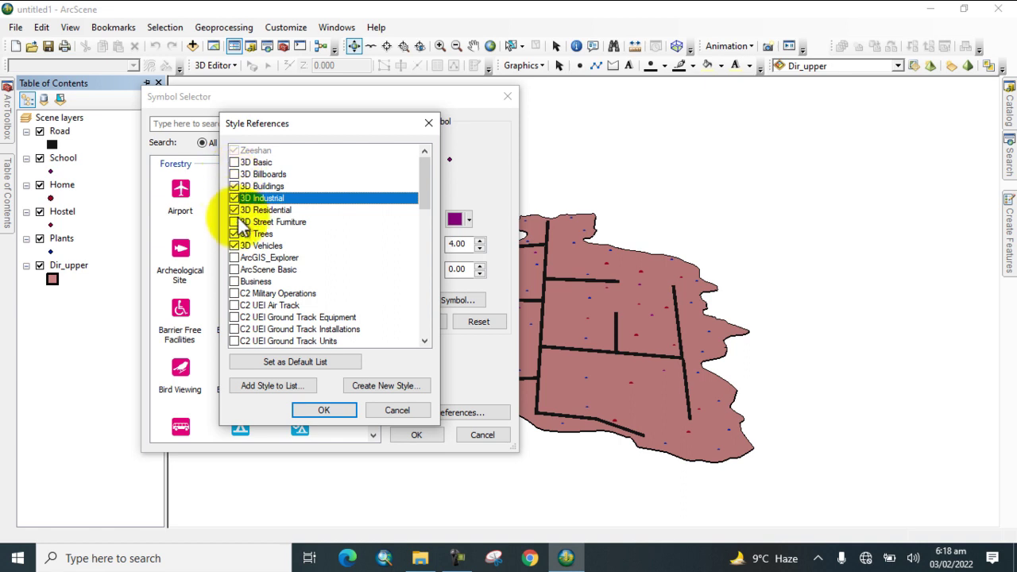
click(324, 410)
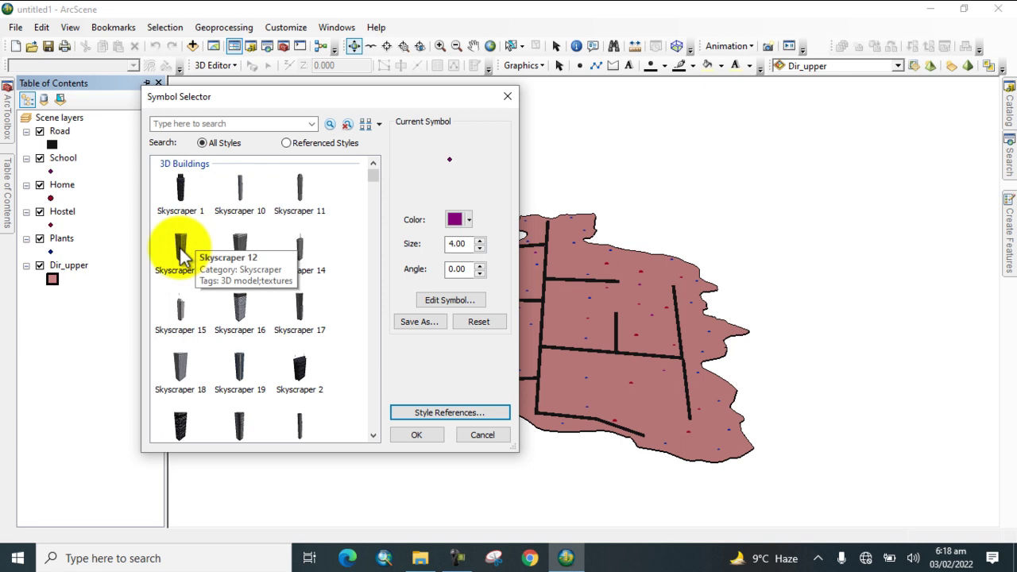
- Apply the Skyscraper 10 symbol to the School layer and collapse that layer's legend
click(240, 191)
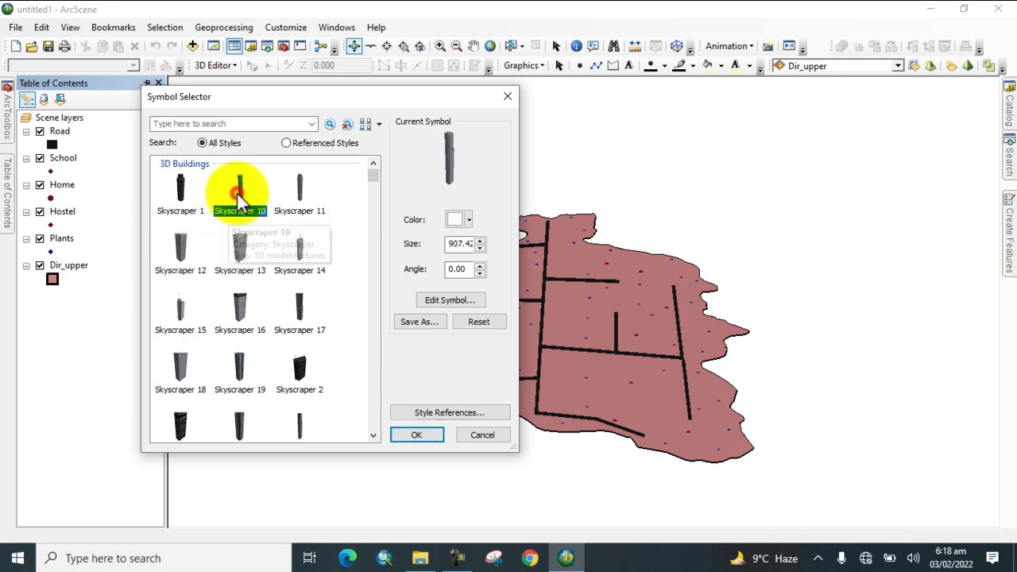
click(406, 435)
drag(432, 418, 495, 365)
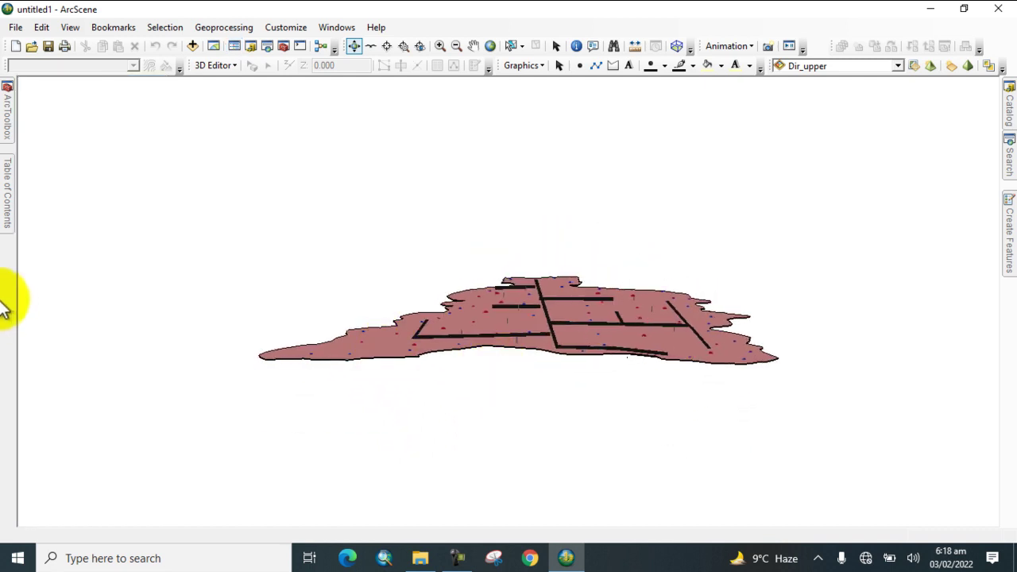
click(9, 197)
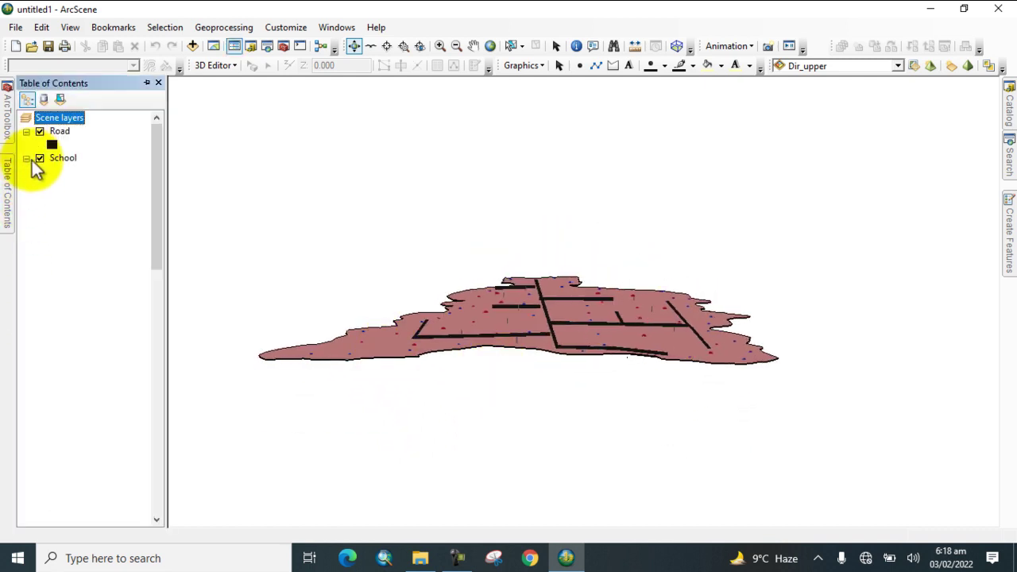
click(27, 158)
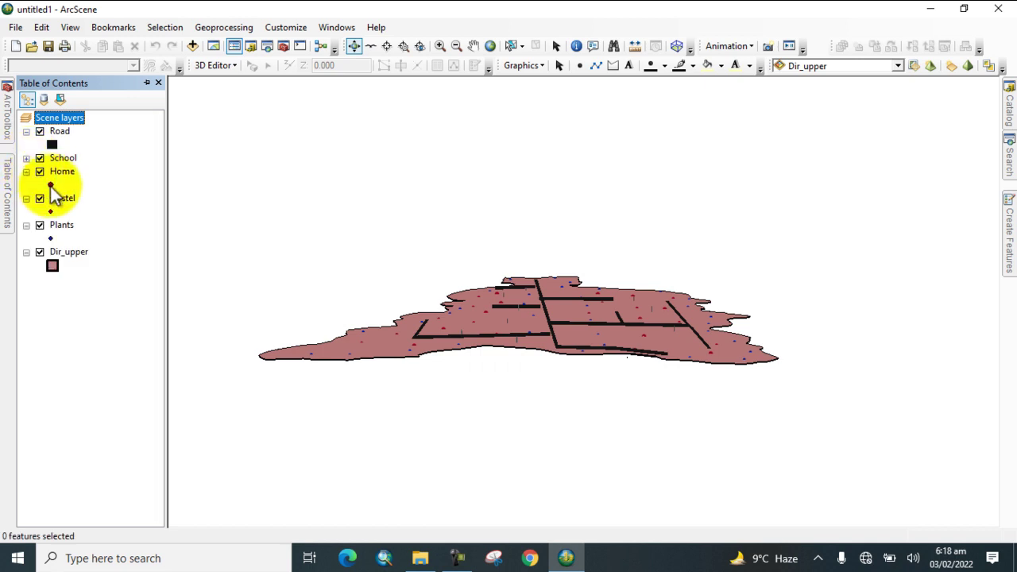
- Symbolize the Home layer with the Bank 1 3D building at size 6000
click(50, 184)
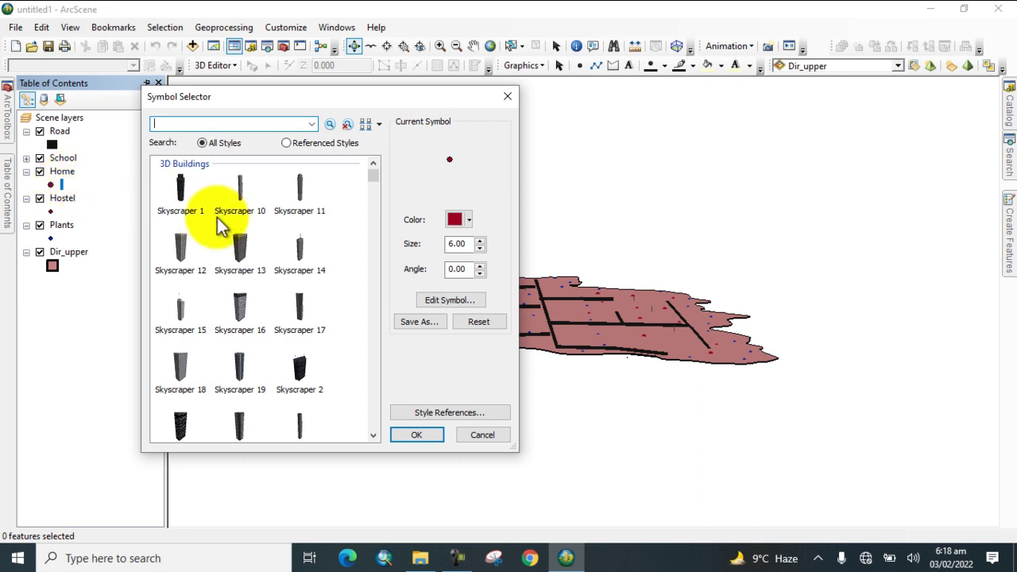
scroll(260, 264, down, 4)
scroll(262, 270, down, 3)
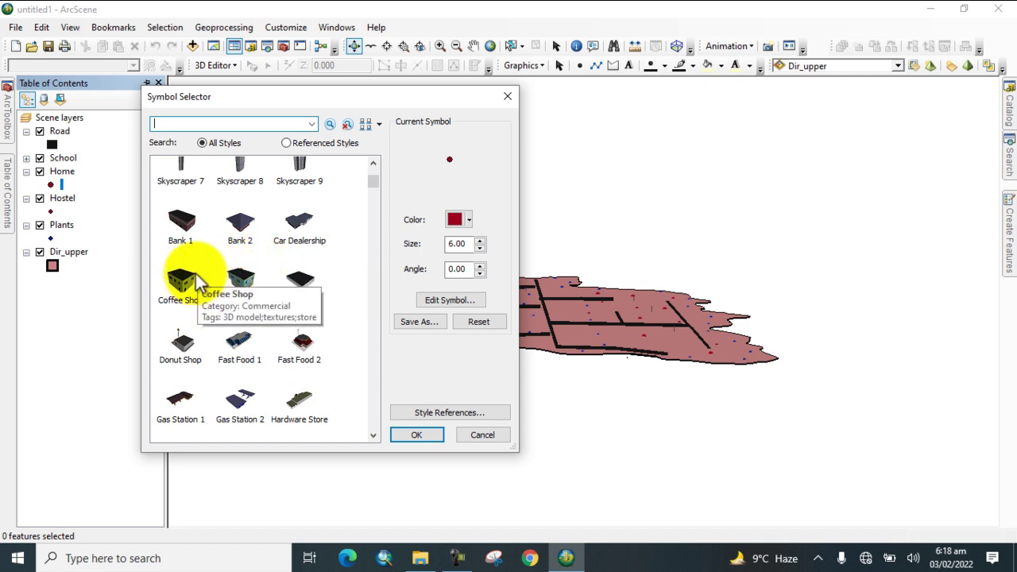
click(182, 231)
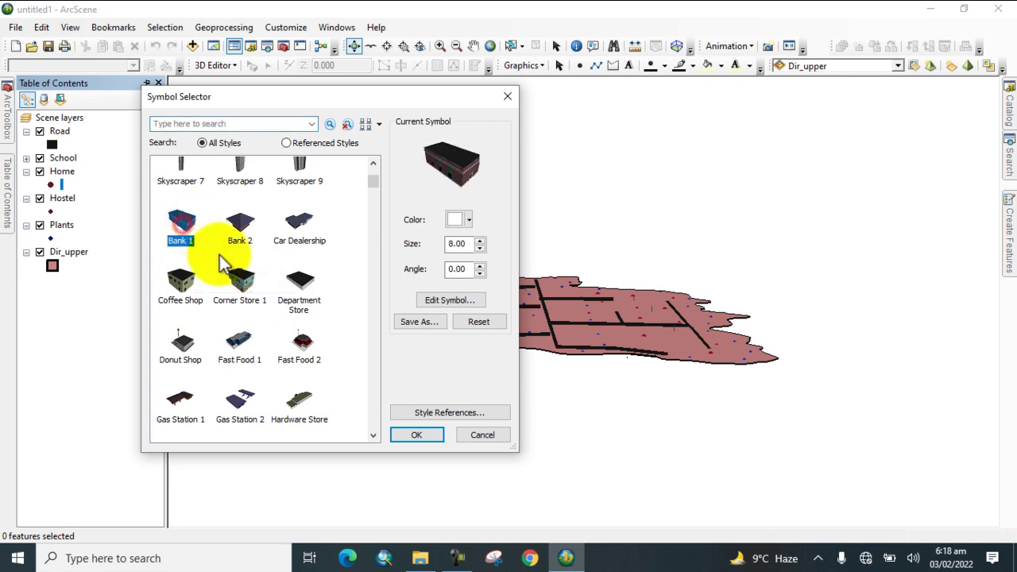
click(459, 246)
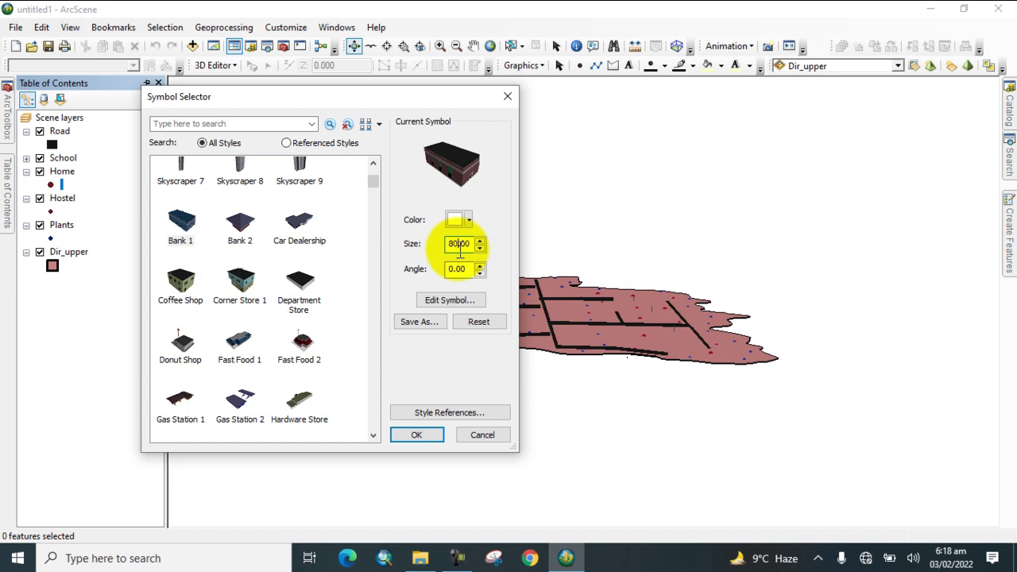
text(00)
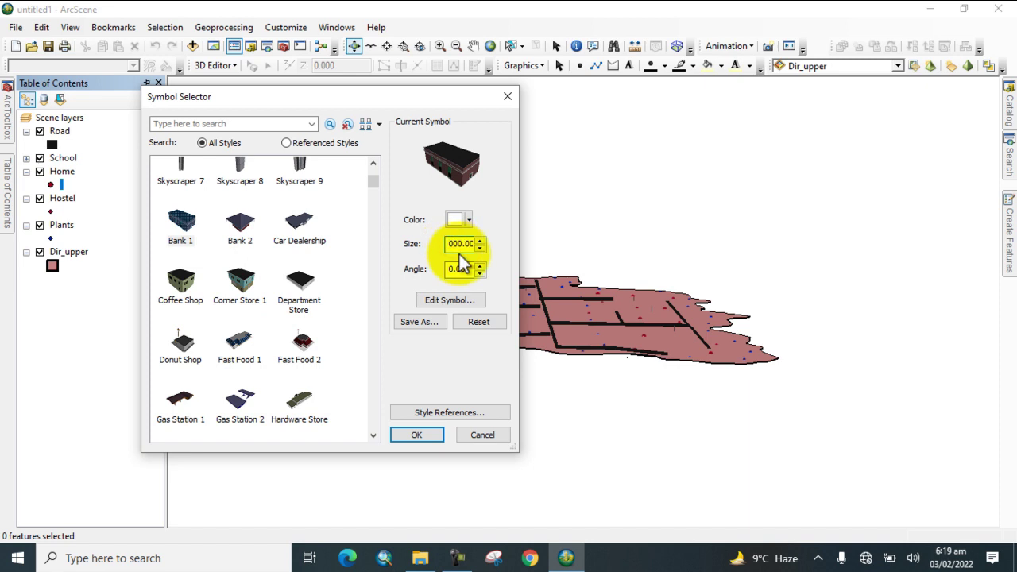
click(432, 435)
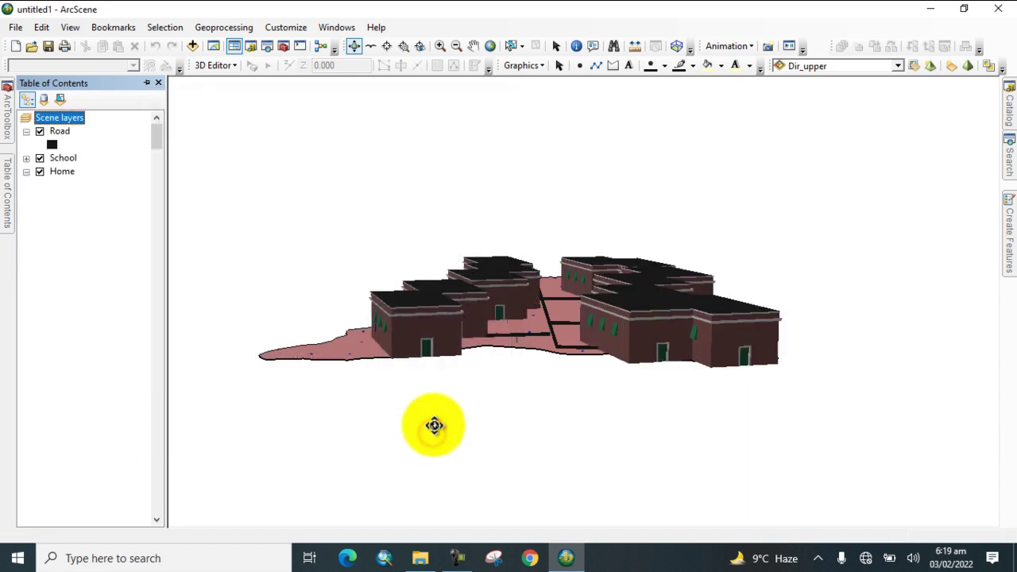
mouse_move(526, 336)
mouse_down()
mouse_move(508, 382)
mouse_move(570, 392)
mouse_move(520, 371)
mouse_up()
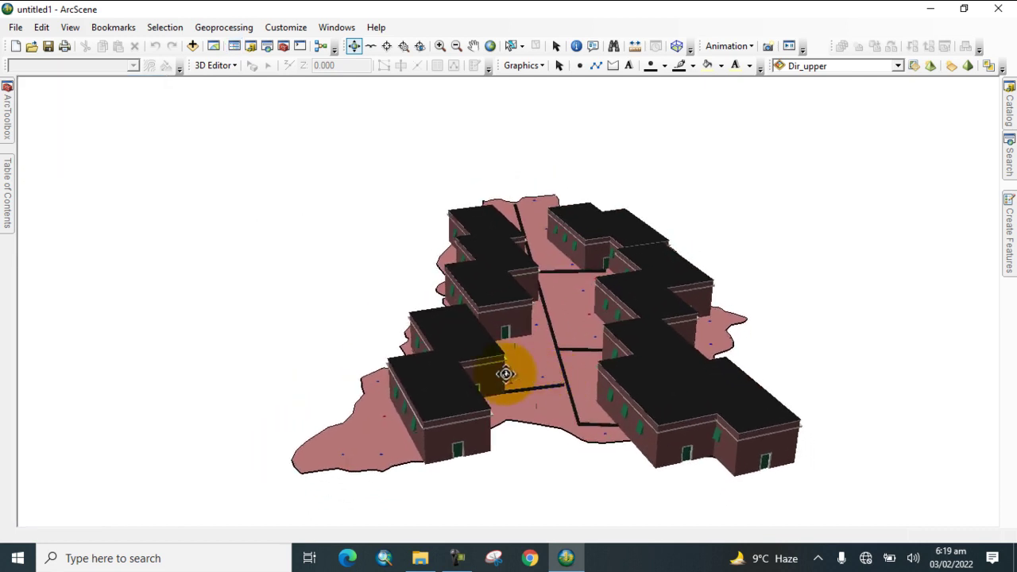
- Reduce the Home layer's 3D building symbol size to 600
mouse_move(8, 200)
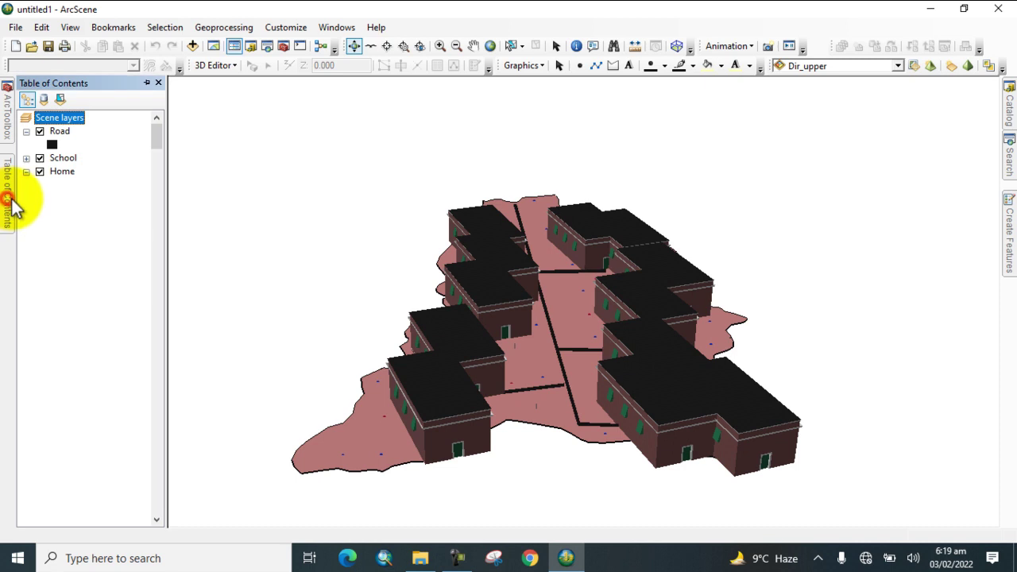
click(49, 208)
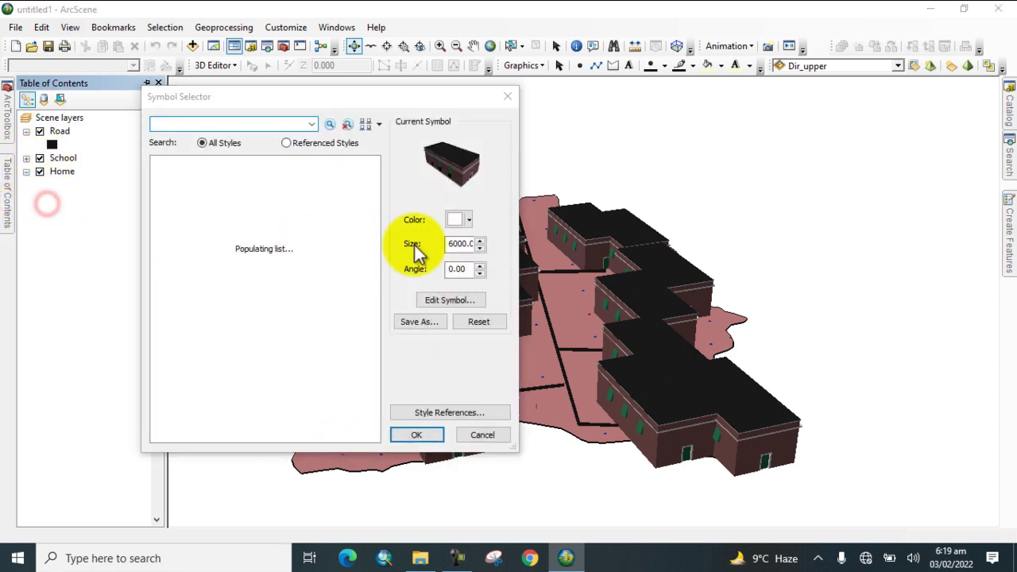
click(461, 244)
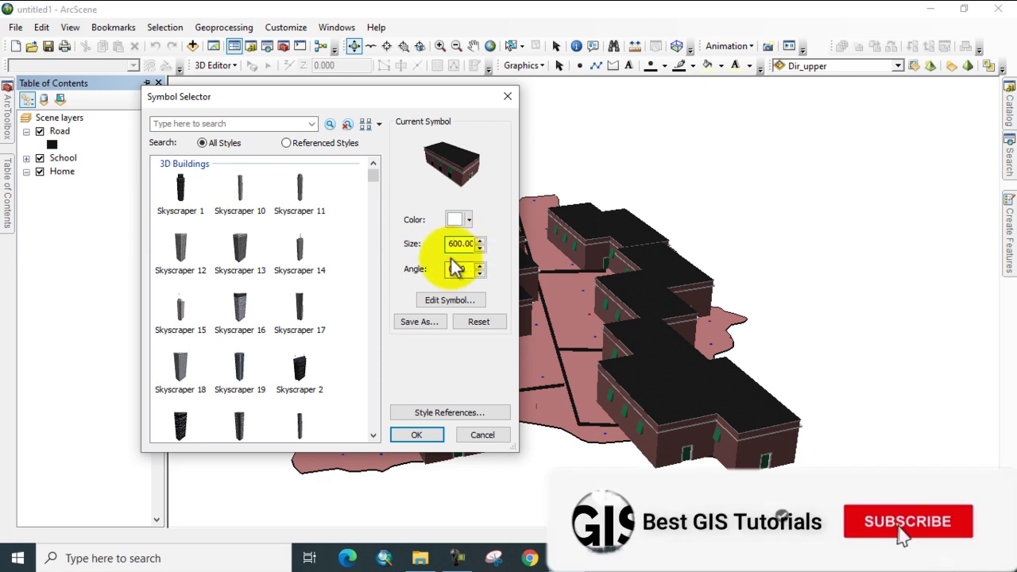
click(430, 435)
drag(523, 393, 520, 369)
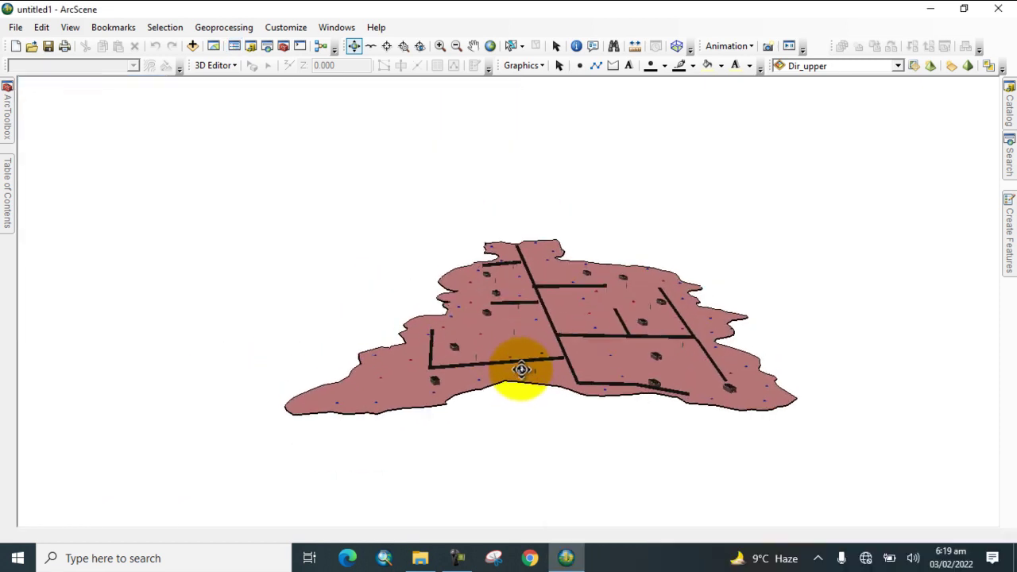
- Collapse the Home layer's legend and symbolize the Hostel layer with the Hotel 1 3D building at size 8700.17
mouse_move(9, 200)
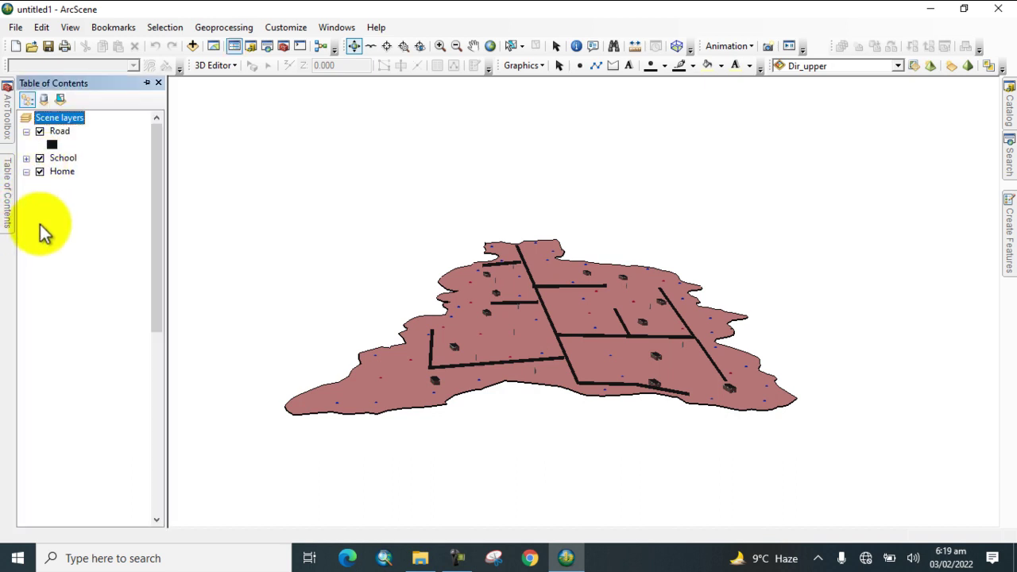
click(28, 174)
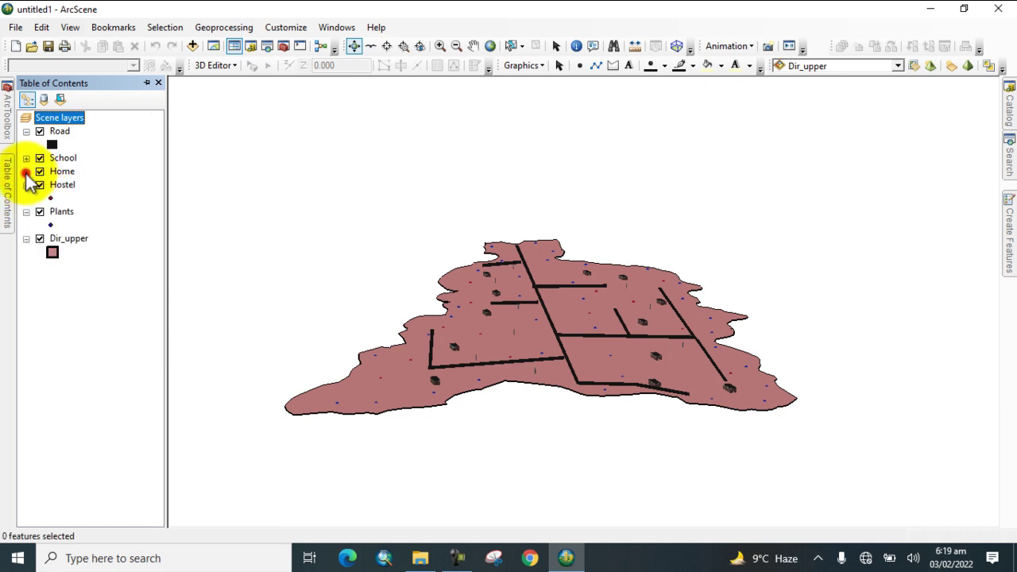
click(48, 196)
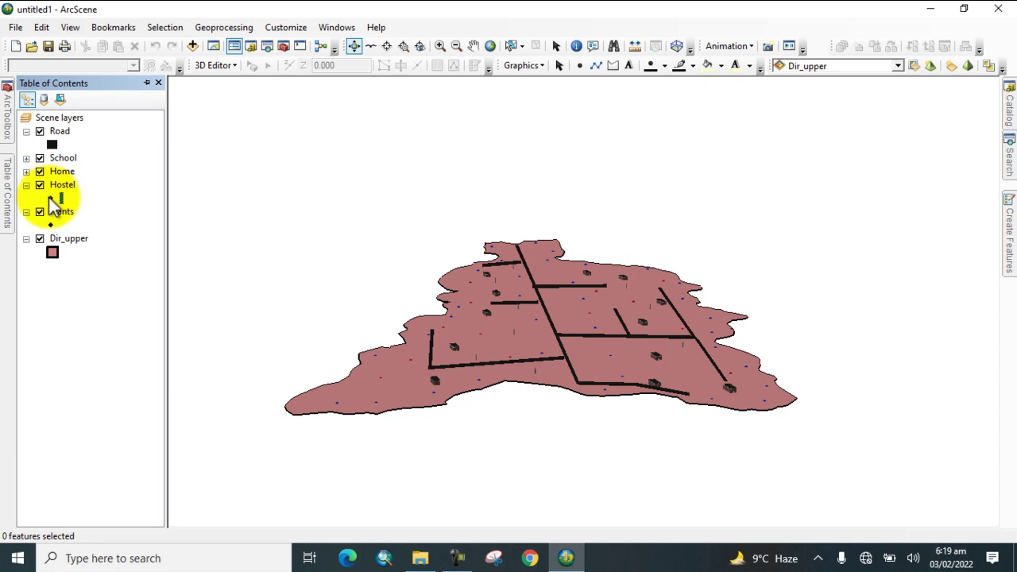
click(50, 198)
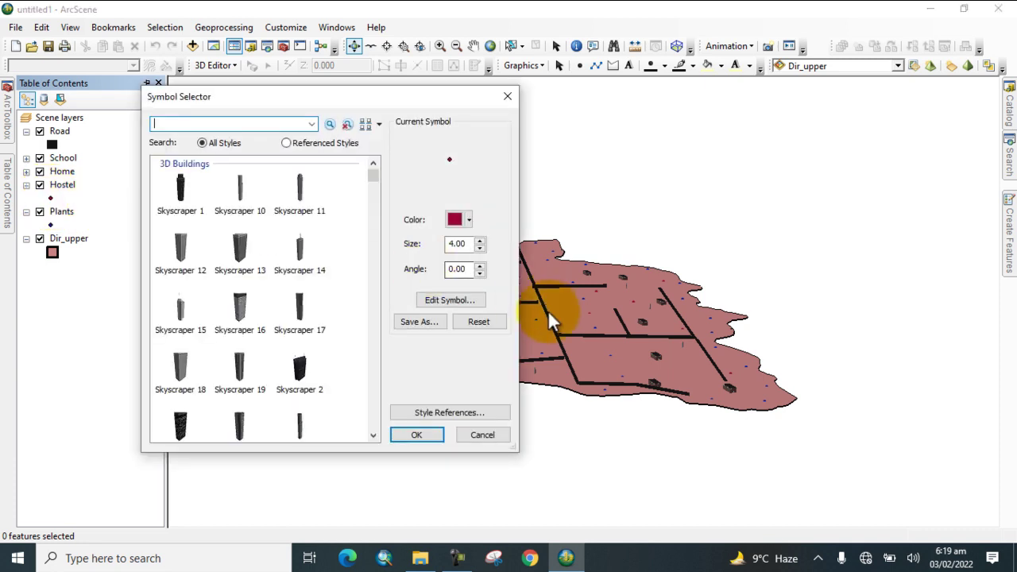
scroll(345, 272, down, 10)
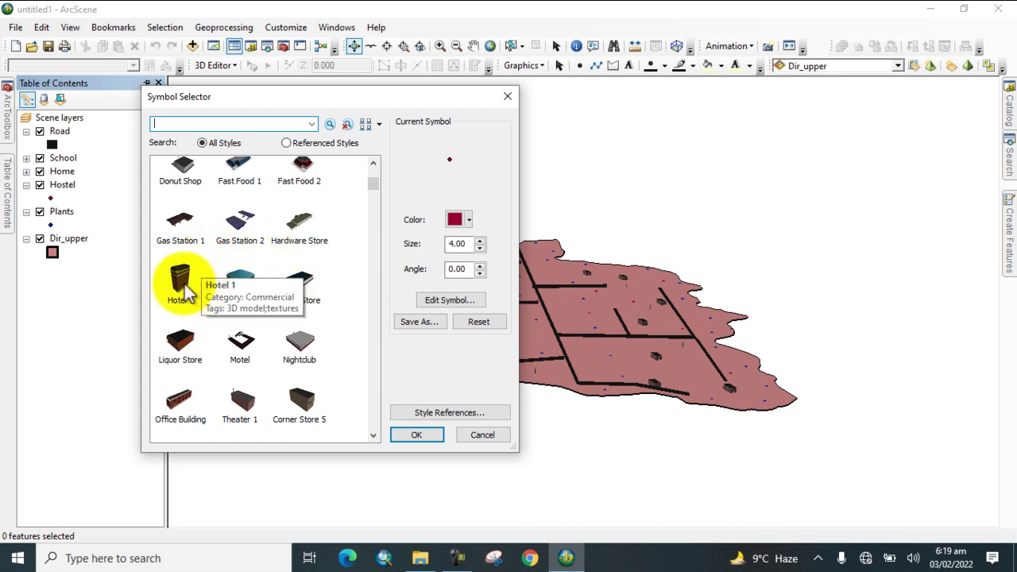
click(182, 286)
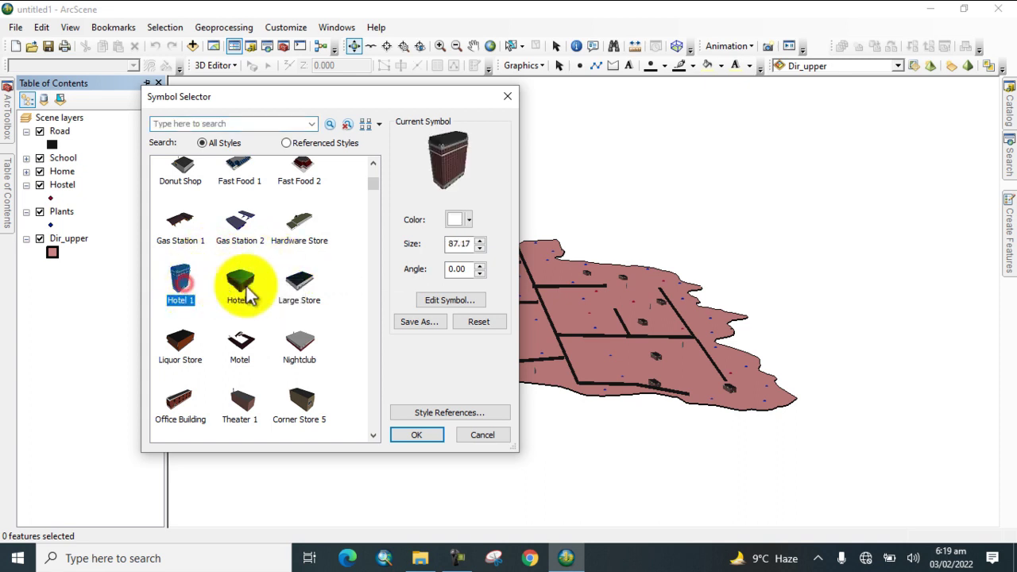
click(458, 244)
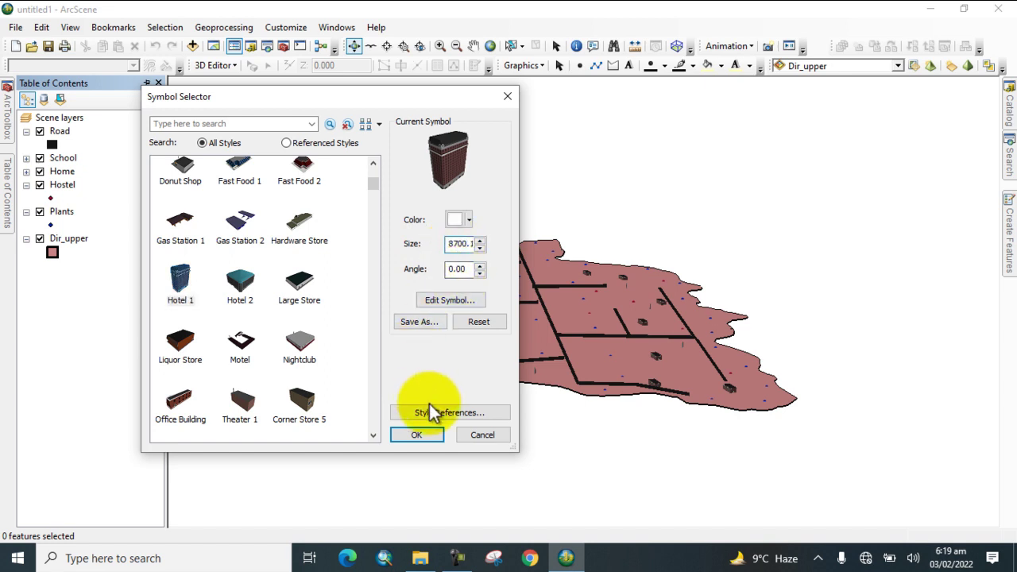
click(421, 434)
drag(529, 336, 469, 358)
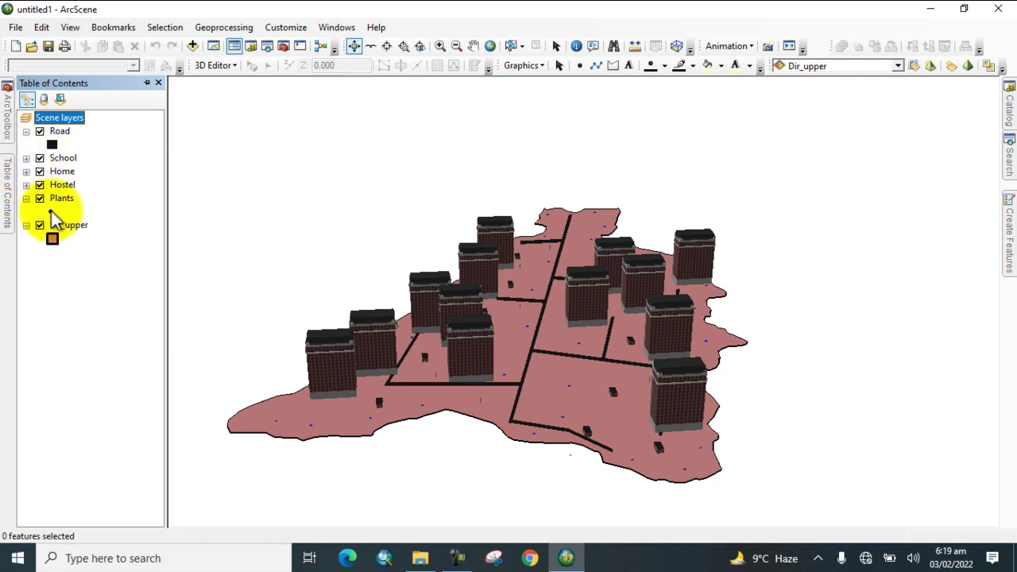
- Symbolize the Plants layer with the Canary Island Date Palm 1 3D tree at size 7000.62
click(51, 211)
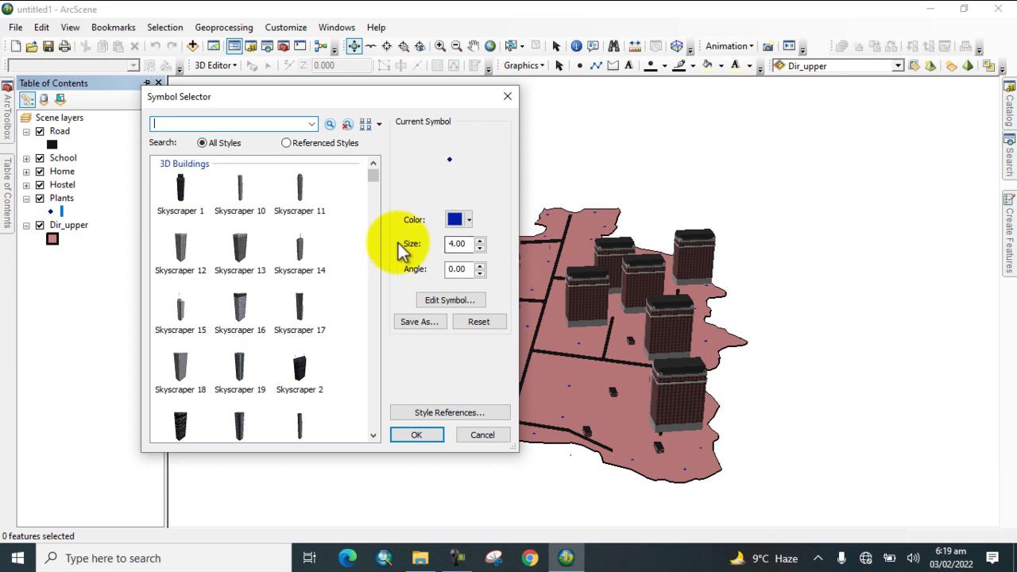
scroll(313, 268, down, 10)
scroll(313, 270, down, 10)
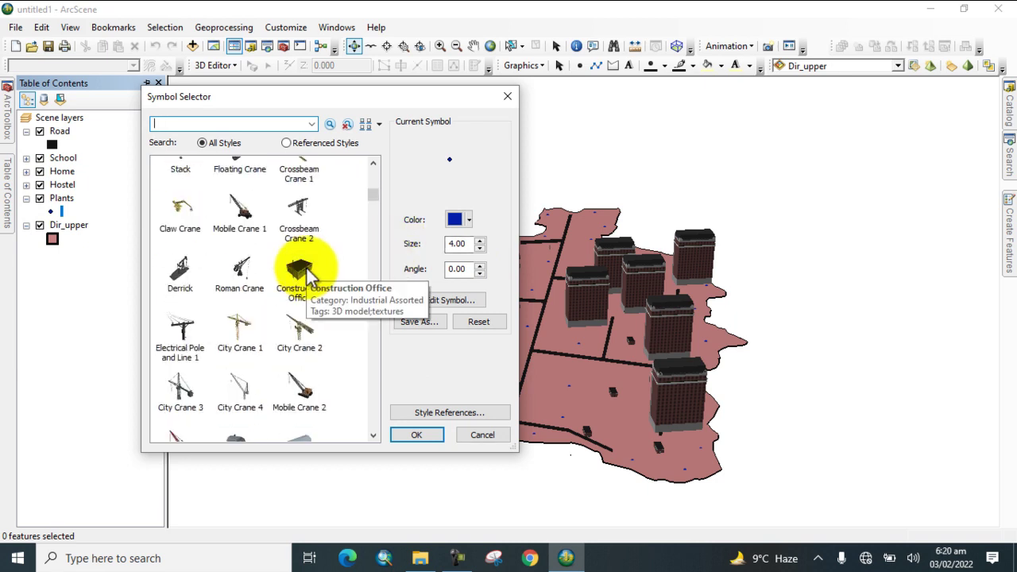
scroll(312, 278, down, 15)
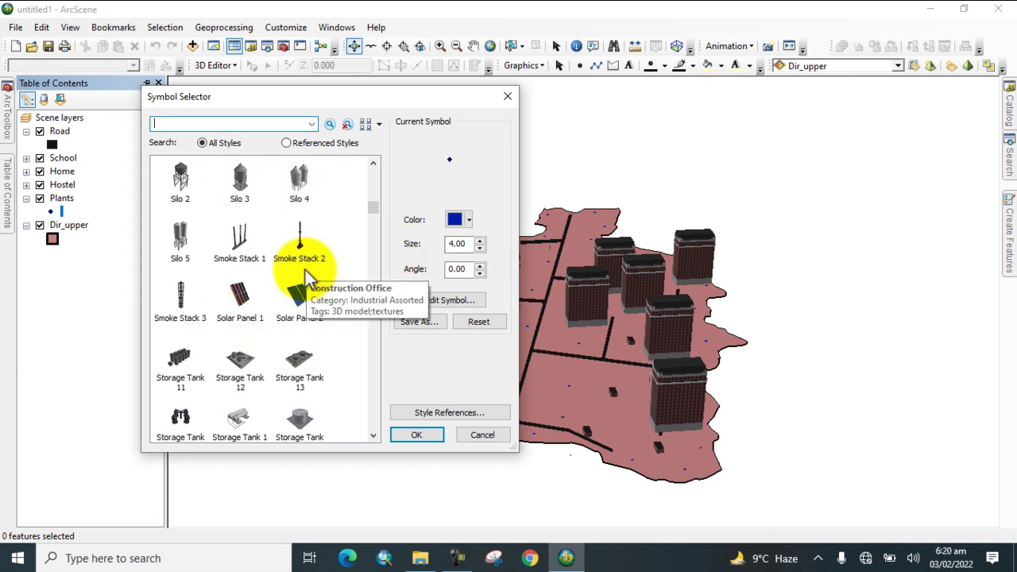
scroll(312, 278, down, 10)
click(175, 393)
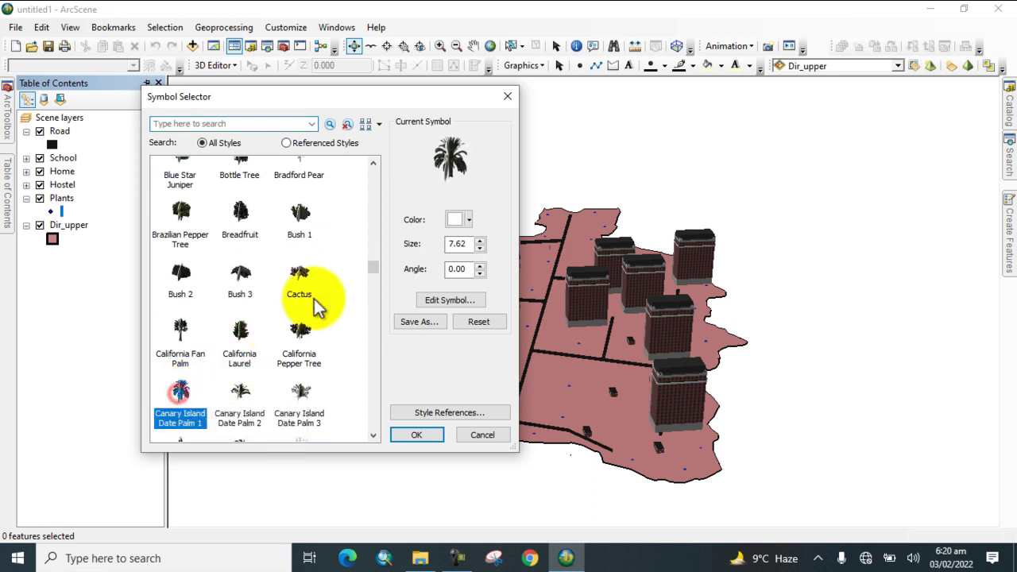
click(453, 243)
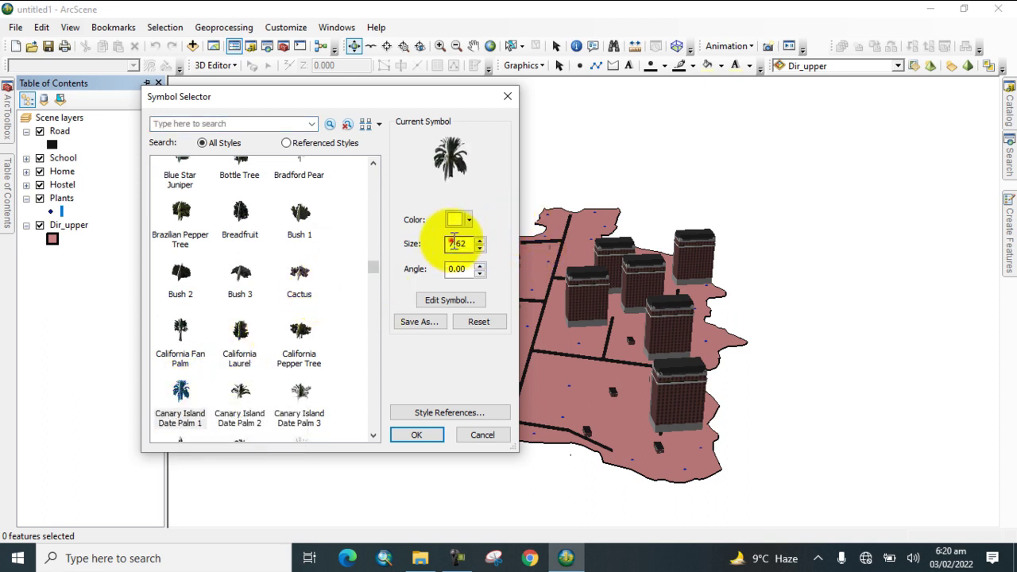
text(0)
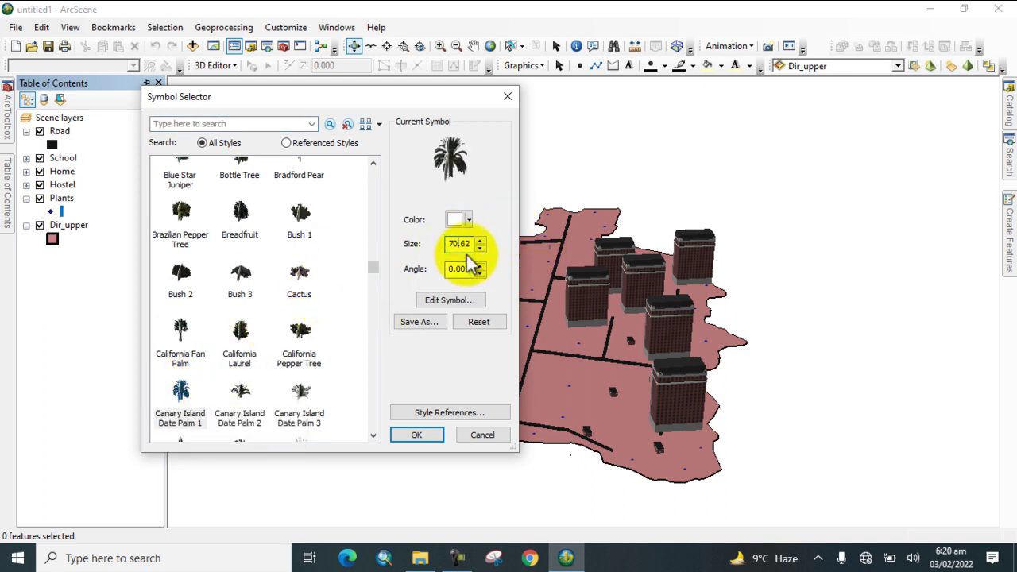
text(00)
click(429, 436)
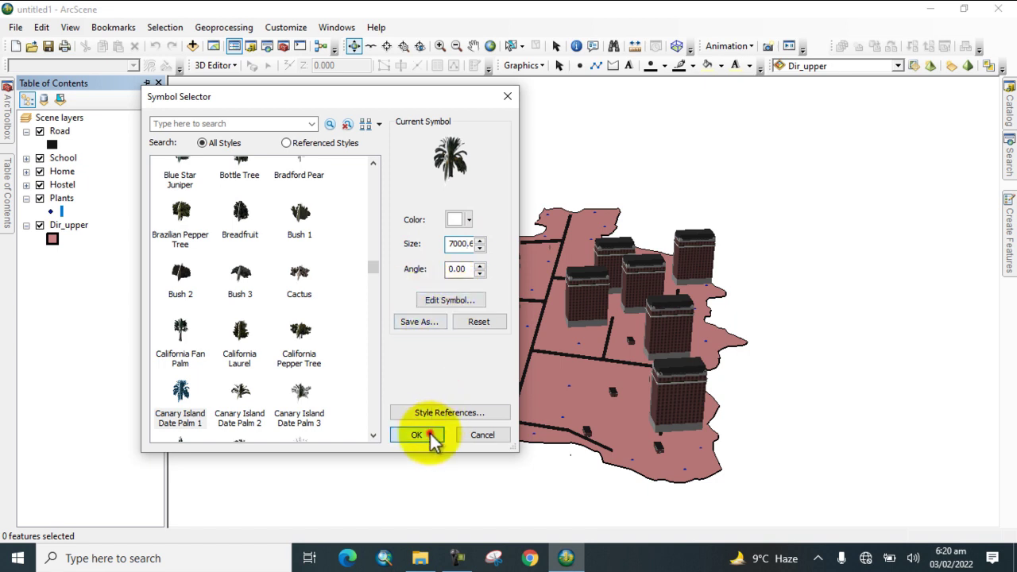
mouse_move(509, 388)
mouse_down()
mouse_move(568, 363)
mouse_move(569, 379)
mouse_move(567, 368)
mouse_up()
- Expand the School layer's legend and set its skyscraper symbol size to 9007.4
click(8, 208)
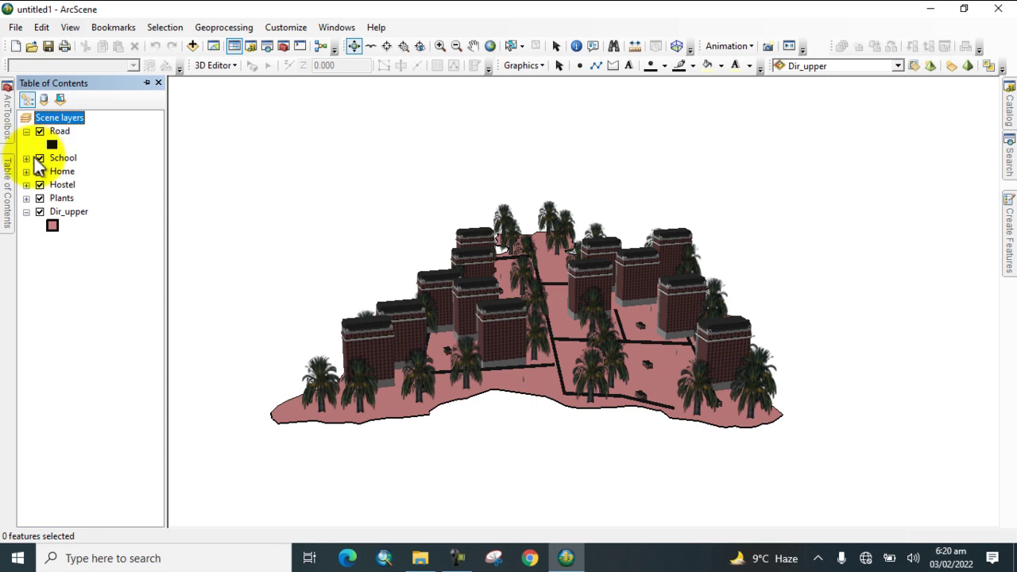
click(26, 158)
click(40, 164)
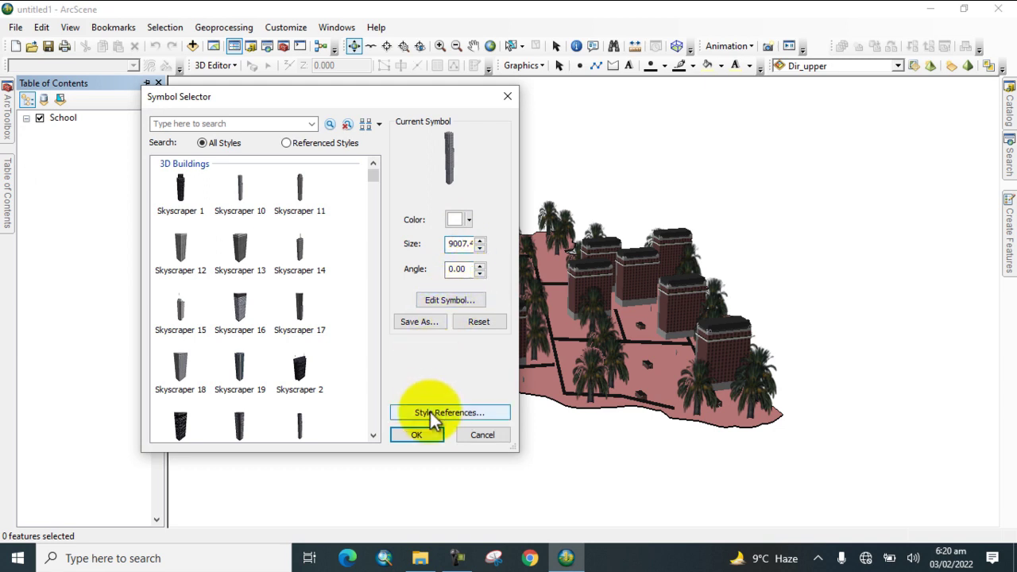
click(421, 436)
- Examine the symbolized buildings, palms and roads of the 3D map from several angles and distances
scroll(591, 342, up, 3)
drag(588, 364, 552, 350)
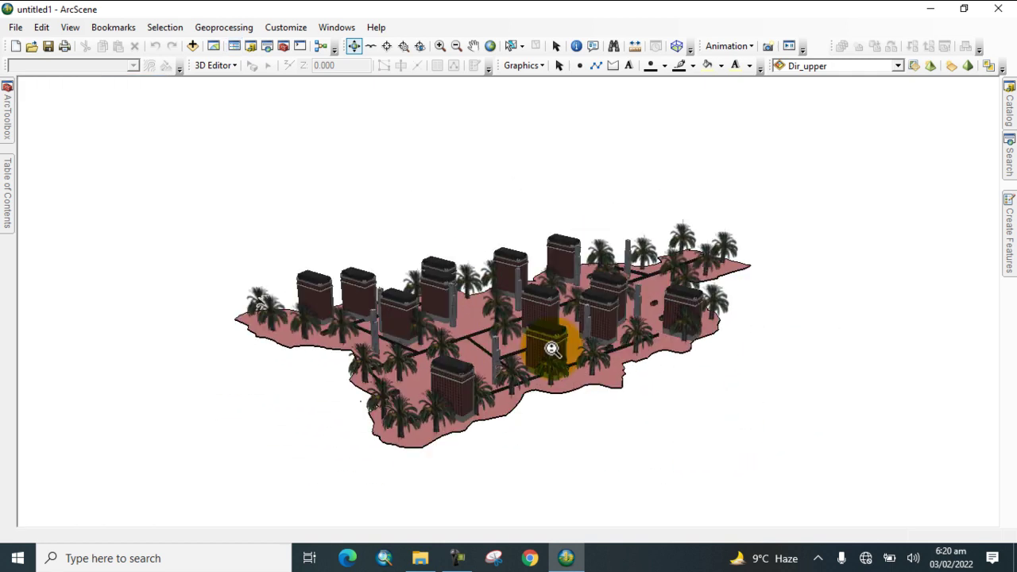
scroll(473, 386, up, 3)
drag(554, 389, 703, 372)
drag(303, 382, 602, 408)
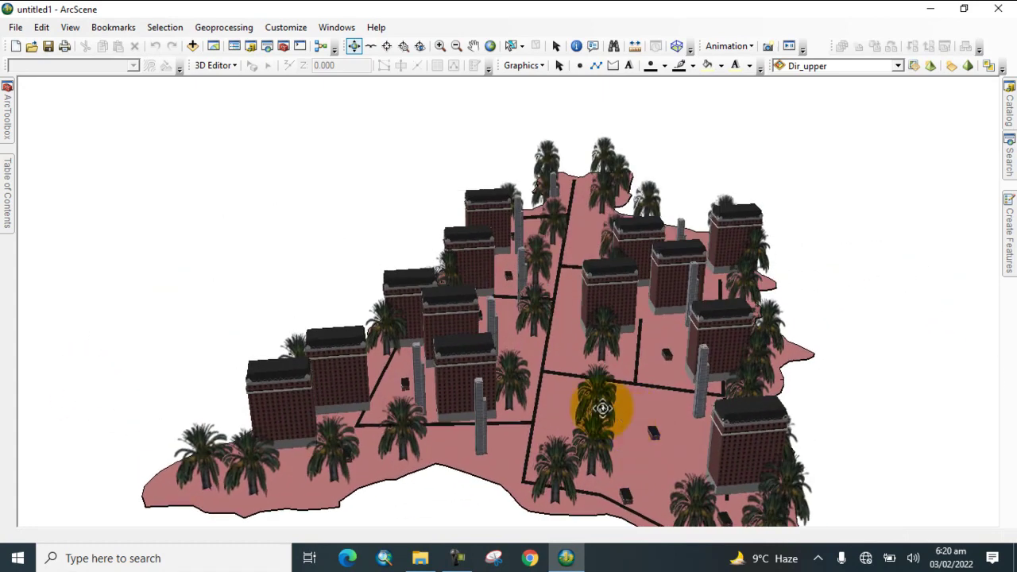
right_drag(602, 407, 544, 315)
drag(555, 362, 562, 351)
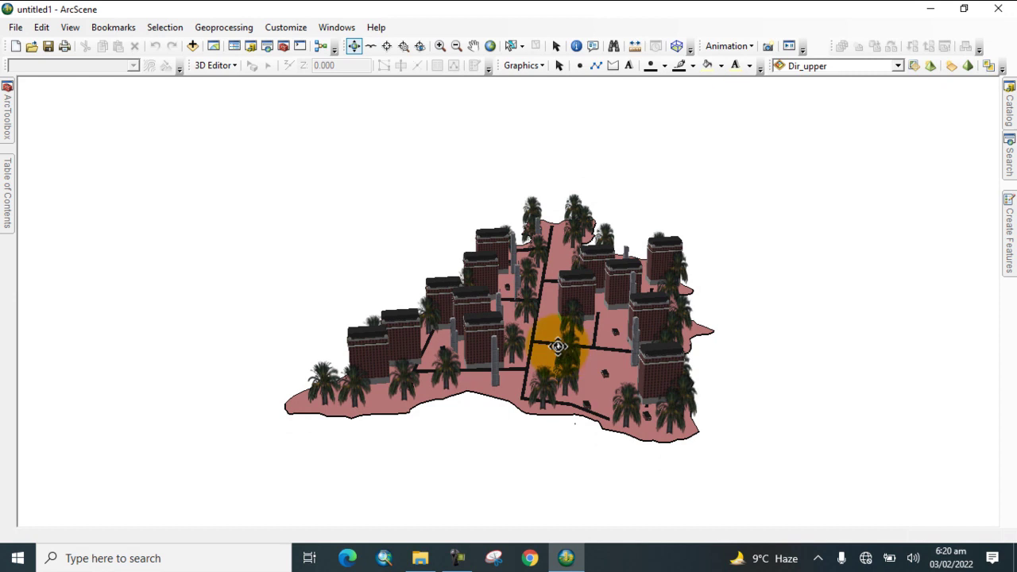
- Fly through the 3D scene along the main road between the hostels and palms with the Fly tool
click(371, 46)
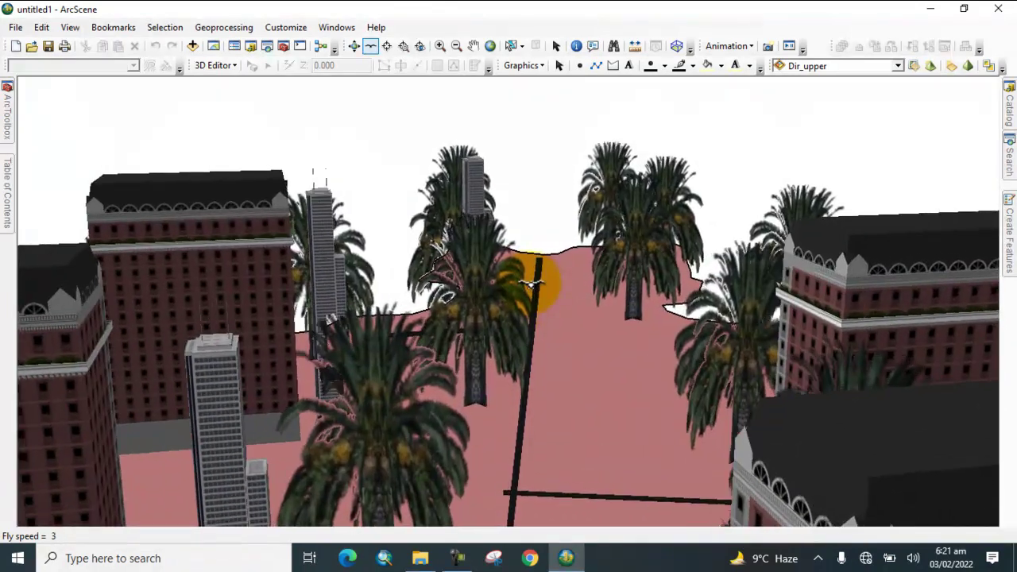
right_click(534, 274)
right_click(528, 294)
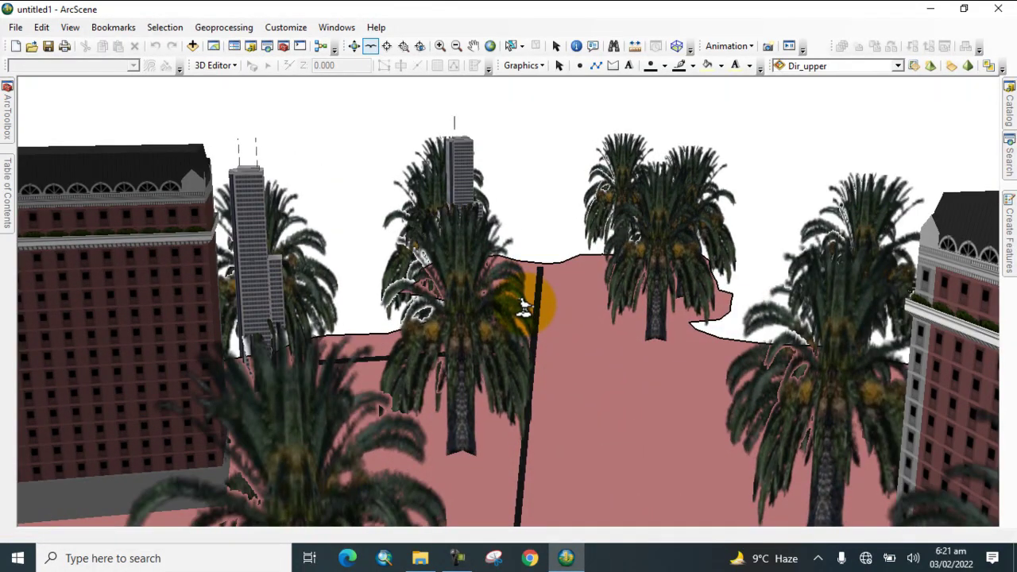